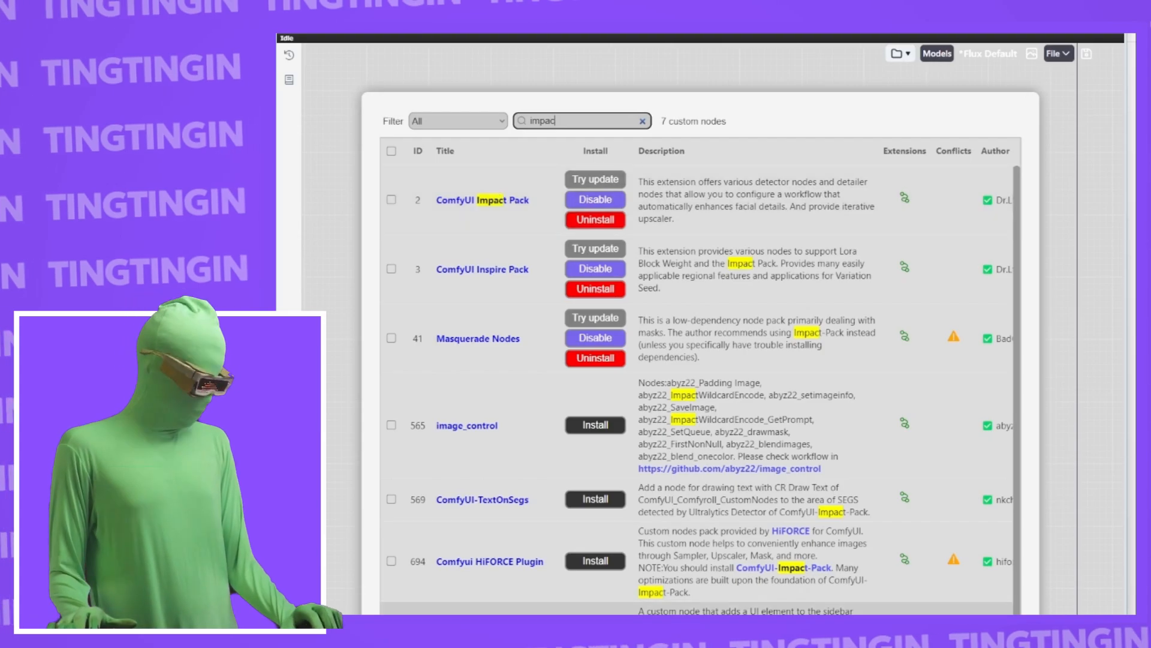
# Step: Close the custom node manager and add an Expression Editor (PHM) node to the empty canvas
pyautogui.click(404, 613)
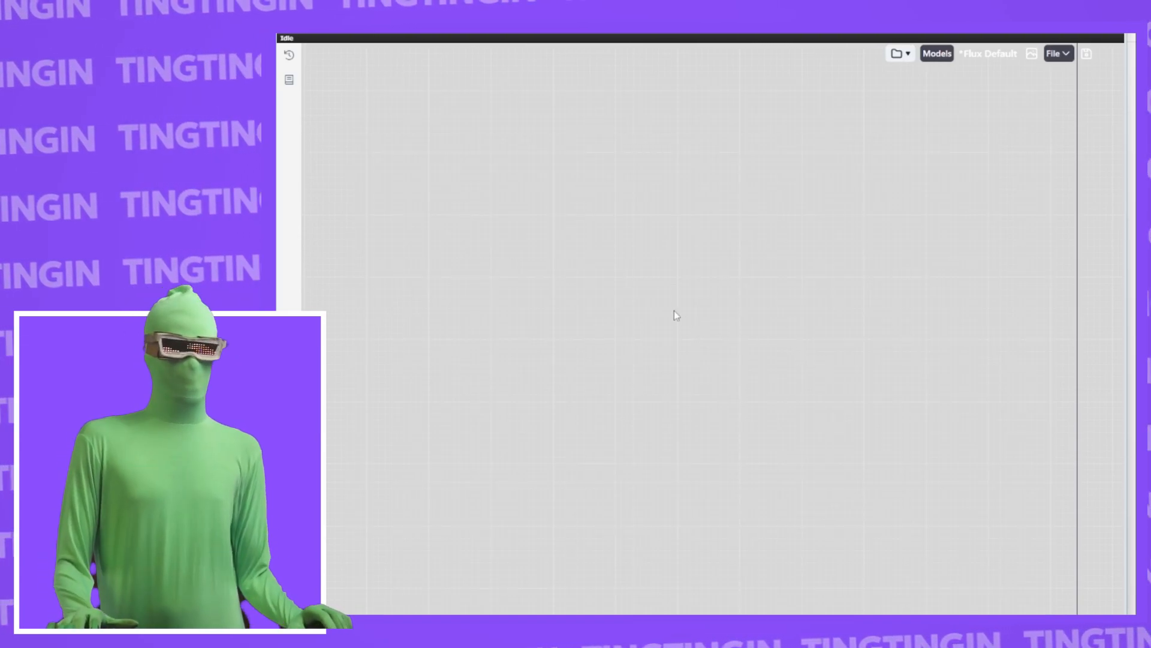
pyautogui.rightClick(587, 269)
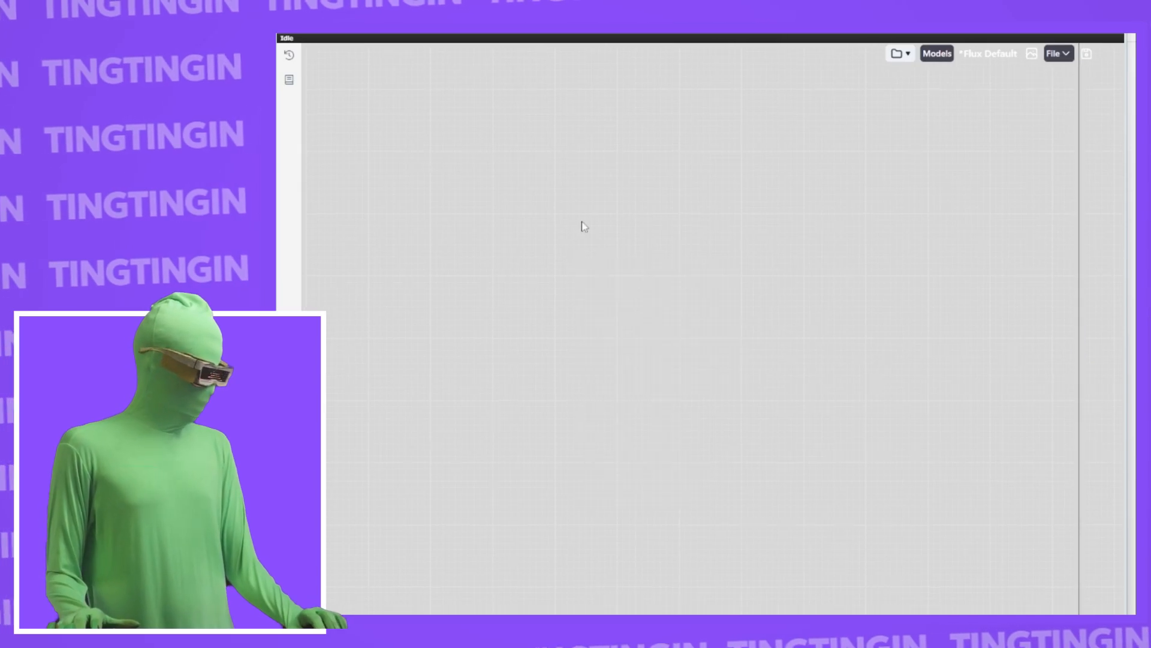
pyautogui.doubleClick(585, 226)
pyautogui.write('exp')
pyautogui.press('Return')
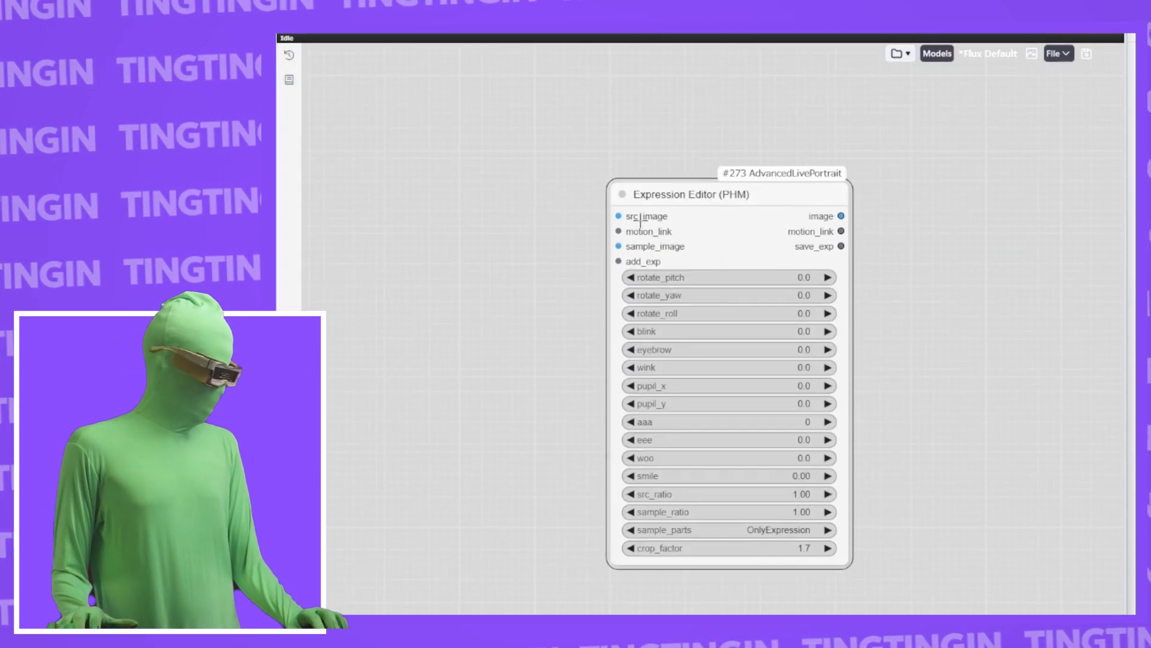
pyautogui.click(572, 226)
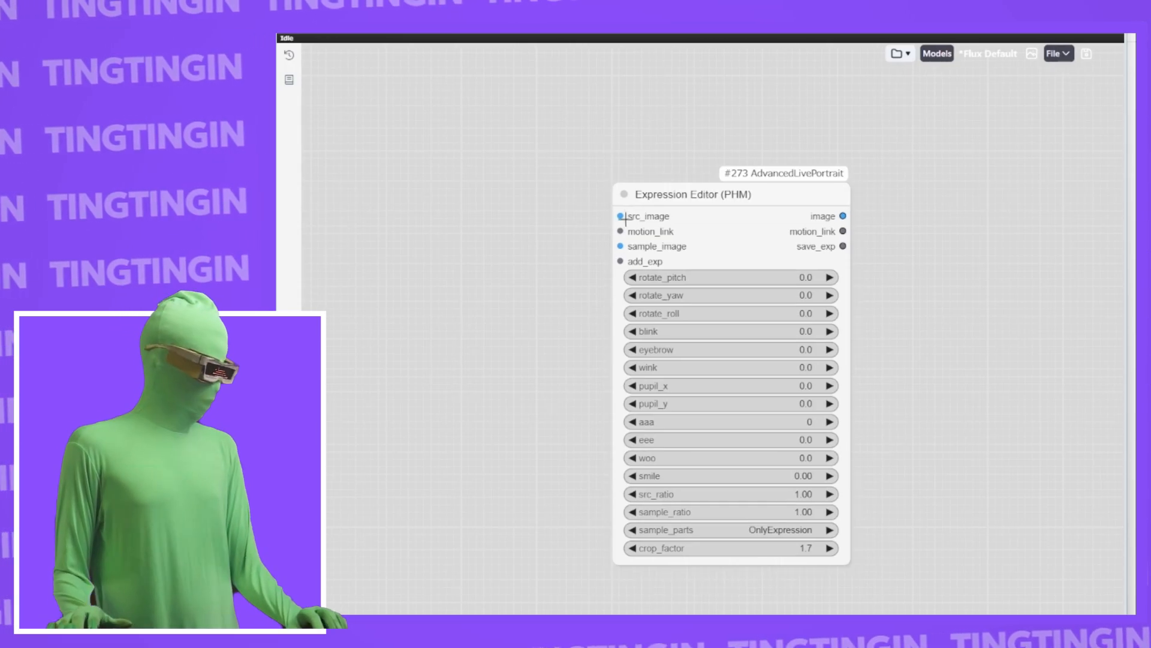
# Step: Attach a Load Image node to the Expression Editor's src_image input and a Preview Image node to its image output, aligned beside it
pyautogui.moveTo(621, 217); pyautogui.dragTo(429, 228)
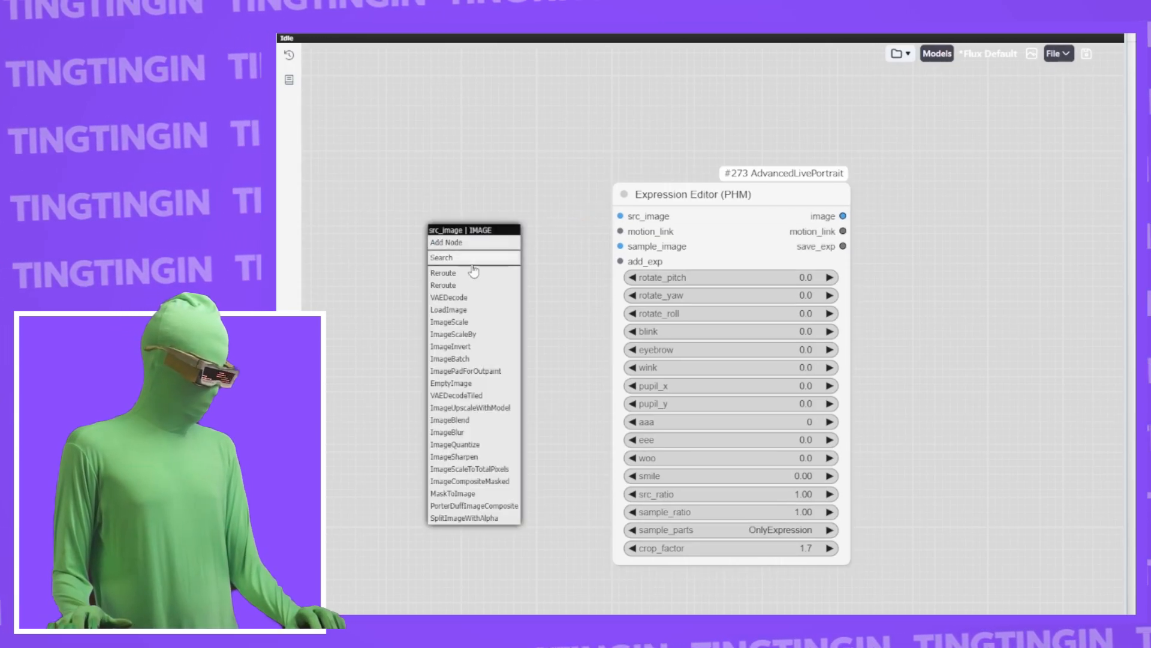
pyautogui.click(444, 311)
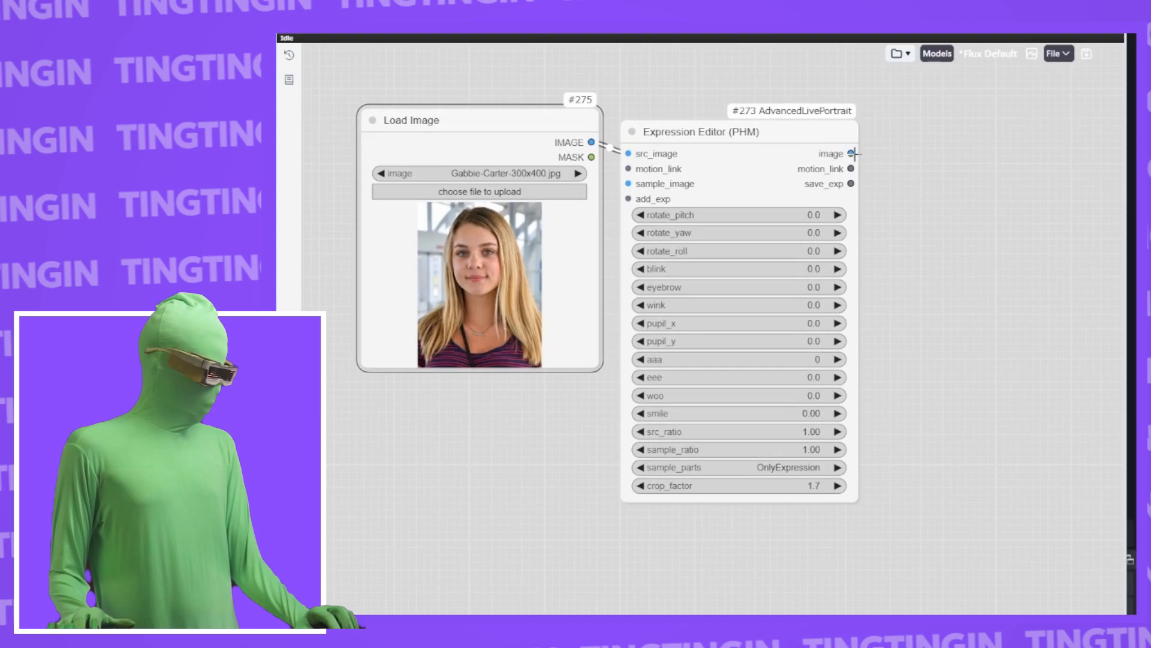
pyautogui.moveTo(854, 154); pyautogui.dragTo(920, 157)
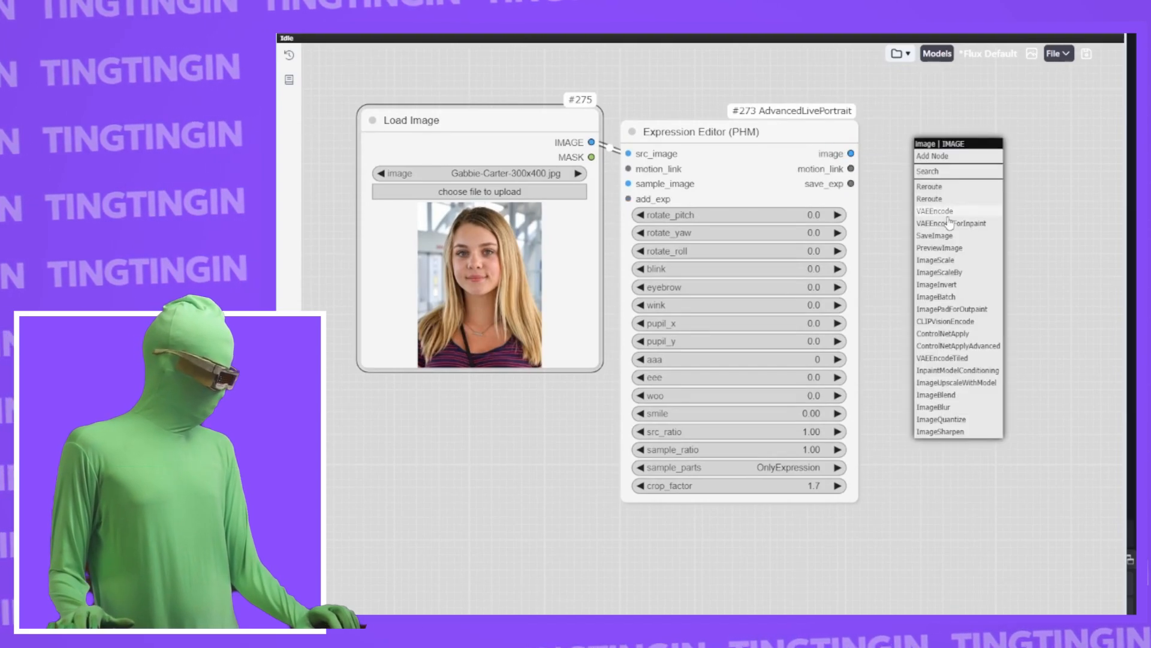
pyautogui.click(959, 248)
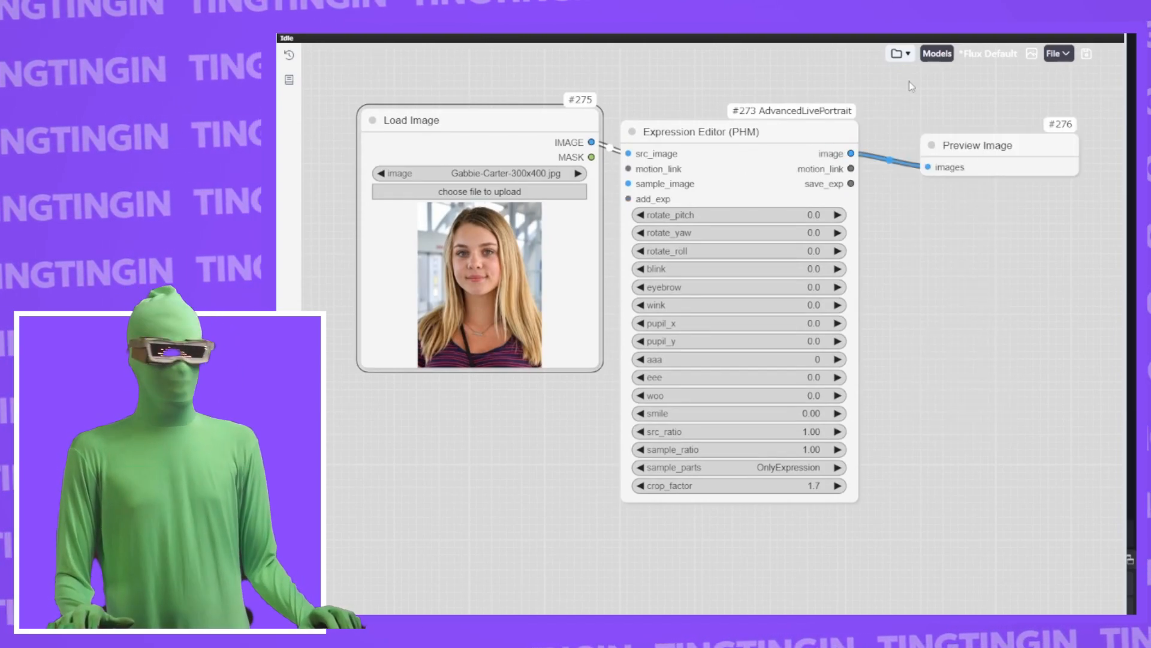
pyautogui.moveTo(1015, 139); pyautogui.dragTo(990, 125)
pyautogui.click(1011, 228)
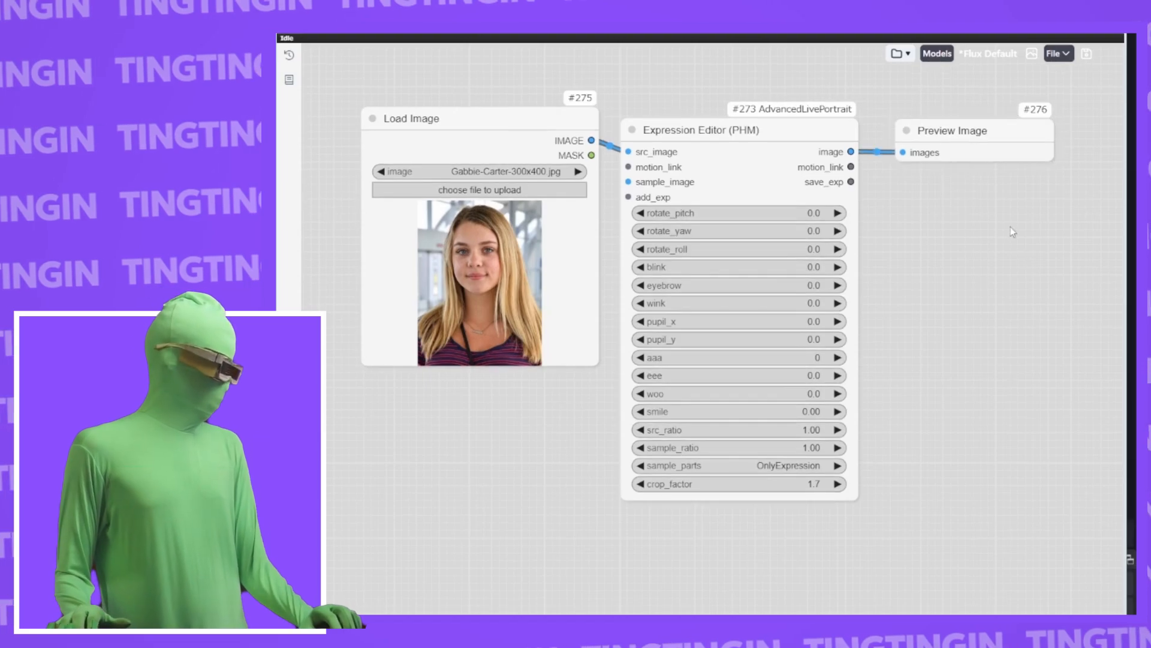
# Step: Branch a Save Image node off the Expression Editor's image output and delete it again
pyautogui.click(980, 146)
pyautogui.moveTo(851, 152); pyautogui.dragTo(912, 175)
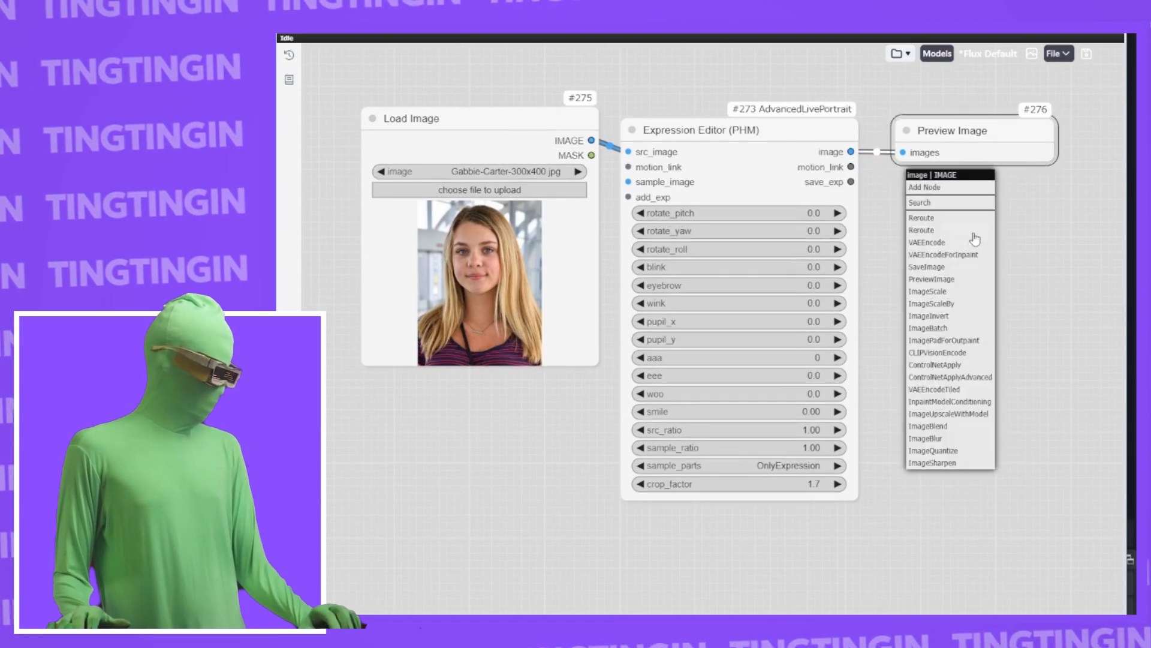
pyautogui.click(959, 267)
pyautogui.moveTo(1044, 172); pyautogui.dragTo(987, 217)
pyautogui.press('Delete')
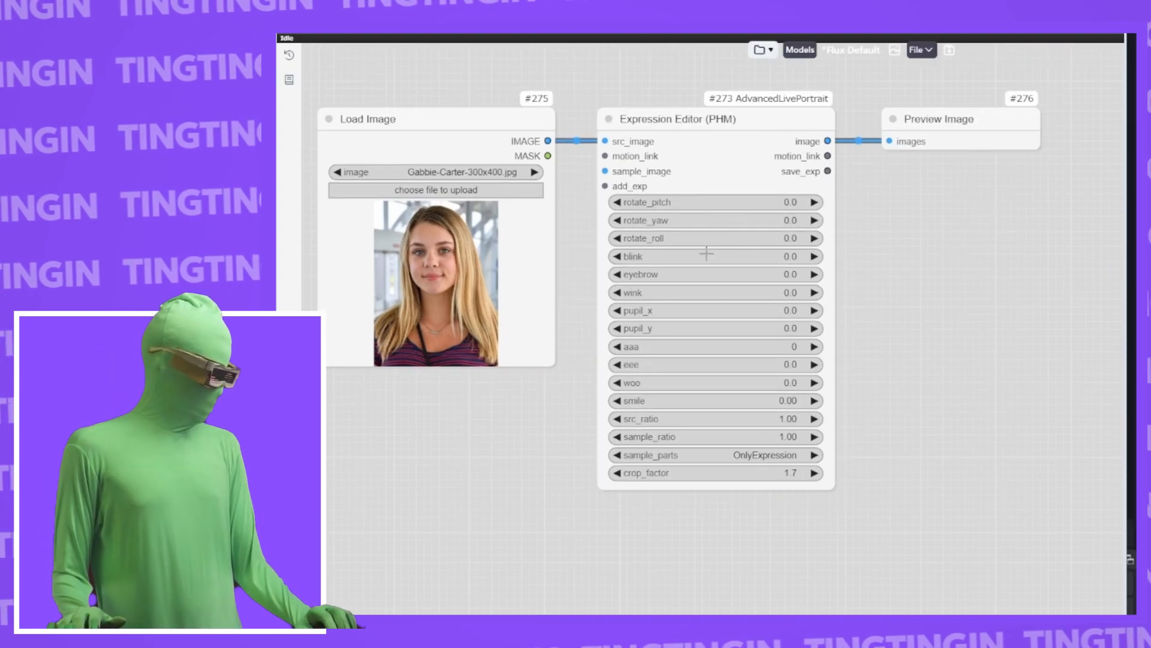
# Step: Set the Expression Editor's blink to -20.0 and inspect the face in the Preview Image node up close
pyautogui.moveTo(707, 253); pyautogui.dragTo(725, 255)
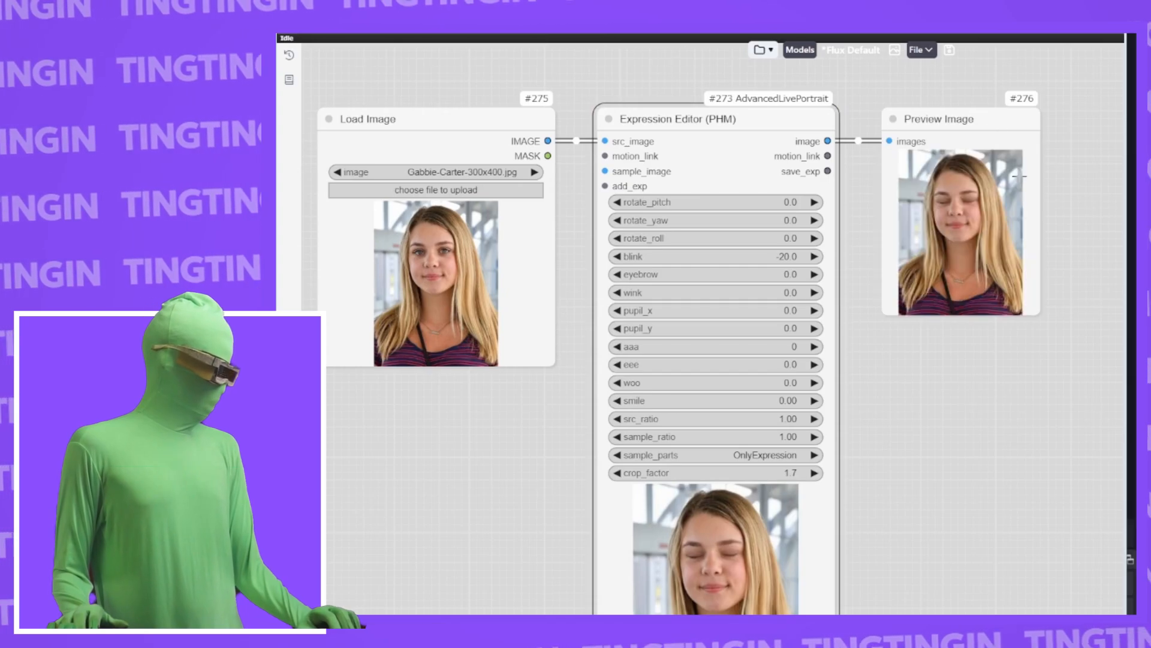
pyautogui.scroll(4, 1017, 176)
pyautogui.scroll(-3, 724, 463)
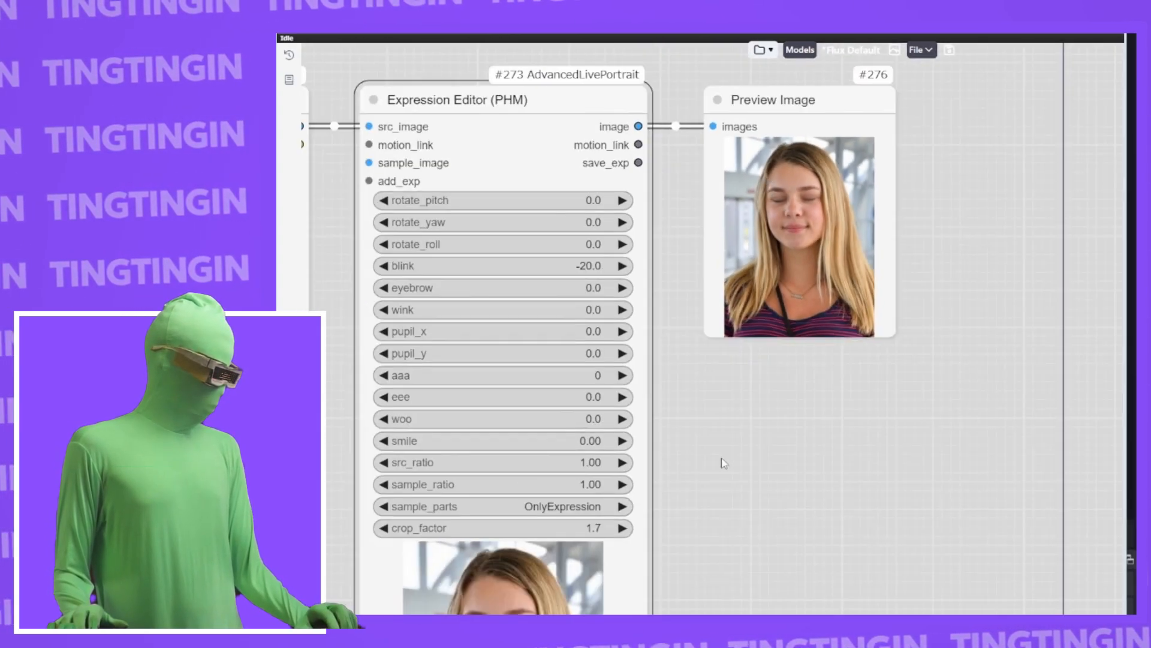
pyautogui.moveTo(724, 463); pyautogui.dragTo(773, 343)
pyautogui.click(599, 572)
pyautogui.click(919, 315)
pyautogui.scroll(10, 859, 175)
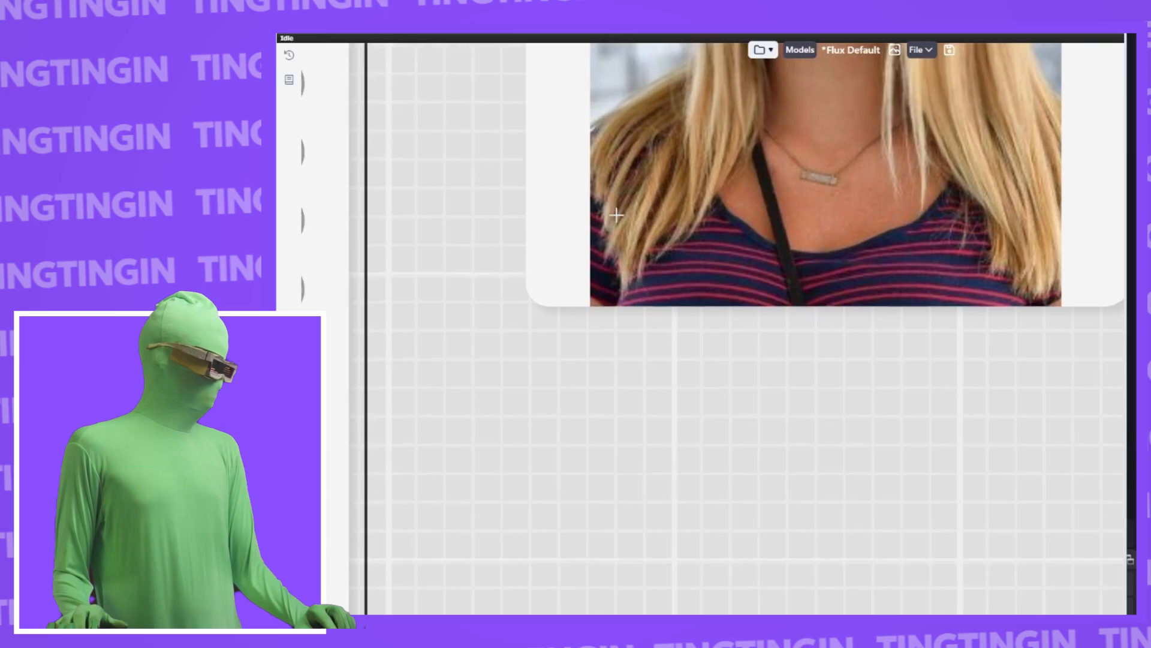
pyautogui.moveTo(614, 215); pyautogui.dragTo(521, 504)
pyautogui.scroll(-10, 698, 311)
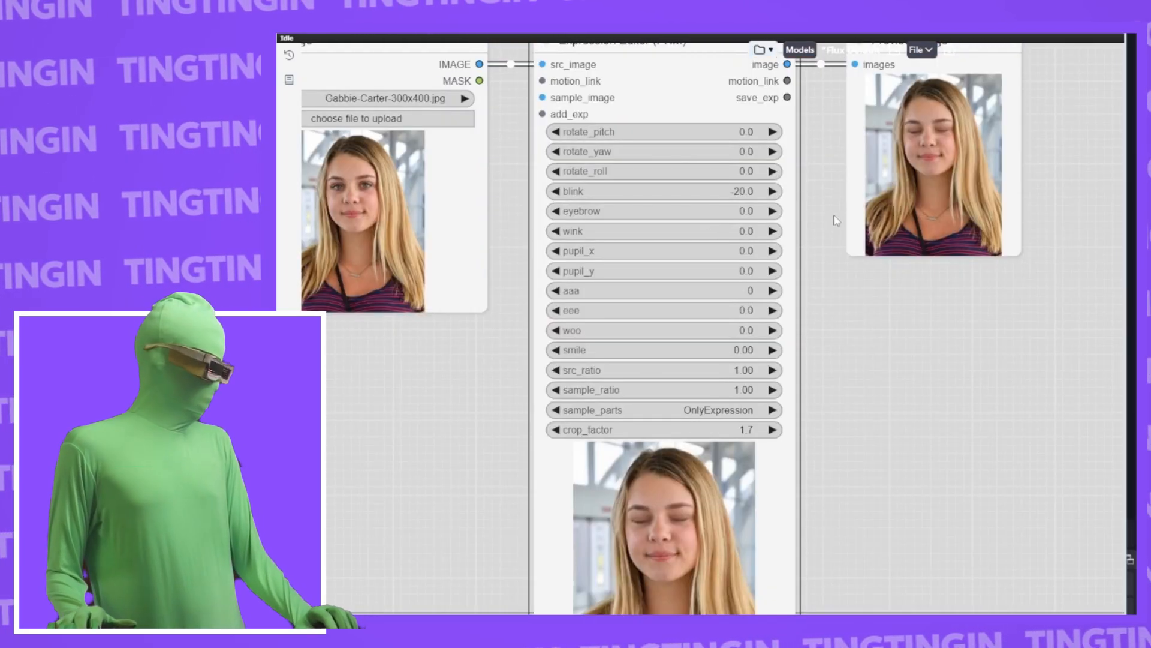
# Step: Set the Expression Editor's blink to -10 and examine the eyes in the preview image
pyautogui.click(742, 191)
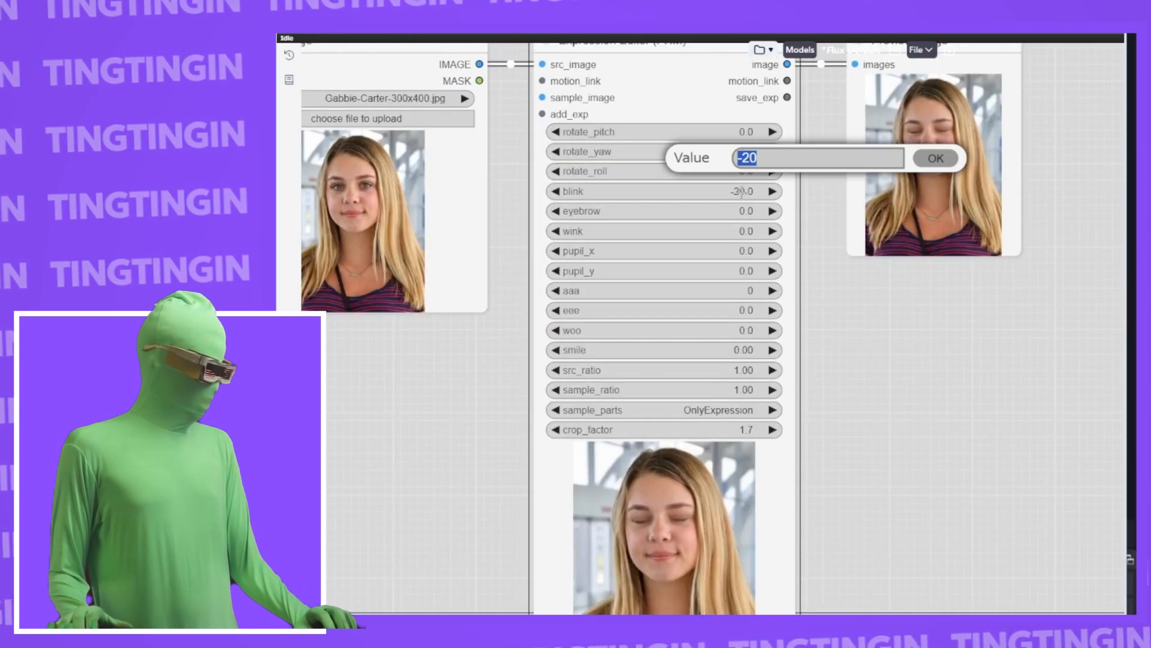
pyautogui.click(944, 174)
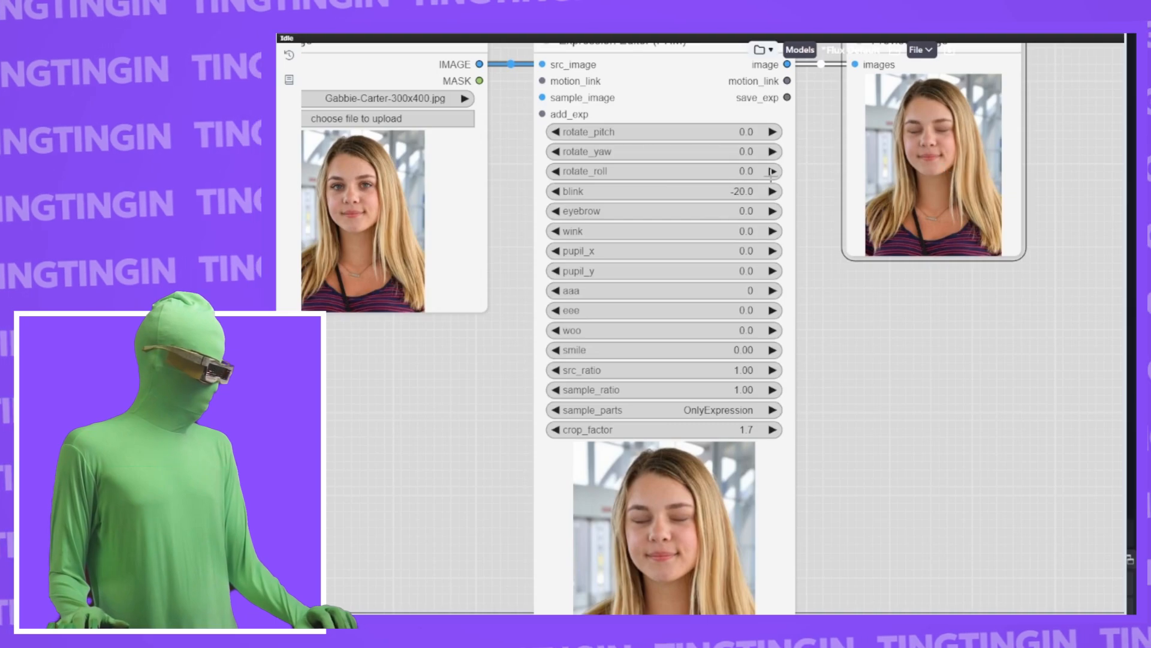
pyautogui.click(754, 190)
pyautogui.write('-10')
pyautogui.press('Return')
pyautogui.scroll(10, 836, 192)
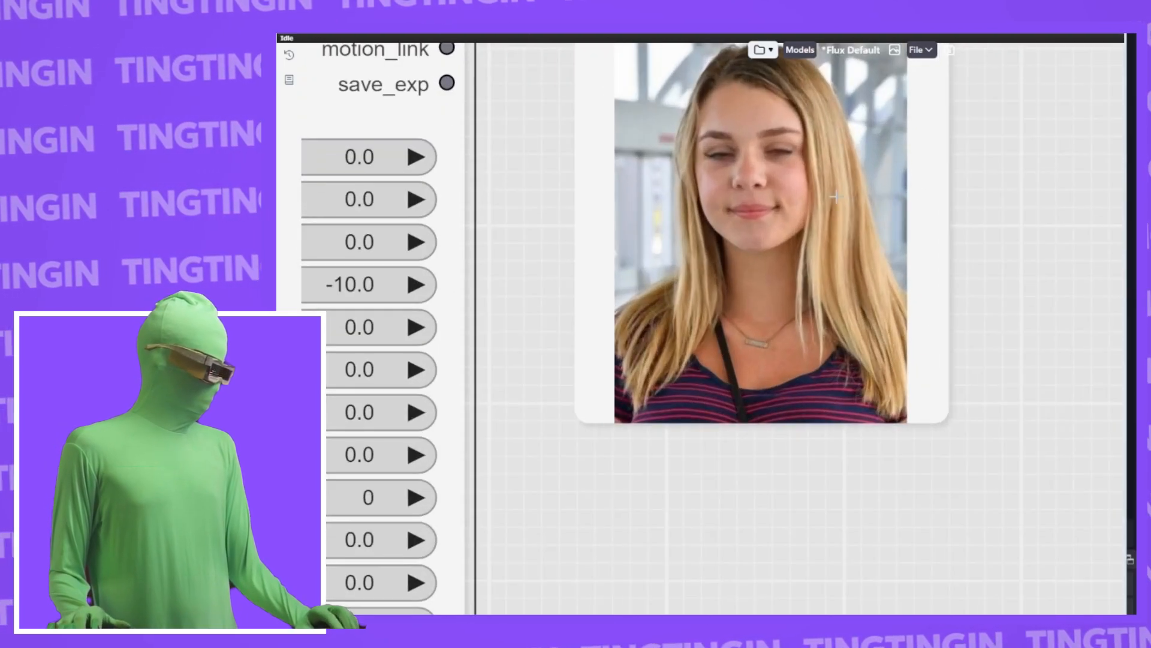
pyautogui.scroll(5, 836, 195)
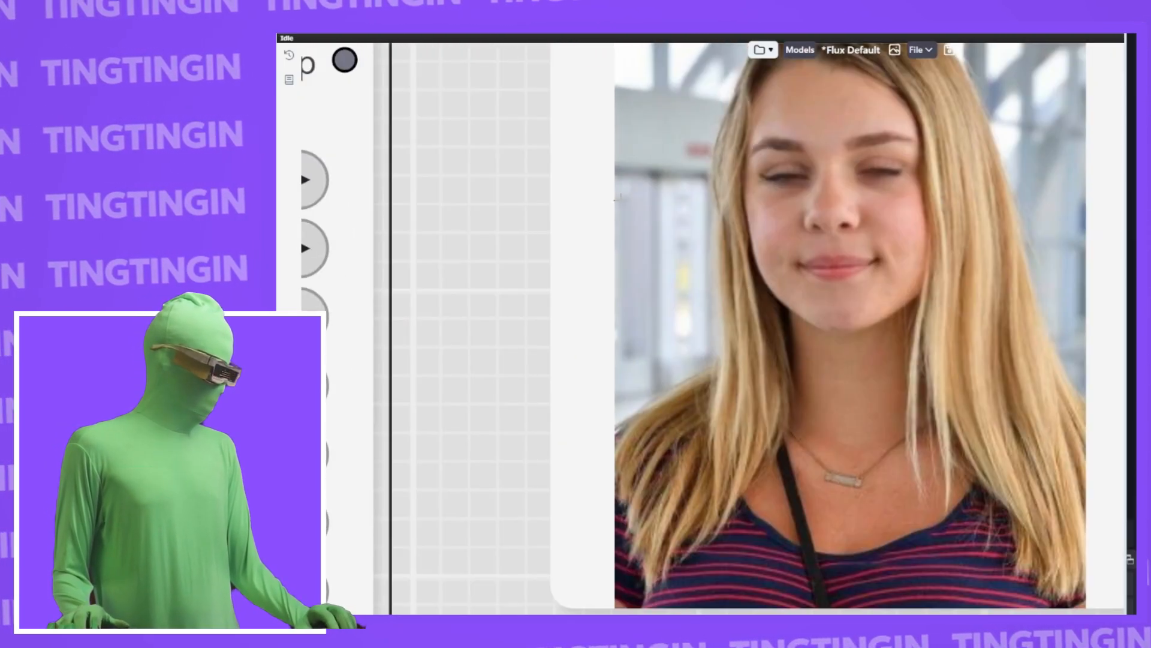
pyautogui.scroll(-10, 569, 196)
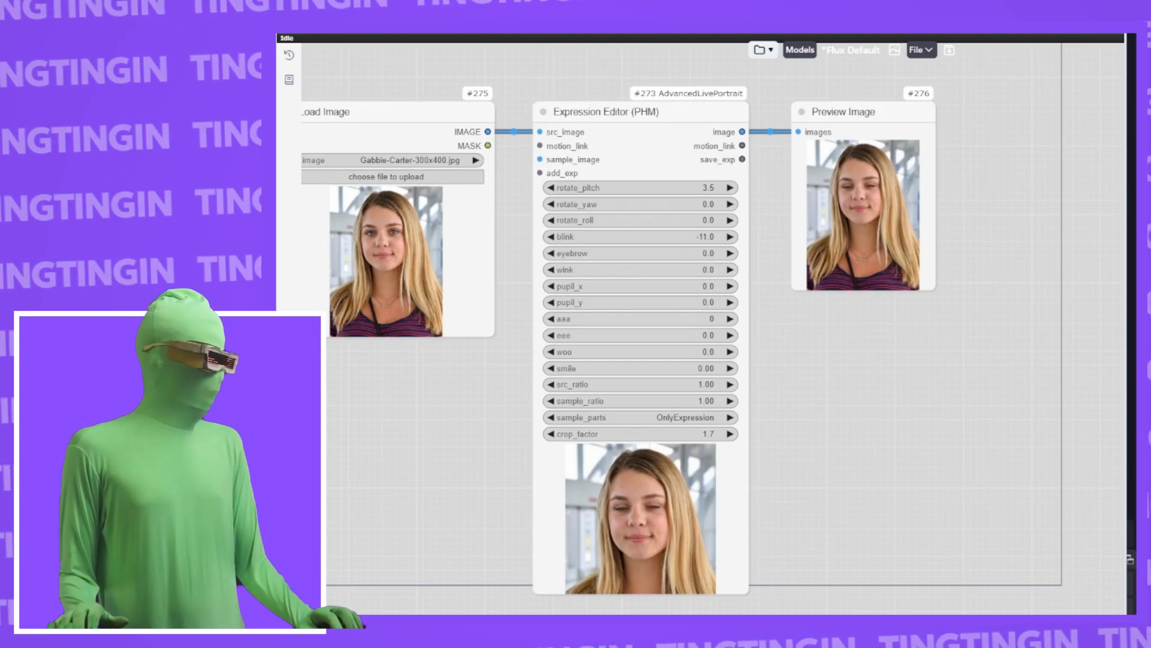
# Step: Set the Expression Editor's rotate_yaw to 3.0 to turn the head in the preview
pyautogui.click(1107, 38)
pyautogui.moveTo(861, 435); pyautogui.dragTo(864, 433)
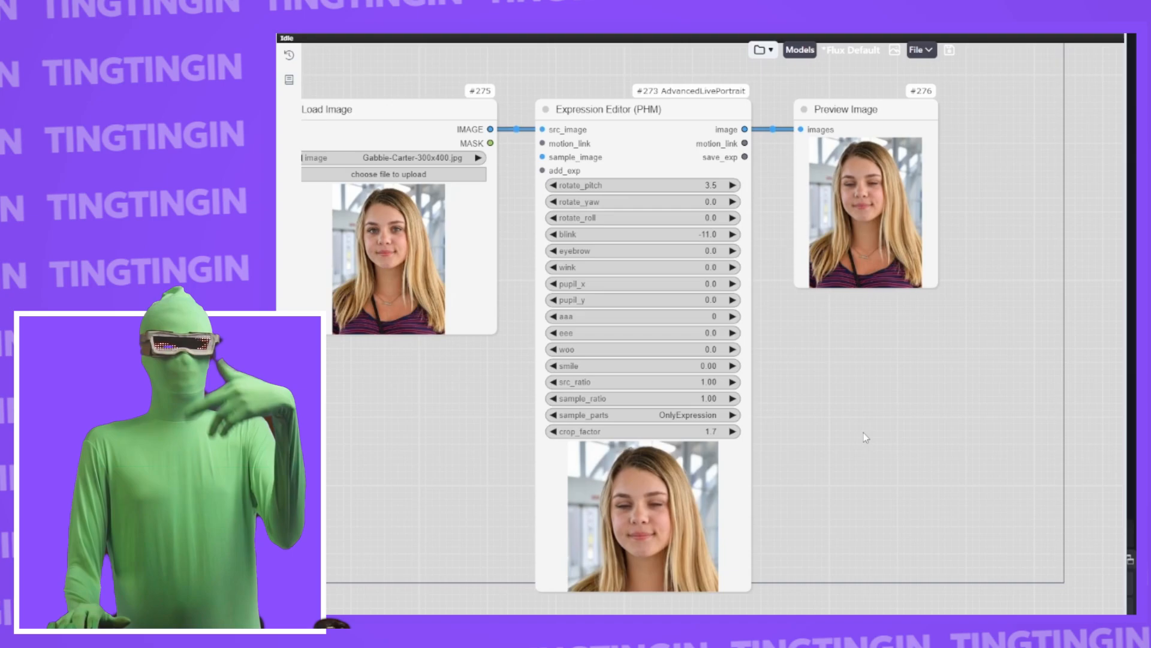
pyautogui.scroll(4, 783, 317)
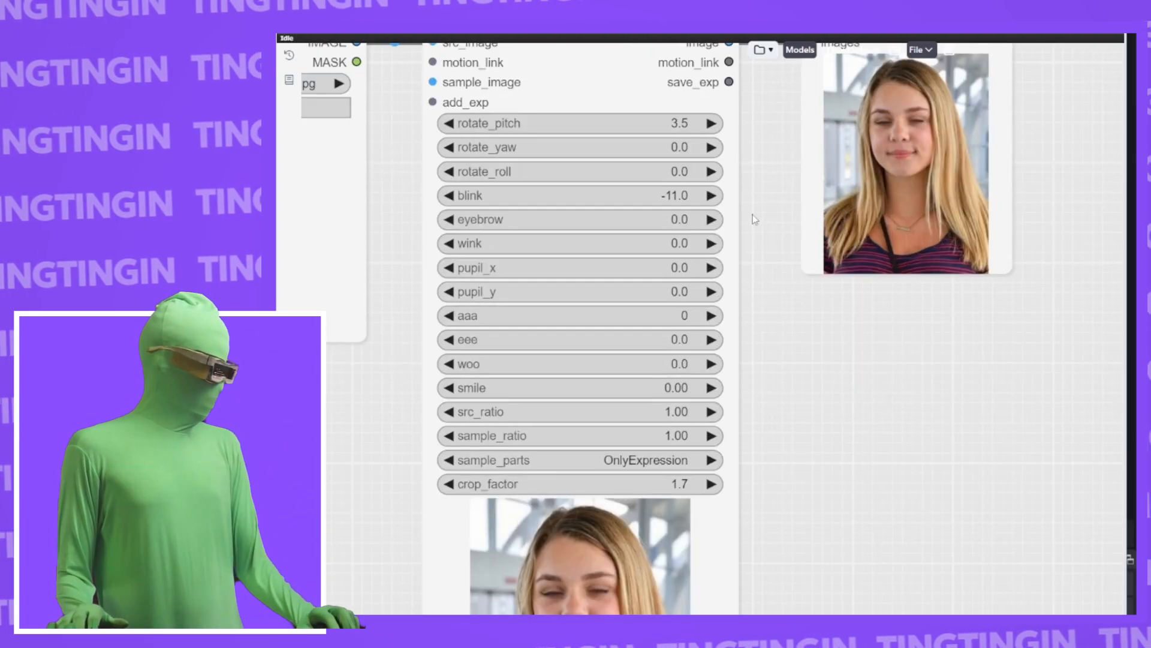
pyautogui.click(690, 150)
pyautogui.click(905, 143)
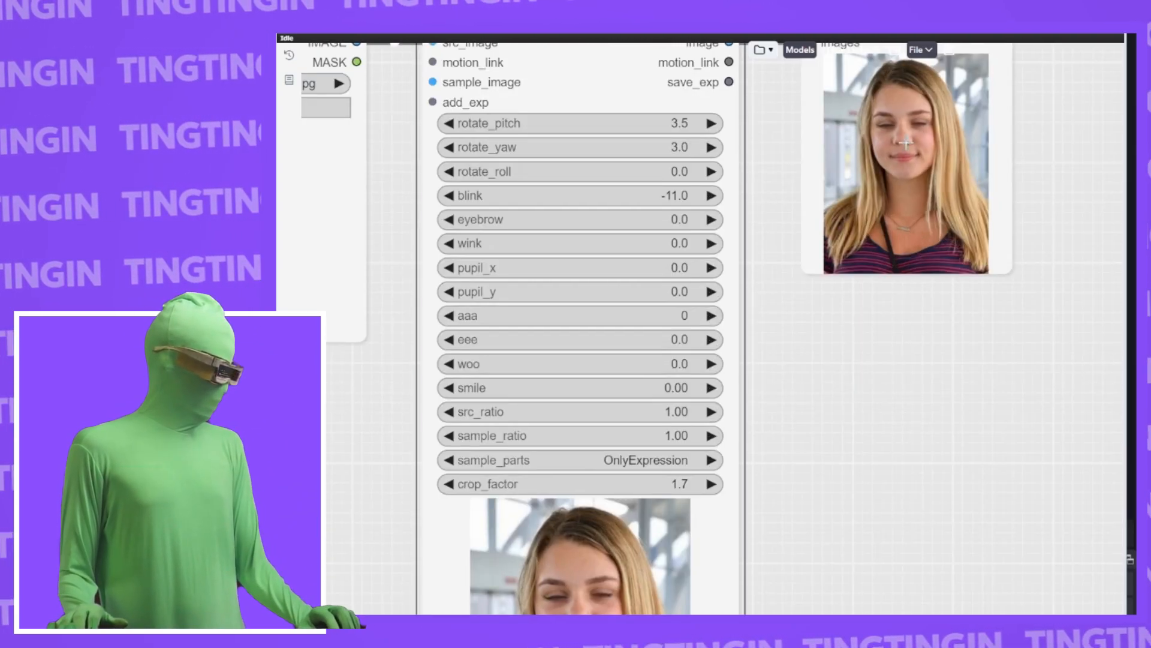
# Step: Set rotate_roll to -1.0 and wink to 20.0 in the Expression Editor
pyautogui.moveTo(778, 171); pyautogui.dragTo(782, 191)
pyautogui.moveTo(694, 191); pyautogui.dragTo(684, 192)
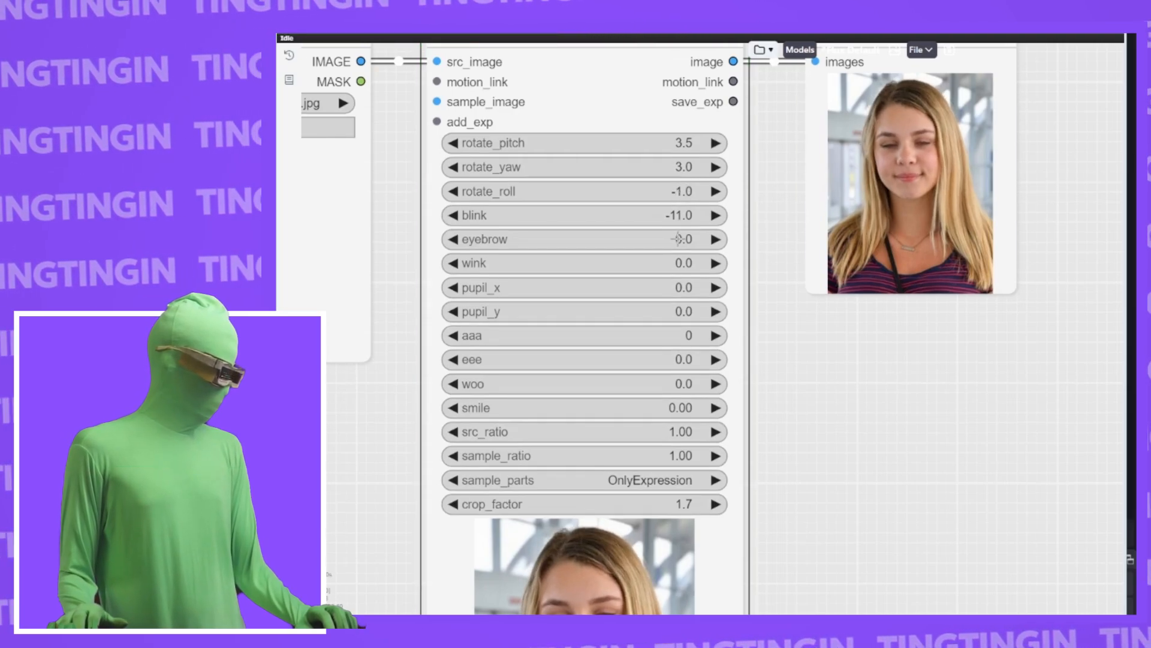
pyautogui.moveTo(685, 263); pyautogui.dragTo(771, 282)
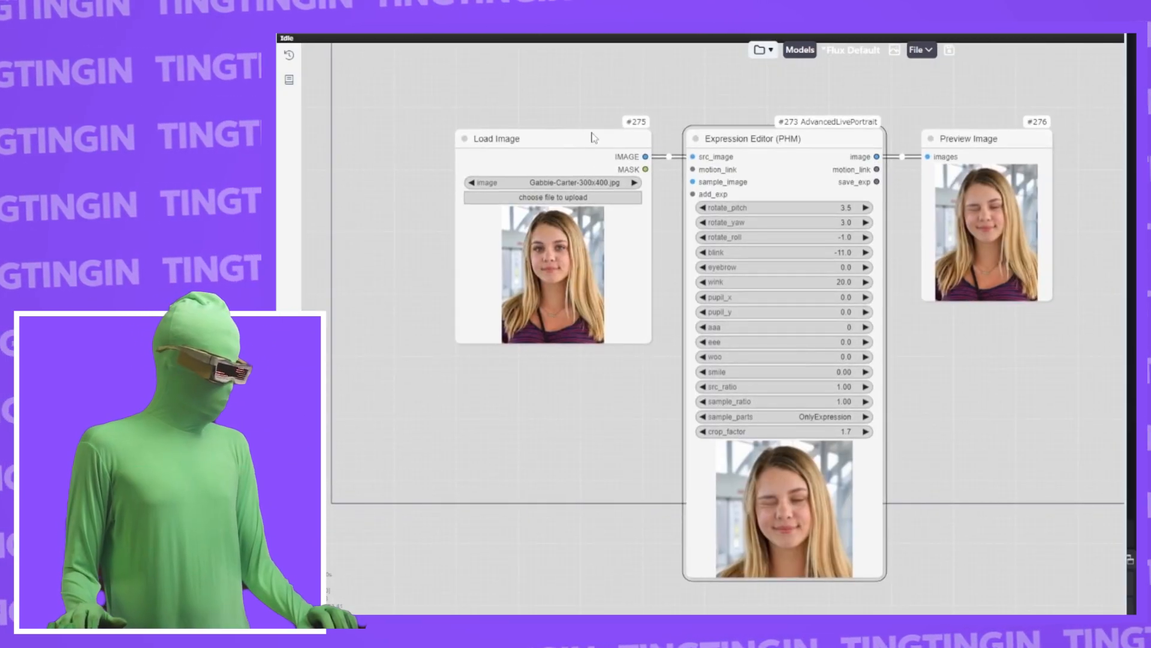
# Step: Move the Load Image node away from the Expression Editor, load emma-watson.jpg into it, and enlarge the Preview Image node
pyautogui.moveTo(590, 137); pyautogui.dragTo(517, 137)
pyautogui.moveTo(896, 604); pyautogui.dragTo(471, 305)
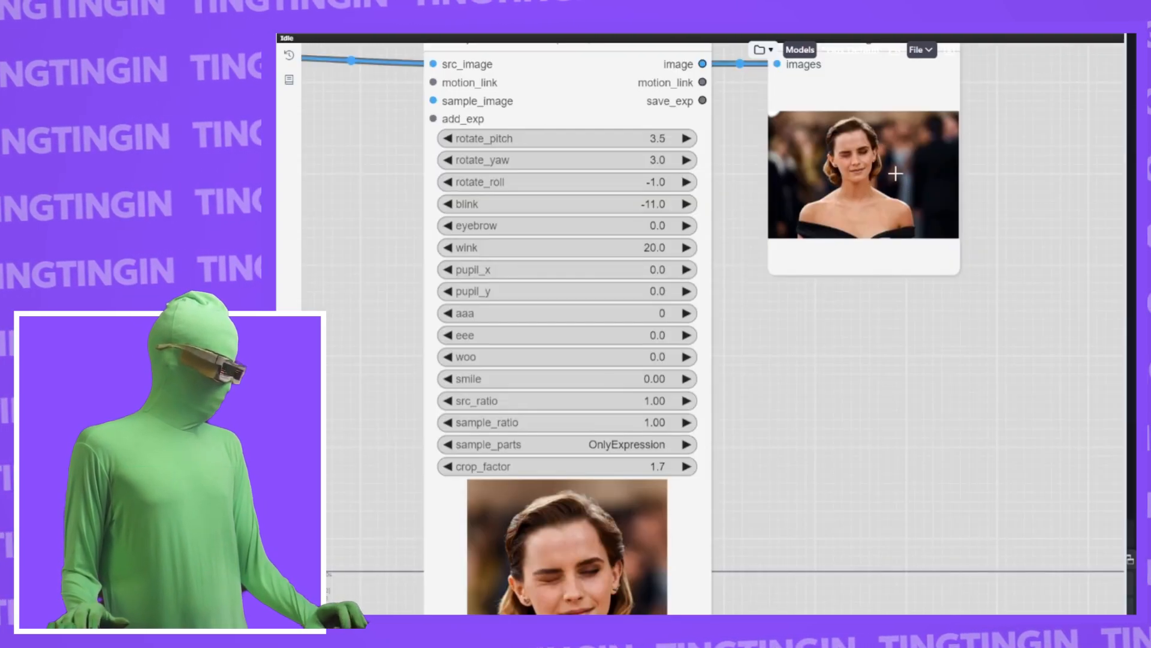
pyautogui.scroll(4, 896, 201)
pyautogui.moveTo(972, 299); pyautogui.dragTo(1113, 545)
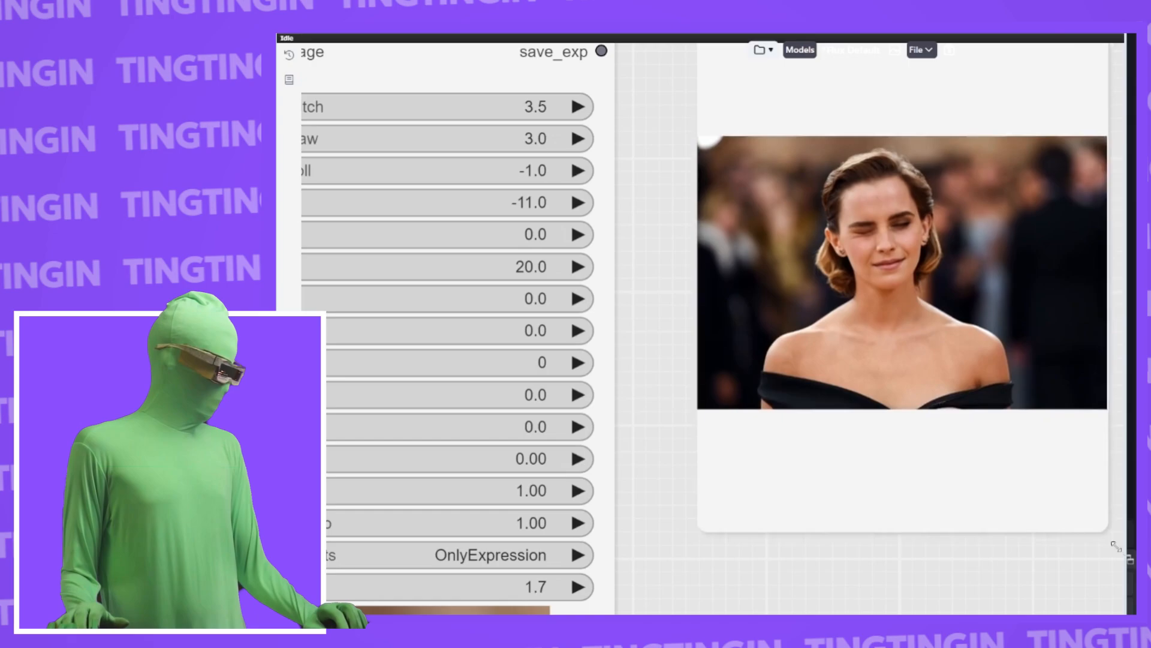
pyautogui.scroll(-4, 959, 348)
pyautogui.scroll(-4, 933, 288)
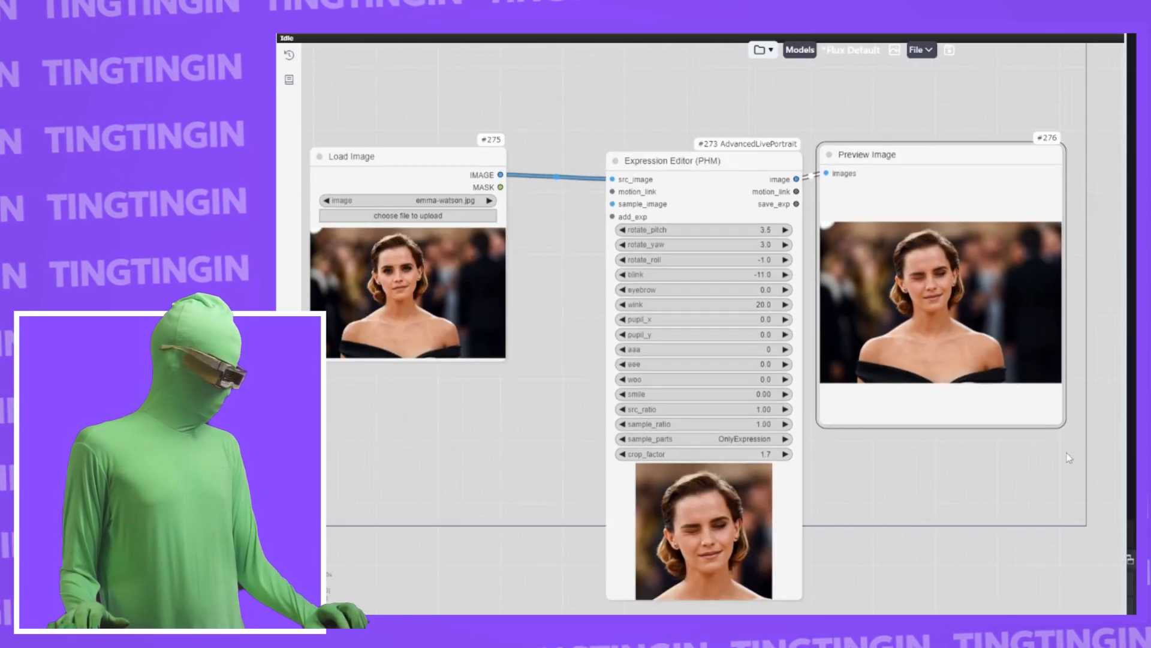
# Step: Raise the Expression Editor's rotate_pitch to 4.5
pyautogui.scroll(6, 840, 360)
pyautogui.click(744, 119)
pyautogui.click(744, 119)
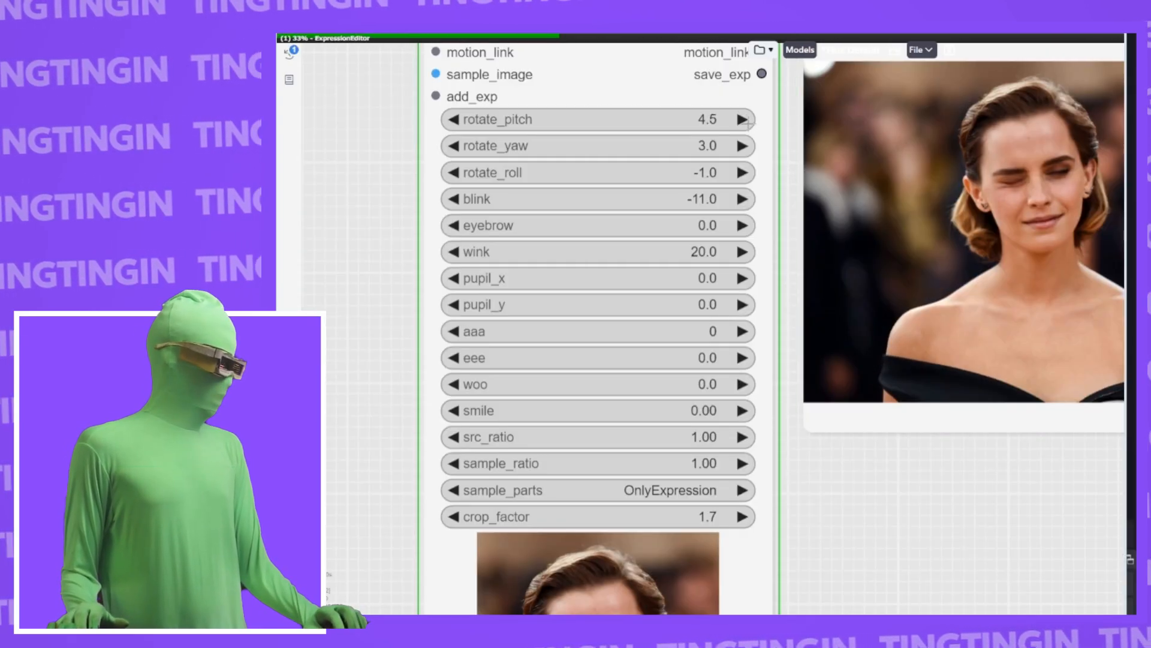
pyautogui.scroll(-2, 946, 211)
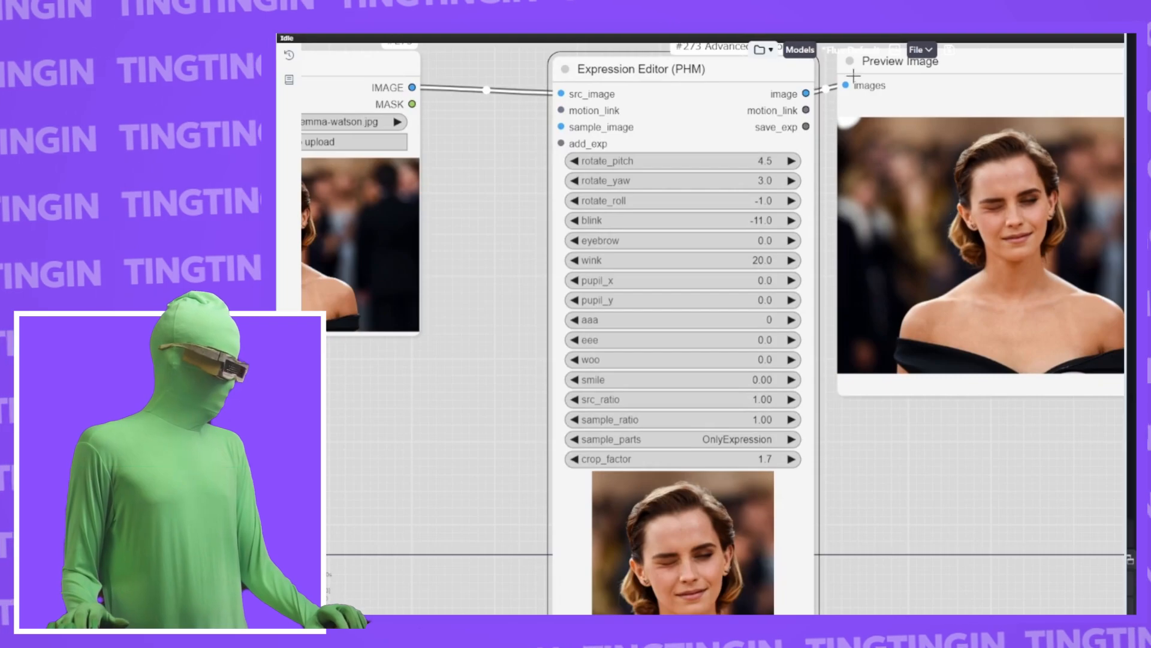
# Step: Rearrange the three nodes with a wide gap between Load Image and the Expression Editor, and raise rotate_pitch to 5.0
pyautogui.moveTo(704, 78); pyautogui.dragTo(640, 67)
pyautogui.moveTo(982, 82); pyautogui.dragTo(932, 82)
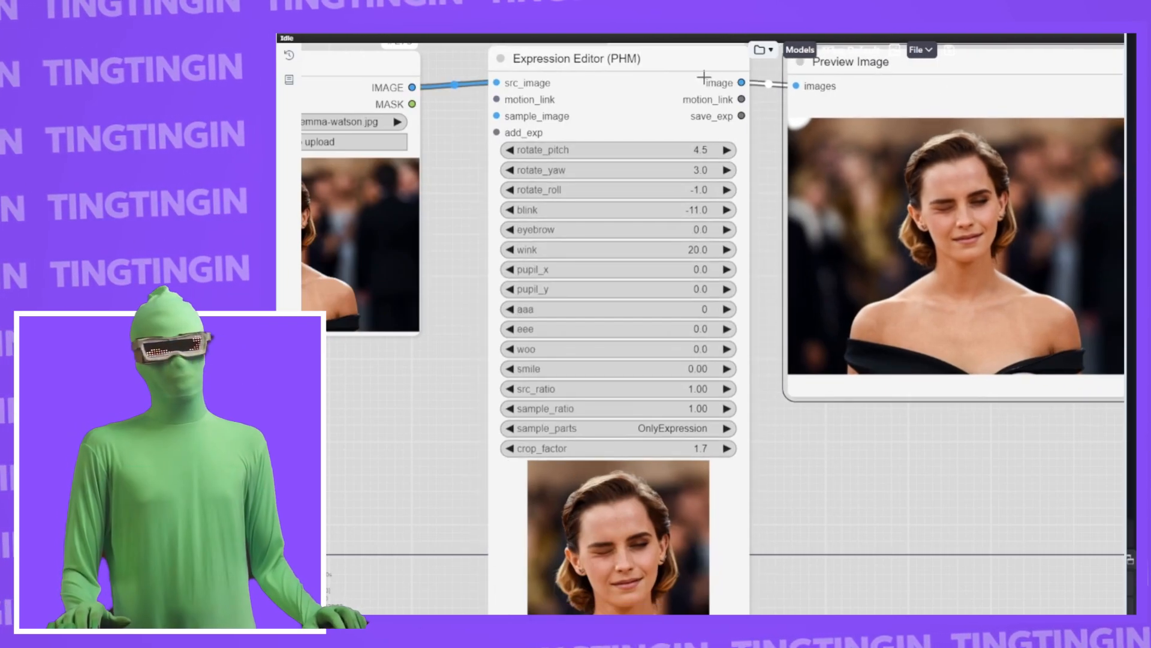
pyautogui.moveTo(438, 143); pyautogui.dragTo(673, 195)
pyautogui.moveTo(564, 148); pyautogui.dragTo(459, 134)
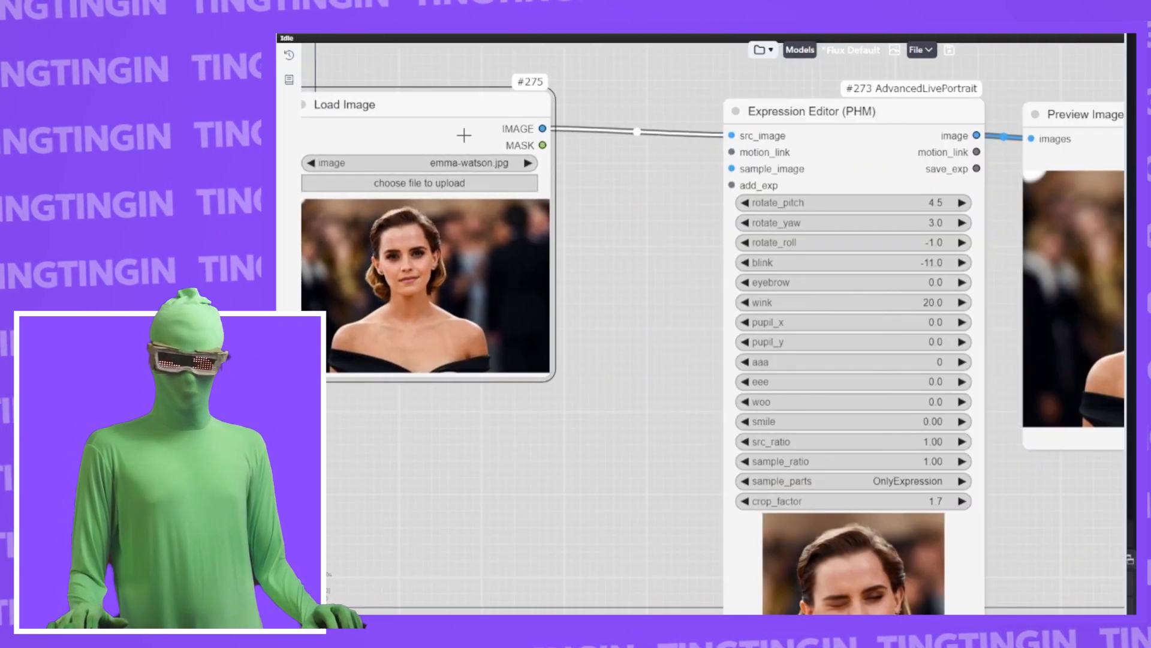
pyautogui.moveTo(629, 180); pyautogui.dragTo(420, 145)
pyautogui.click(751, 167)
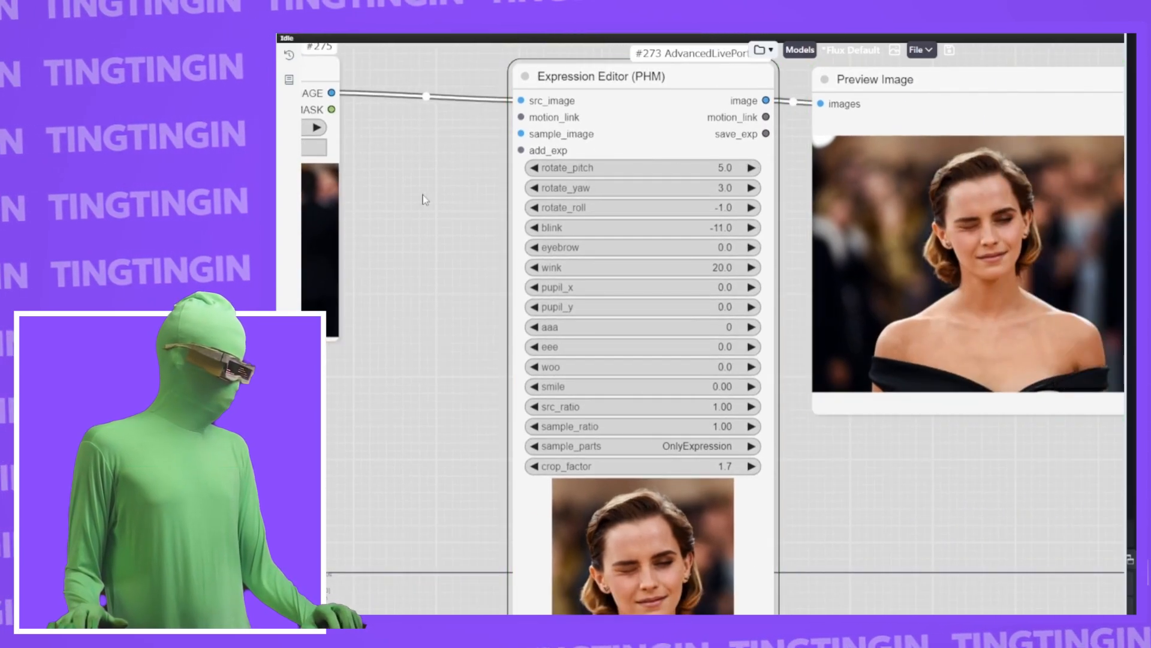
# Step: Add an Upscale Image By node between the Load Image node and the Expression Editor, fed by the loaded image
pyautogui.moveTo(425, 199); pyautogui.dragTo(672, 210)
pyautogui.doubleClick(638, 171)
pyautogui.write('upscale')
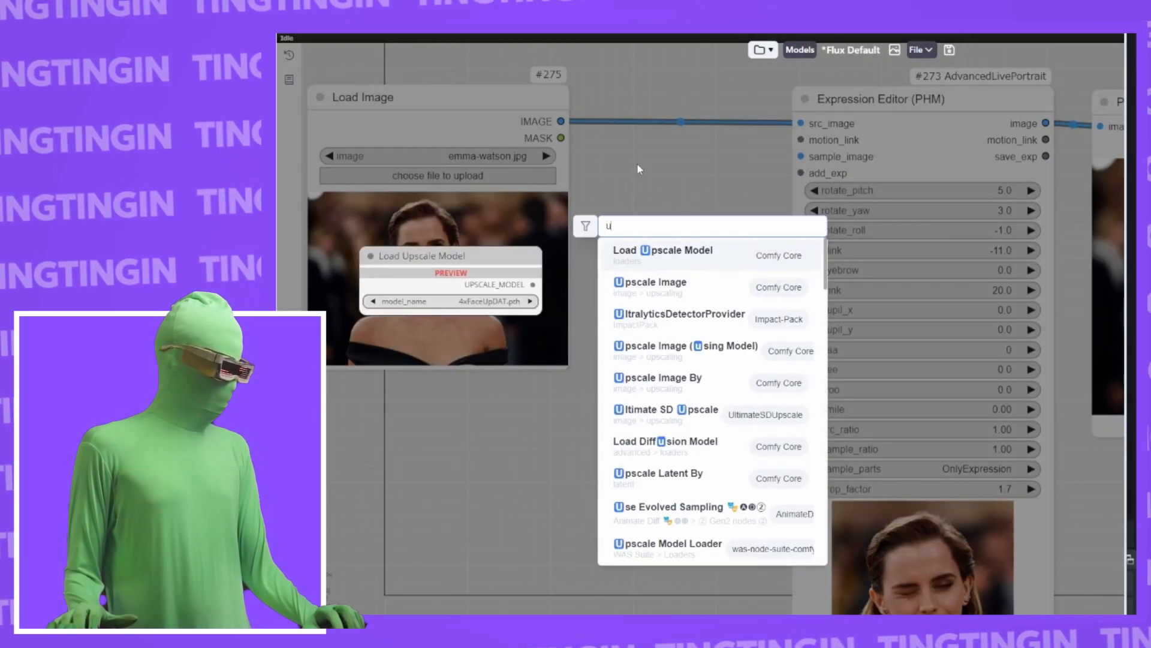
pyautogui.click(727, 352)
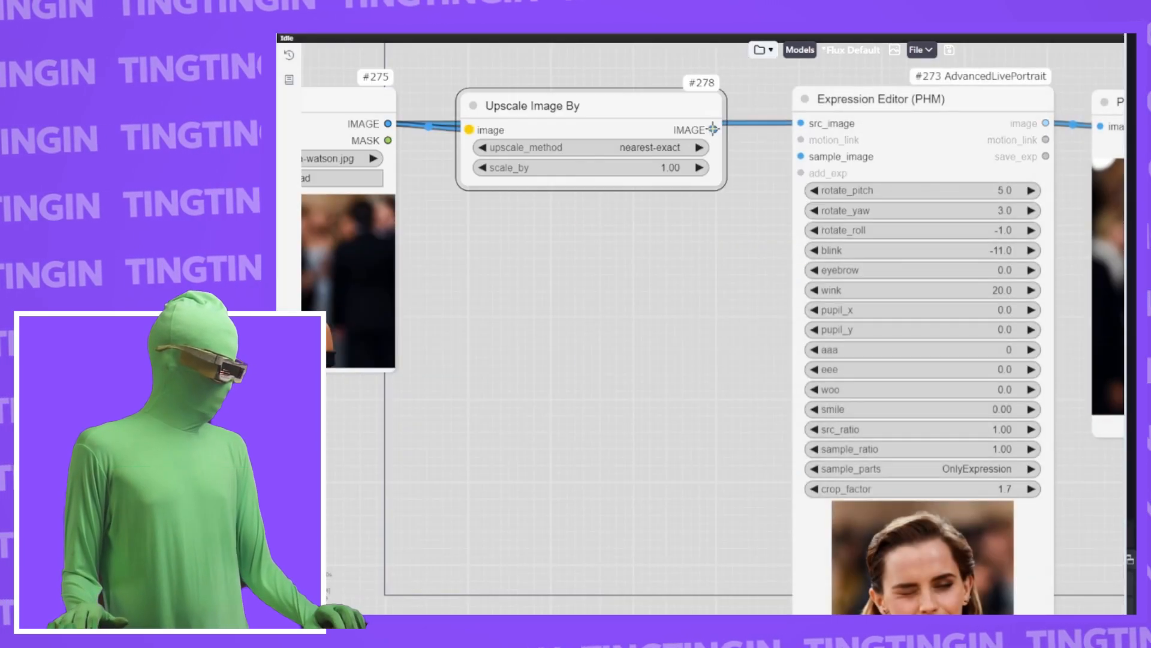
# Step: Run the workflow, set the Upscale Image By node's scale_by to 0.5, and run it again
pyautogui.hotkey('ctrl', 'Return')
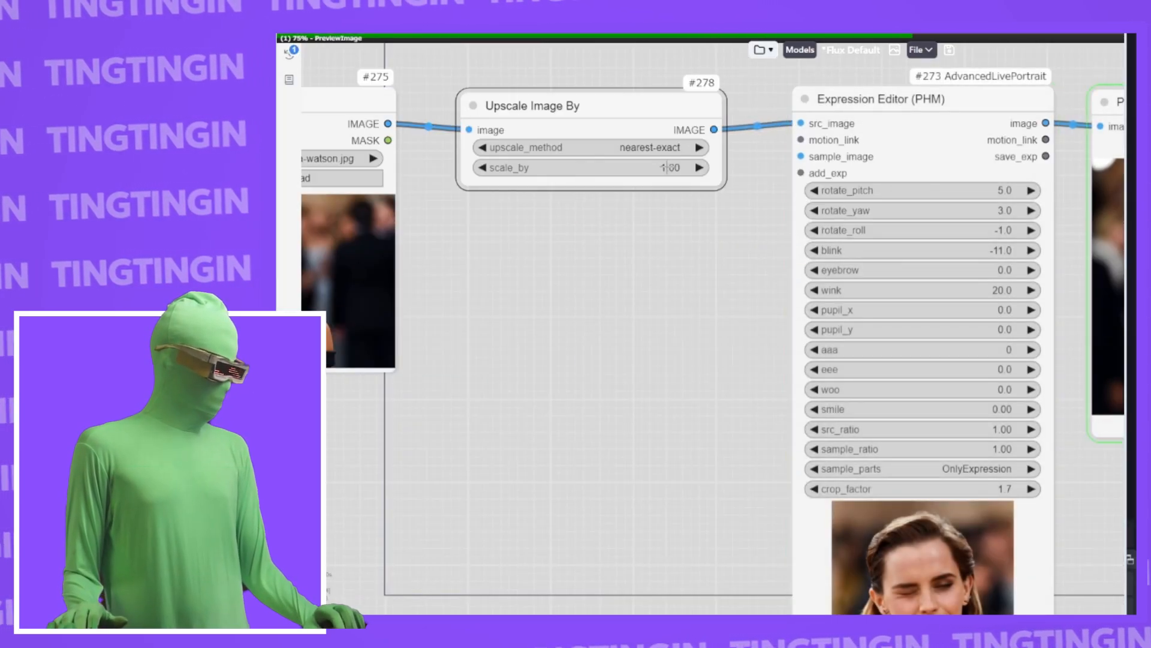
pyautogui.click(664, 165)
pyautogui.write('.')
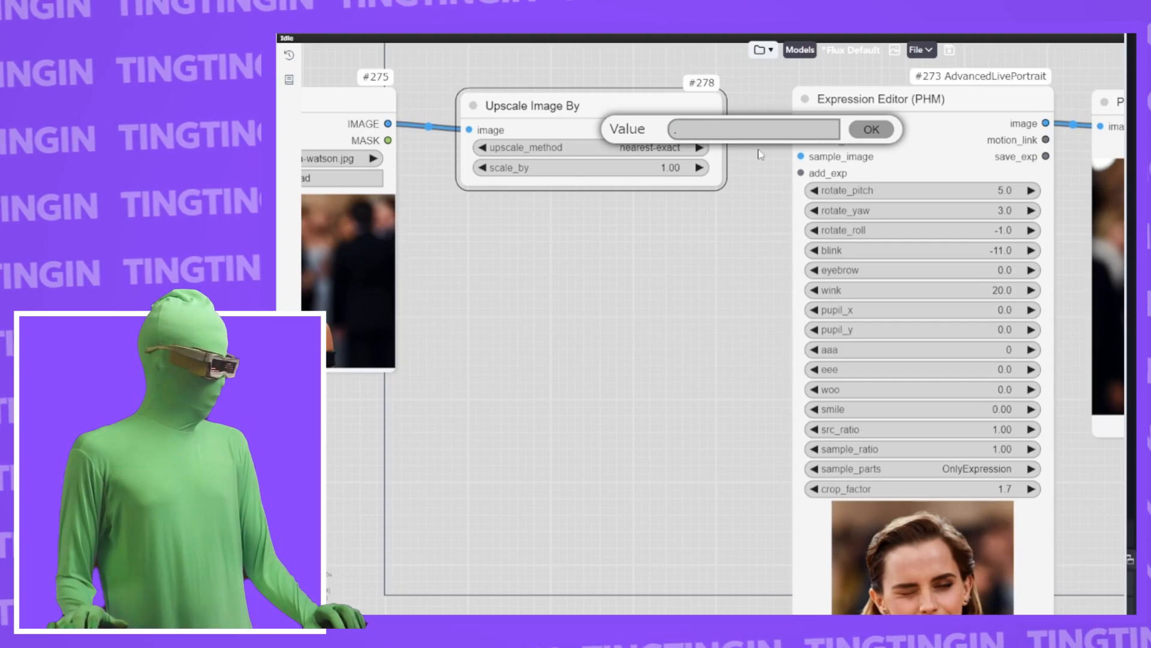
pyautogui.write('5')
pyautogui.press('Return')
pyautogui.hotkey('ctrl', 'Return')
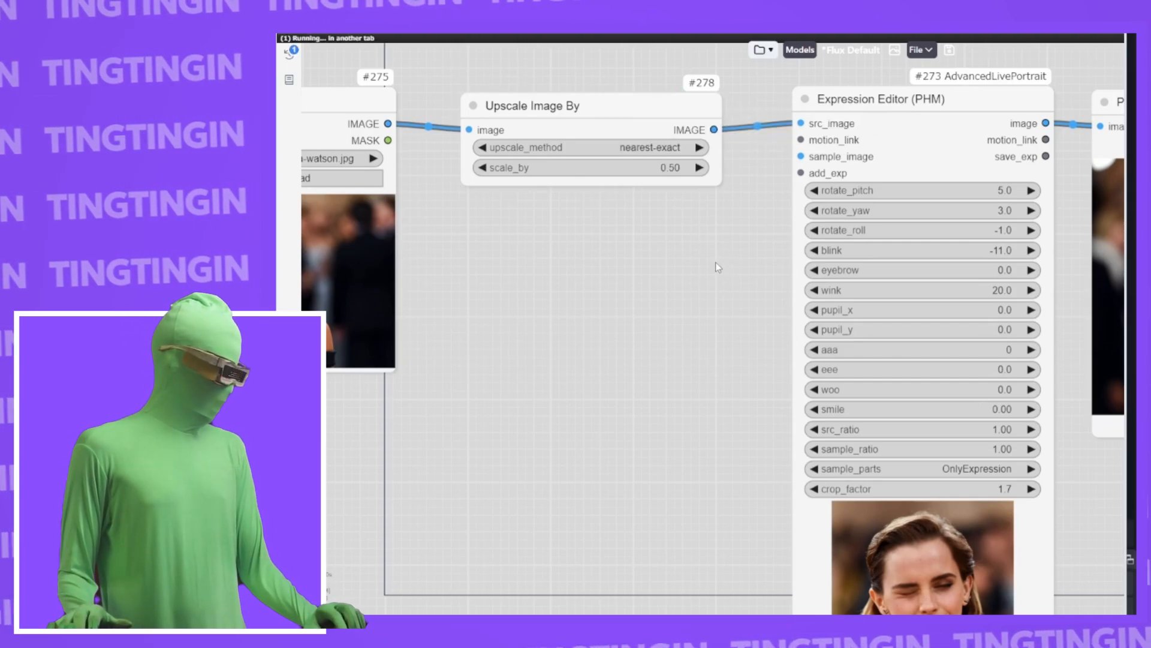
# Step: Try a rotate_pitch of -11.0 in the Expression Editor and undo it
pyautogui.moveTo(714, 264); pyautogui.dragTo(346, 230)
pyautogui.moveTo(641, 155); pyautogui.dragTo(660, 176)
pyautogui.click(582, 156)
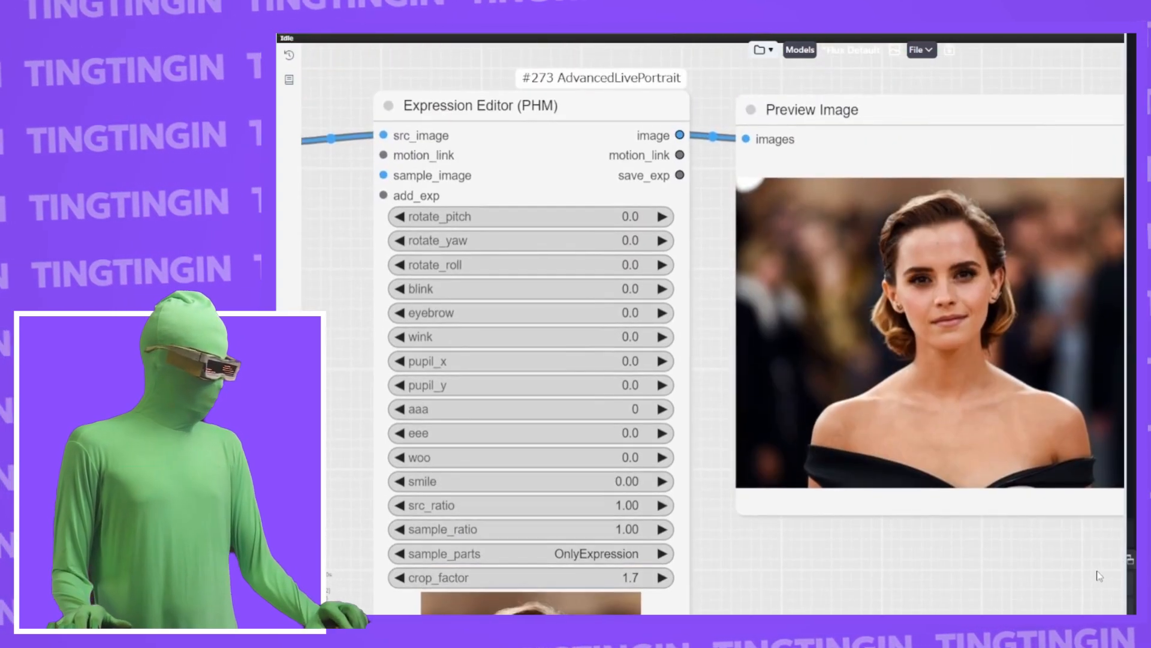
pyautogui.scroll(1, 1085, 518)
pyautogui.moveTo(854, 447); pyautogui.dragTo(919, 449)
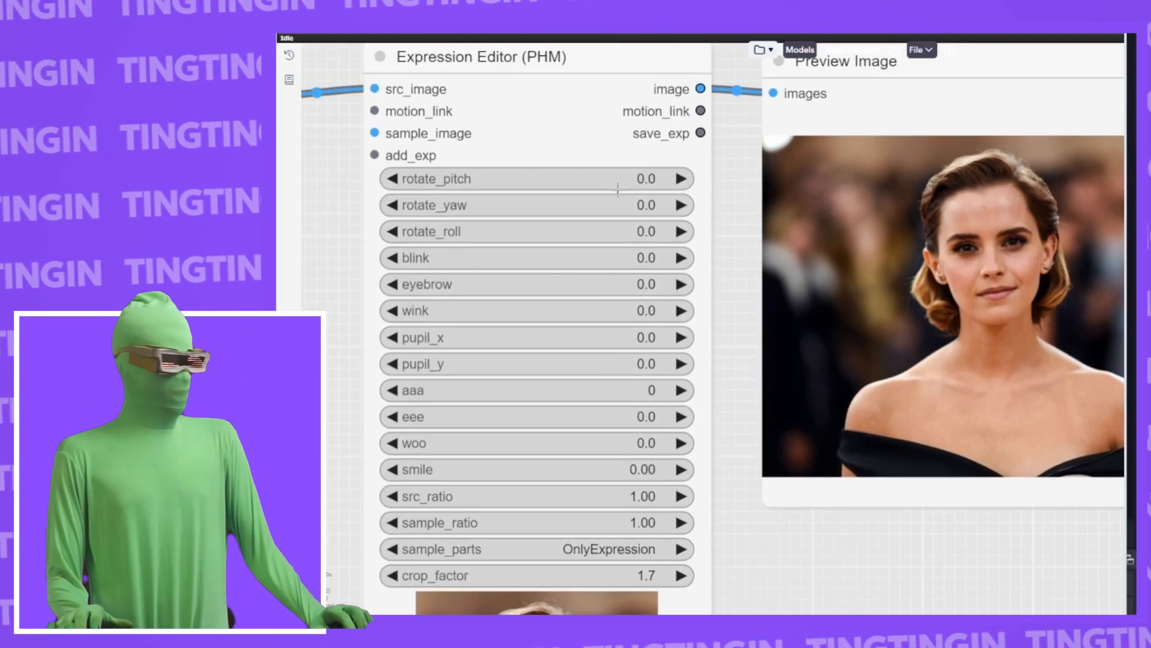
pyautogui.moveTo(634, 184)
pyautogui.mouseDown()
pyautogui.moveTo(651, 179)
pyautogui.moveTo(620, 179)
pyautogui.mouseUp()
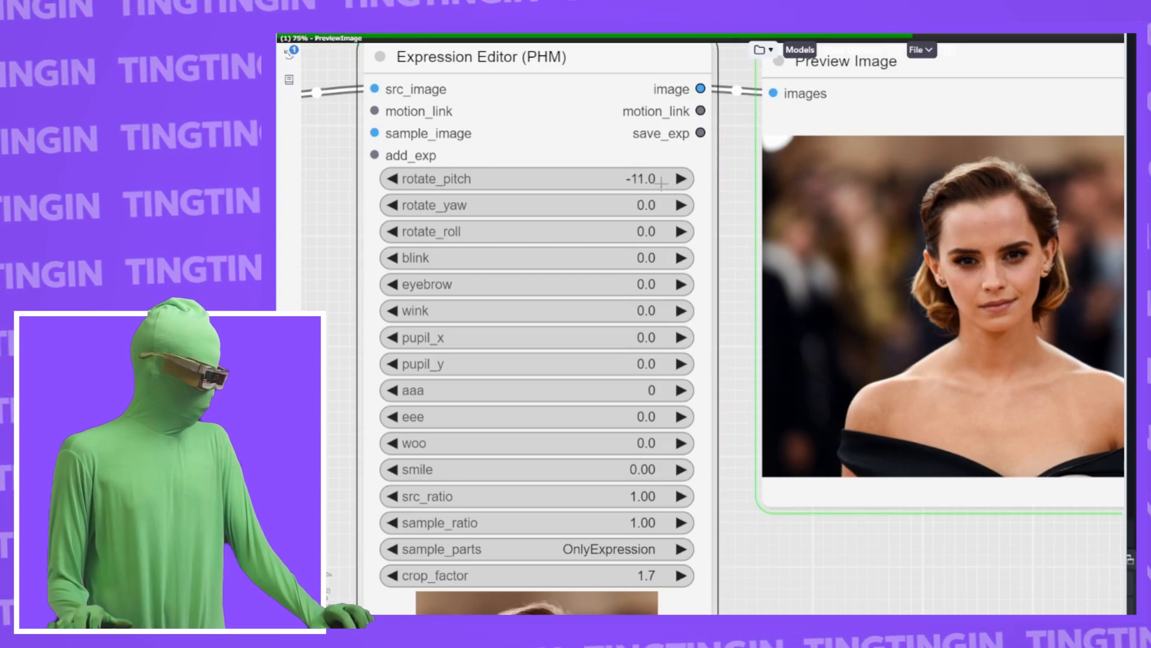
pyautogui.hotkey('ctrl', 'z')
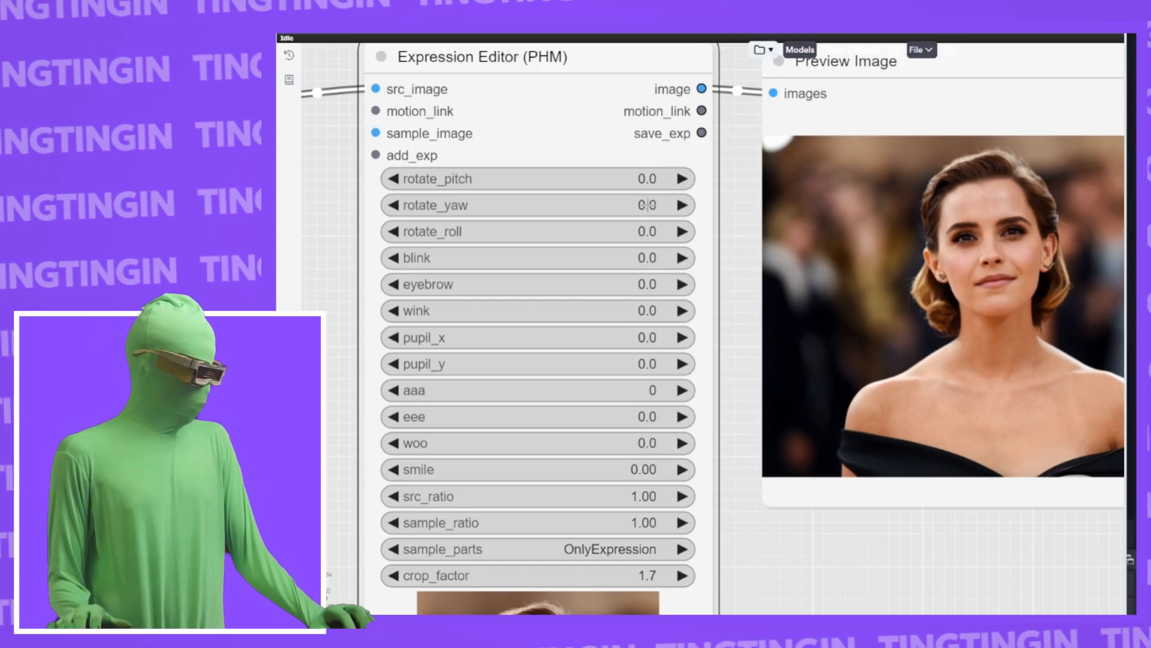
# Step: Try a different rotate_yaw value, and vary the Expression Editor's blink to -16.0 and -15.0
pyautogui.moveTo(647, 204); pyautogui.dragTo(634, 205)
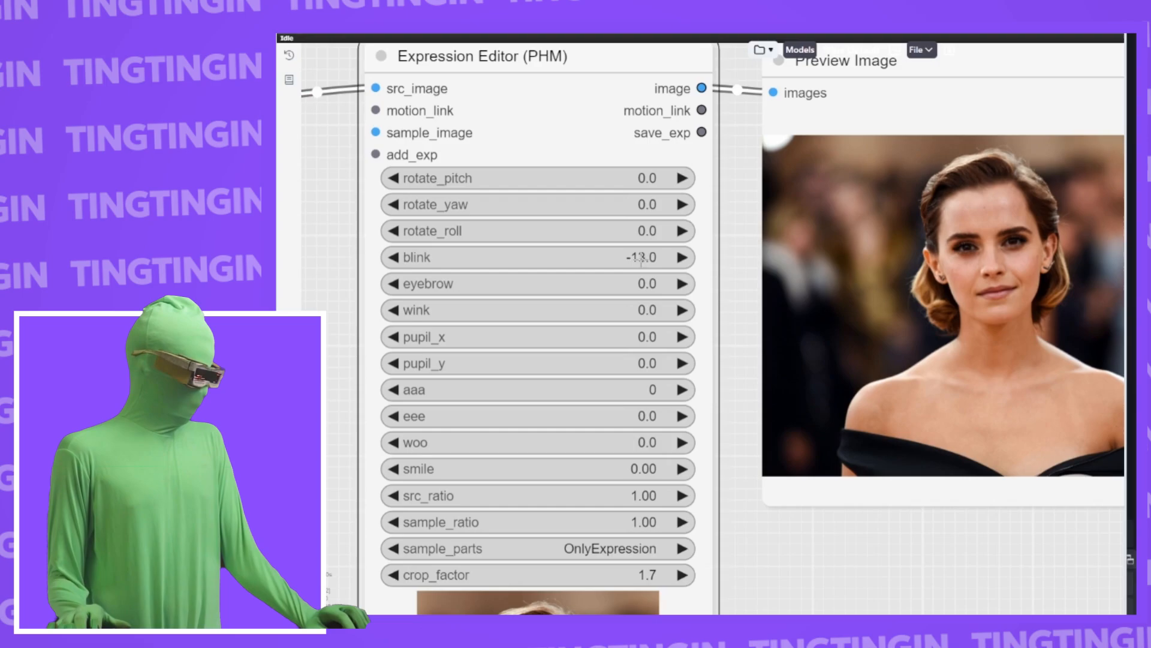
pyautogui.moveTo(644, 257); pyautogui.dragTo(663, 257)
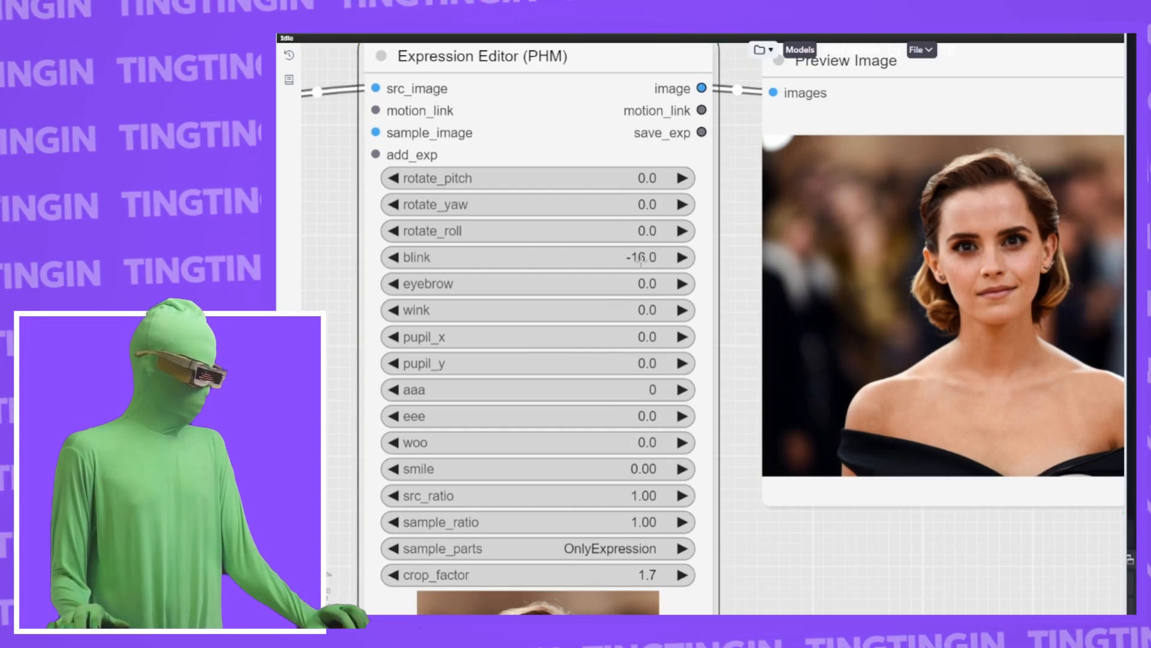
pyautogui.moveTo(641, 262); pyautogui.dragTo(627, 261)
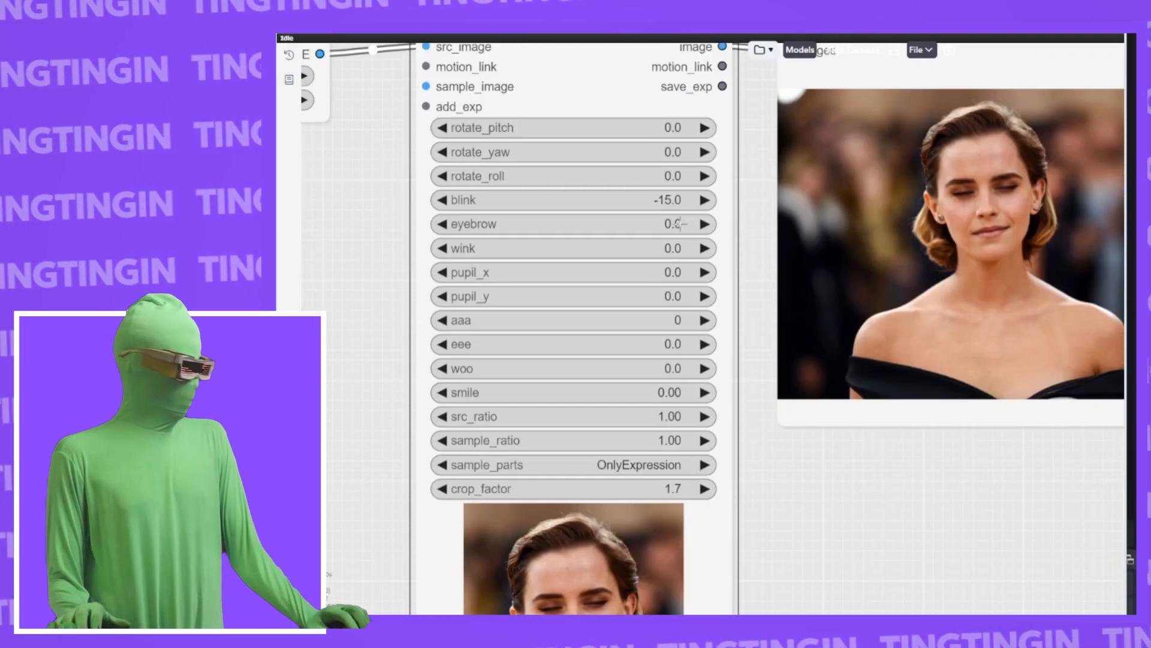
# Step: Try the Expression Editor's eyebrow at 15.0 and at a lower value
pyautogui.moveTo(678, 224); pyautogui.dragTo(714, 223)
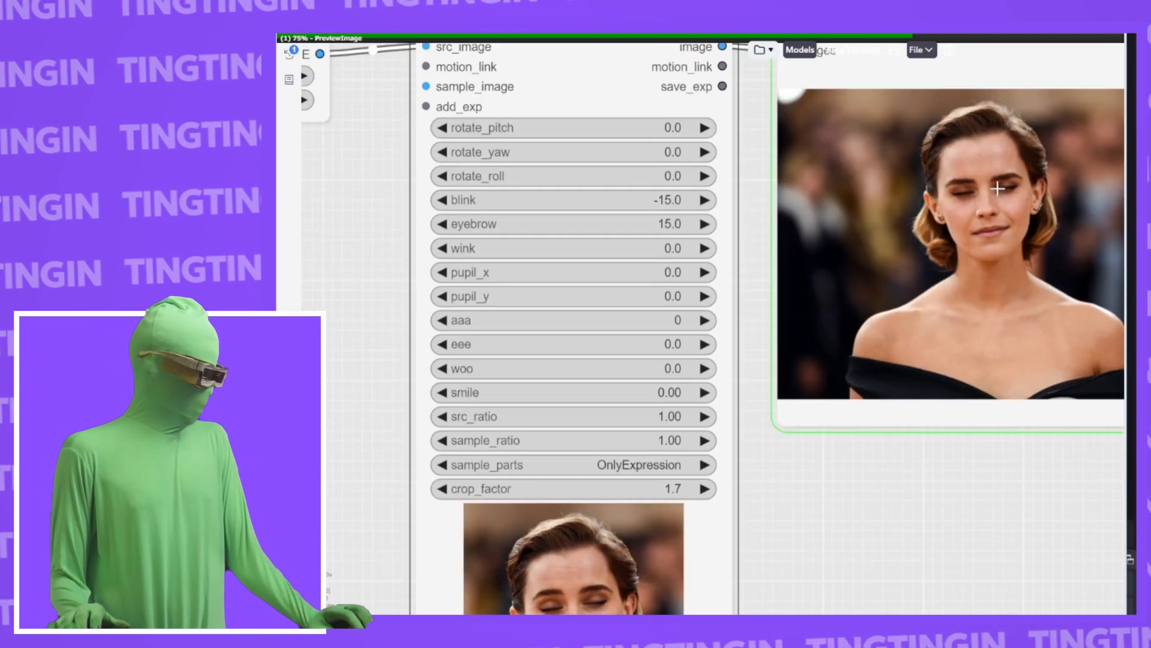
pyautogui.moveTo(658, 224); pyautogui.dragTo(646, 223)
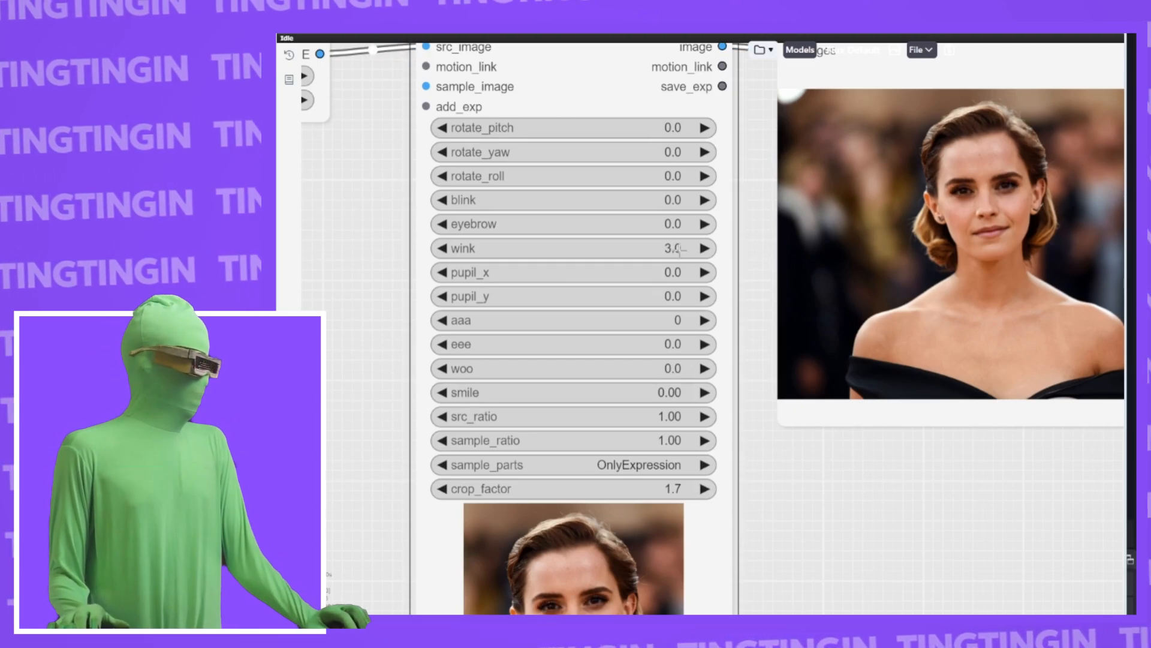
# Step: Set the Expression Editor's wink to 15.0 and eyebrow to 12, and inspect the face in the preview up close
pyautogui.moveTo(679, 249); pyautogui.dragTo(987, 163)
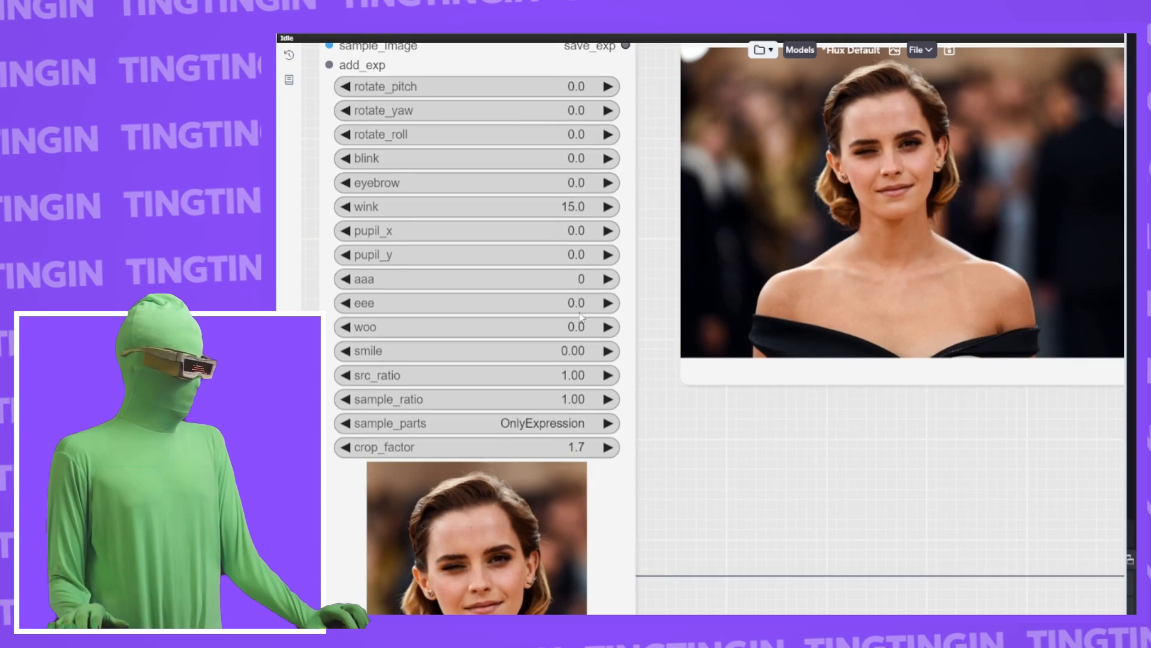
pyautogui.click(580, 183)
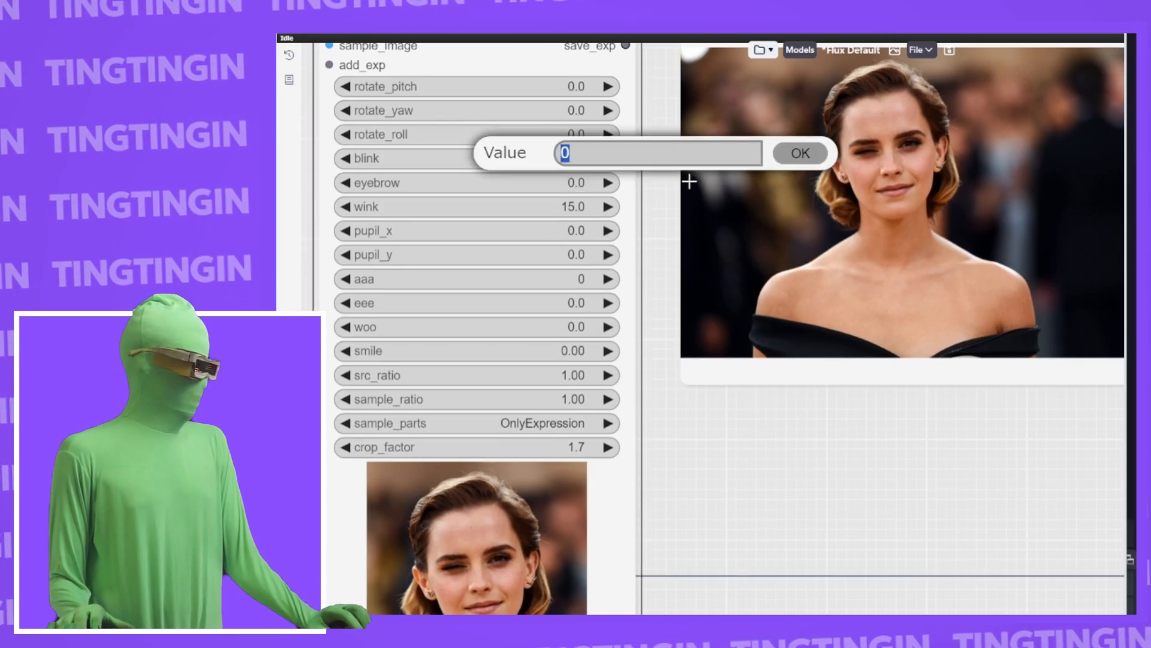
pyautogui.write('12')
pyautogui.click(814, 161)
pyautogui.scroll(5, 787, 122)
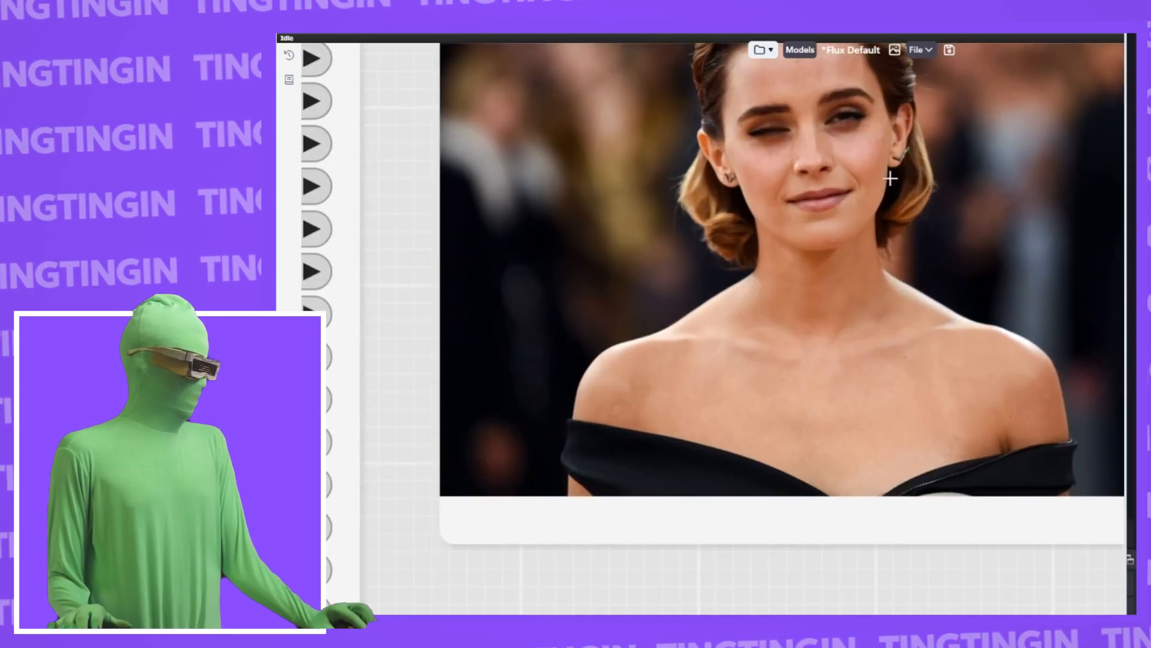
pyautogui.scroll(-5, 886, 147)
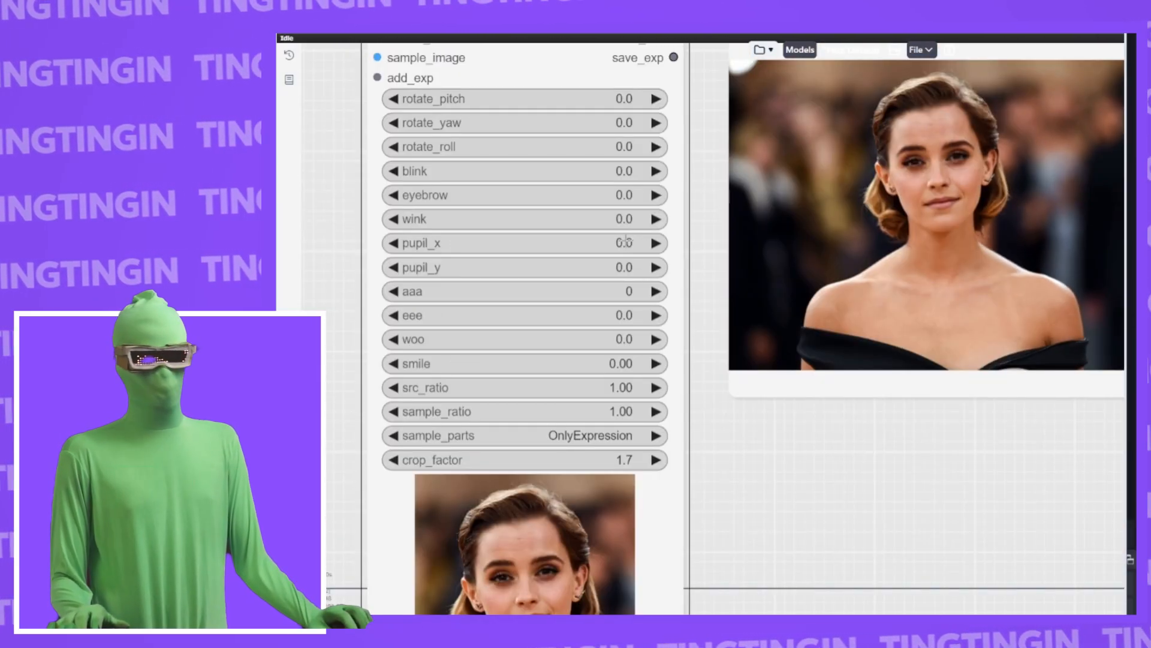
# Step: Try shifting the gaze with pupil_x at -5.0 and pupil_y at 7.0
pyautogui.moveTo(625, 241); pyautogui.dragTo(628, 241)
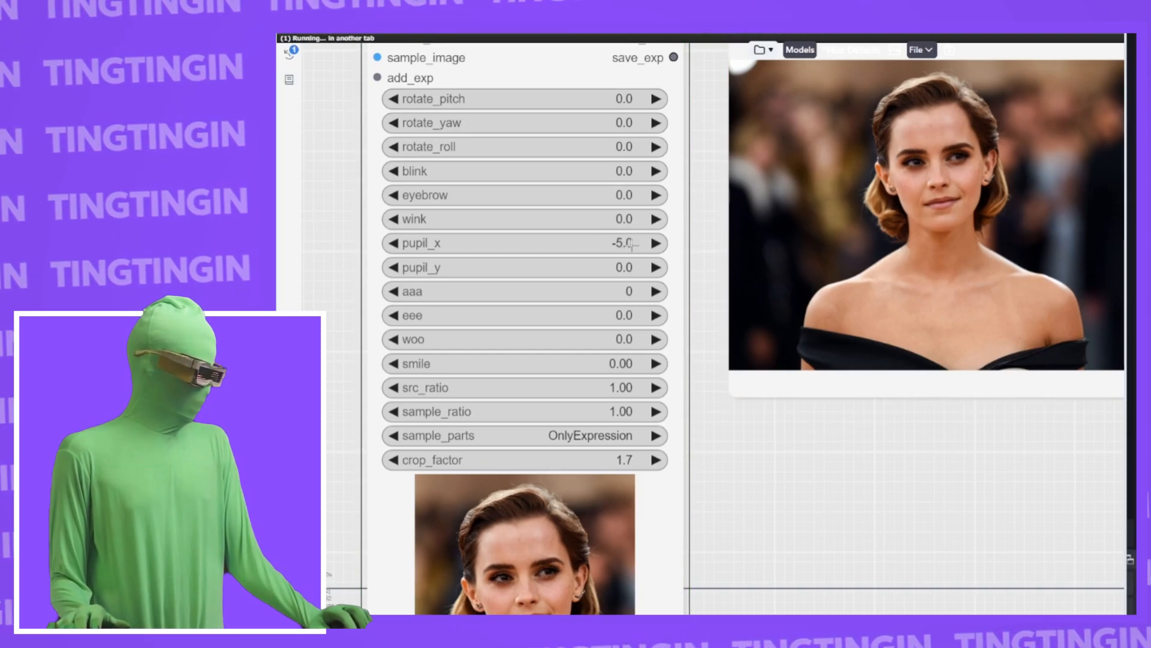
pyautogui.moveTo(631, 242); pyautogui.dragTo(636, 243)
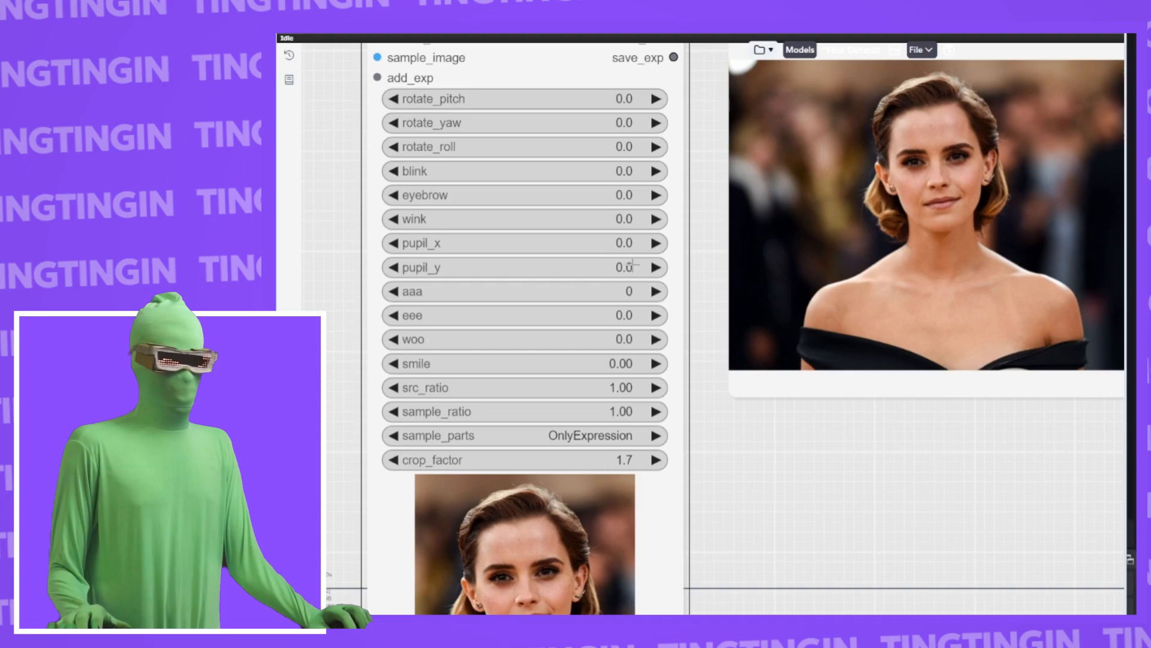
pyautogui.moveTo(630, 263); pyautogui.dragTo(634, 264)
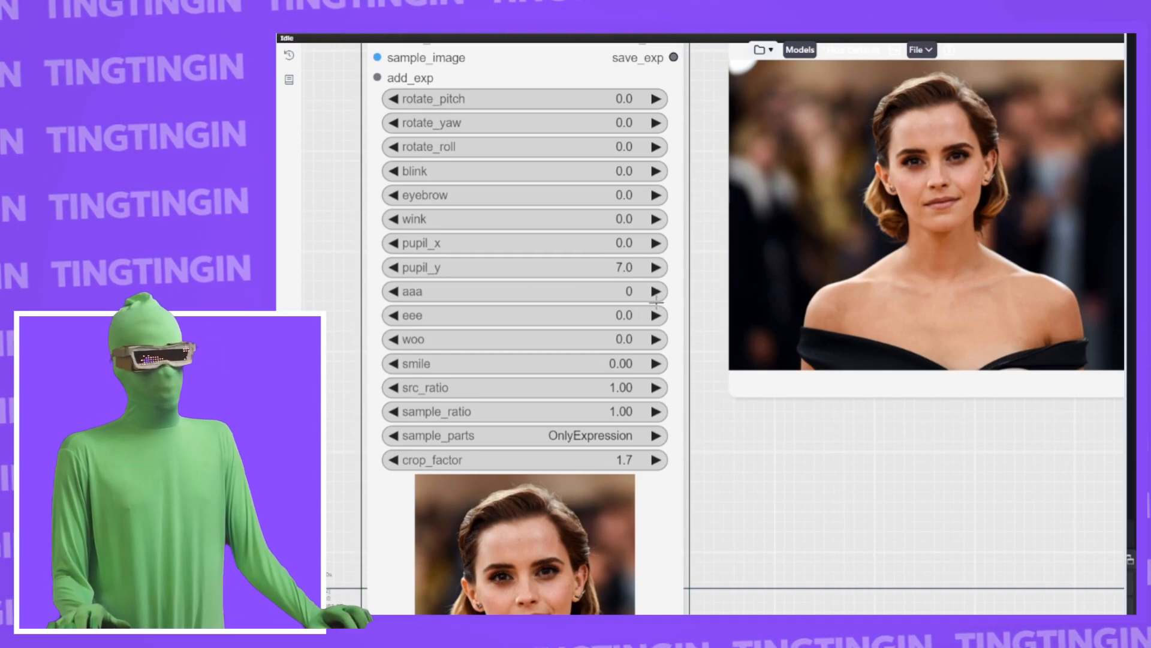
pyautogui.moveTo(621, 265); pyautogui.dragTo(625, 263)
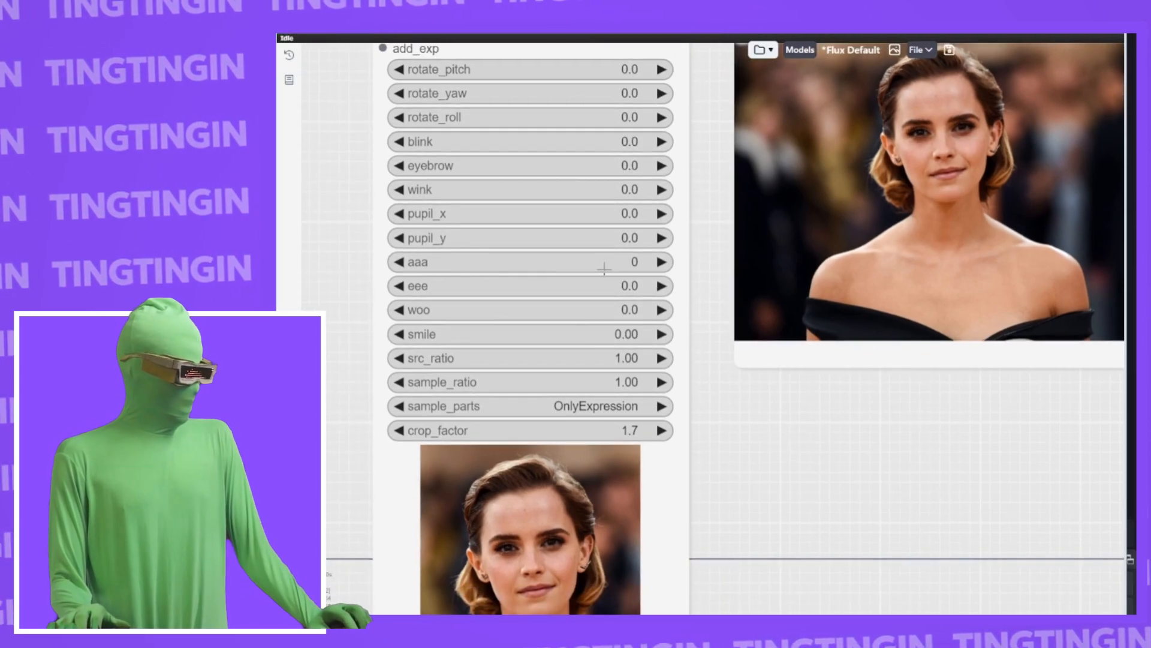
# Step: Try the mouth parameters aaa, eee and woo one at a time, with eee and woo at 15.0, resetting each to 0
pyautogui.moveTo(617, 267); pyautogui.dragTo(644, 262)
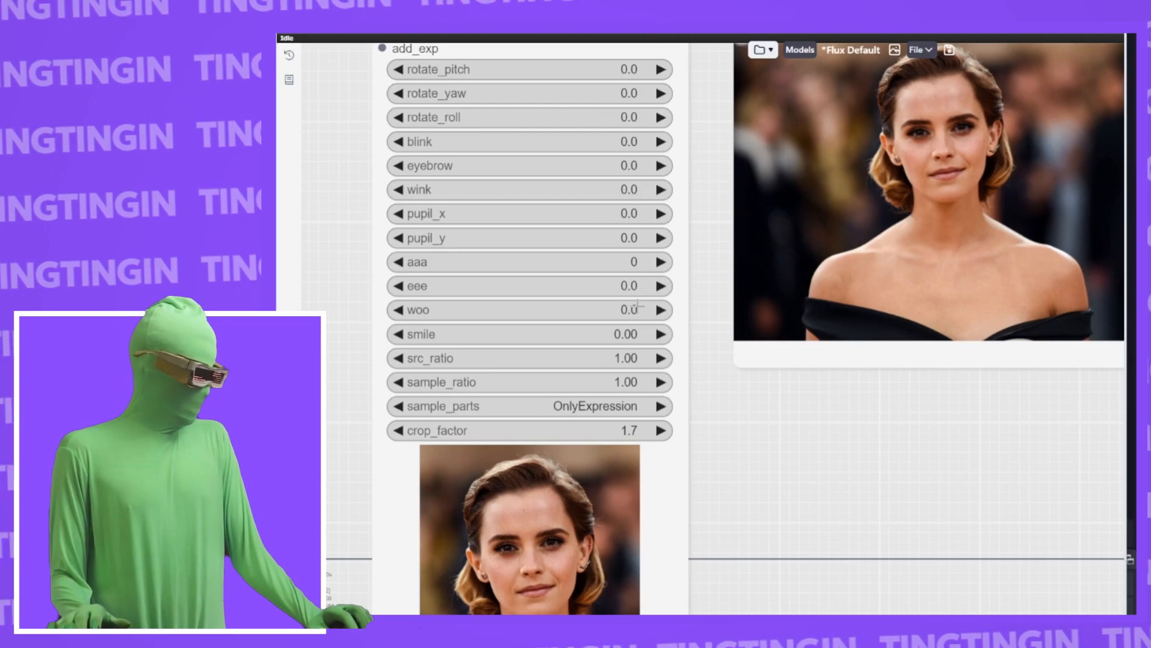
pyautogui.moveTo(633, 297); pyautogui.dragTo(644, 297)
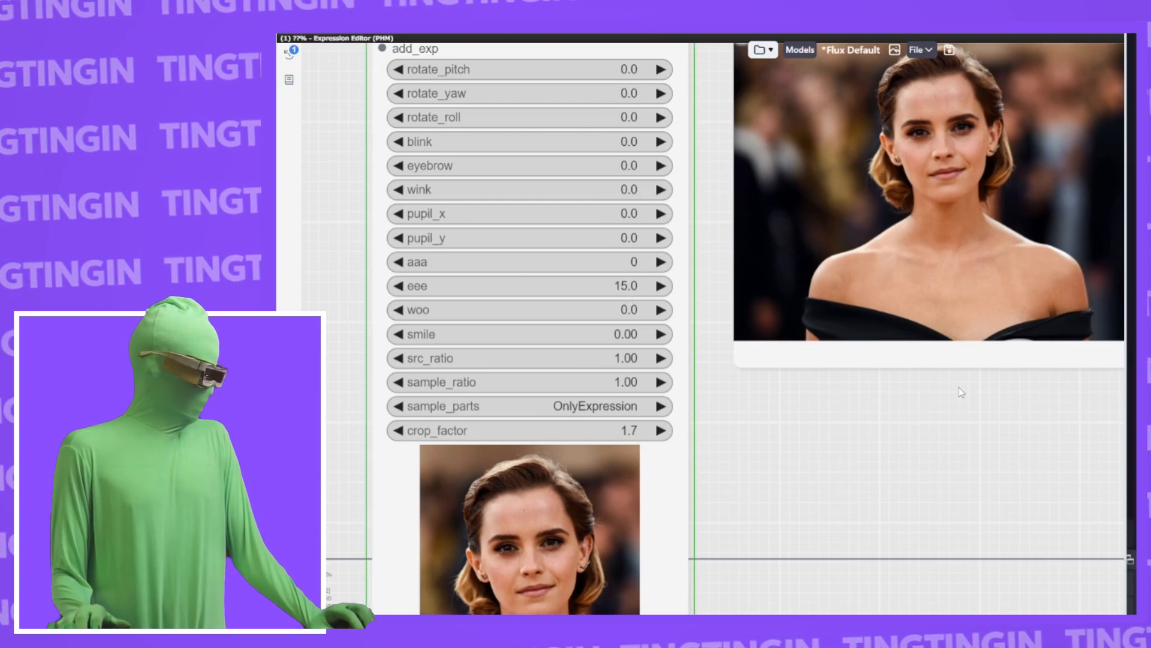
pyautogui.click(629, 291)
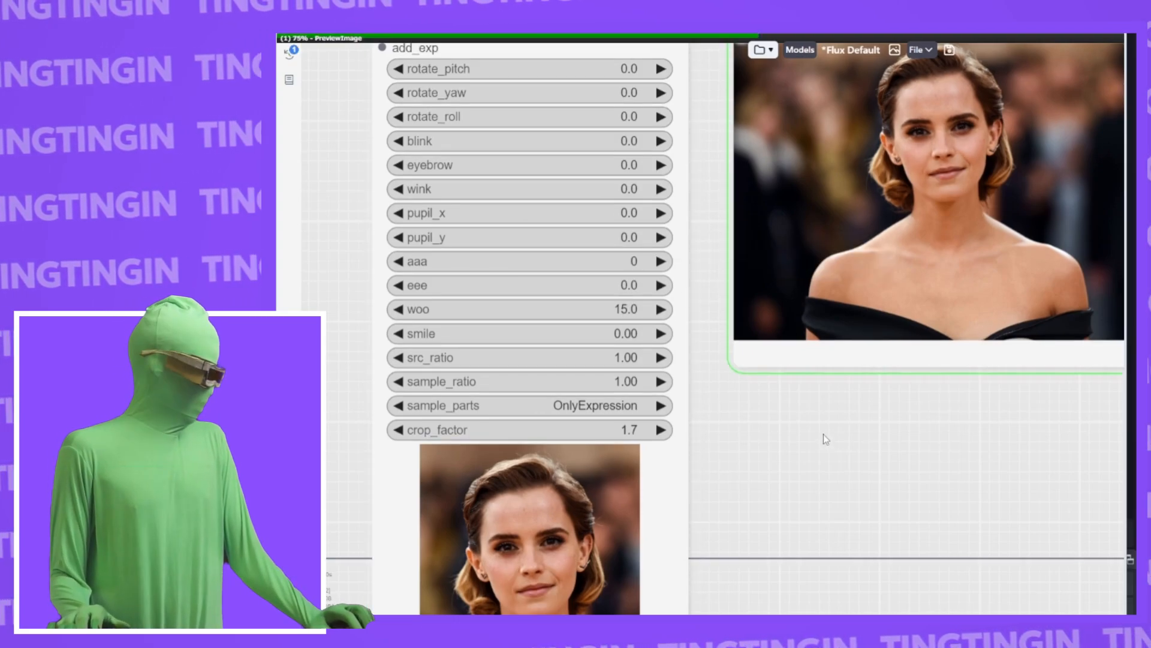
pyautogui.click(627, 308)
pyautogui.write('0')
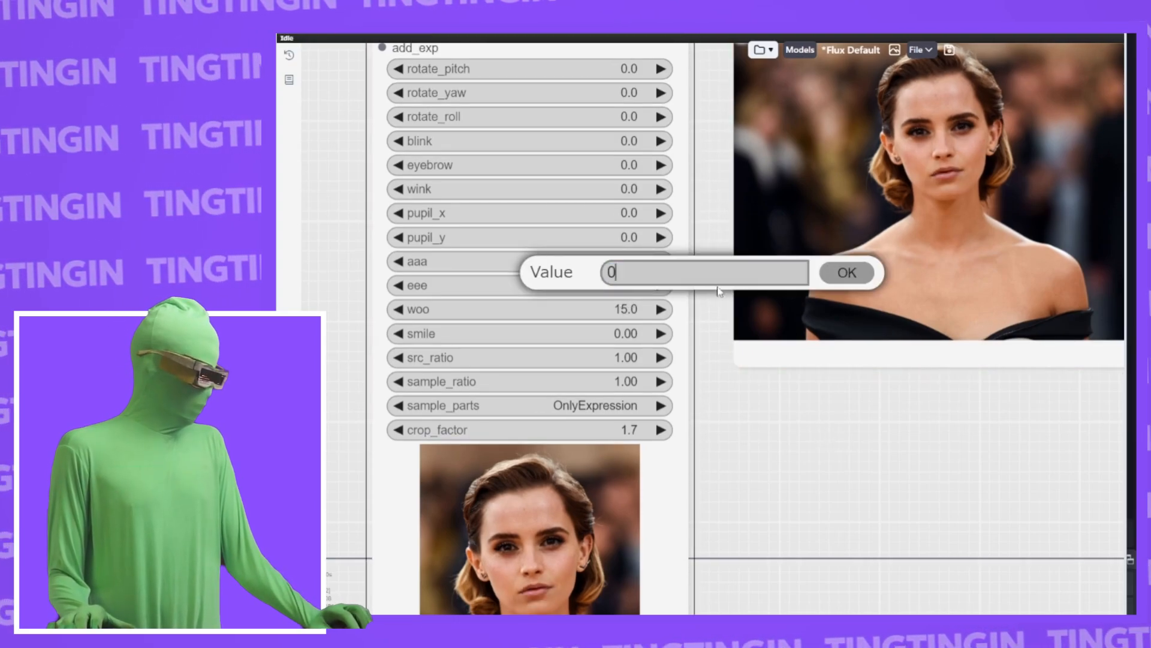
pyautogui.click(843, 273)
# Step: Try a pursed mouth with aaa at -30 and eee at -20.0
pyautogui.moveTo(611, 261); pyautogui.dragTo(501, 260)
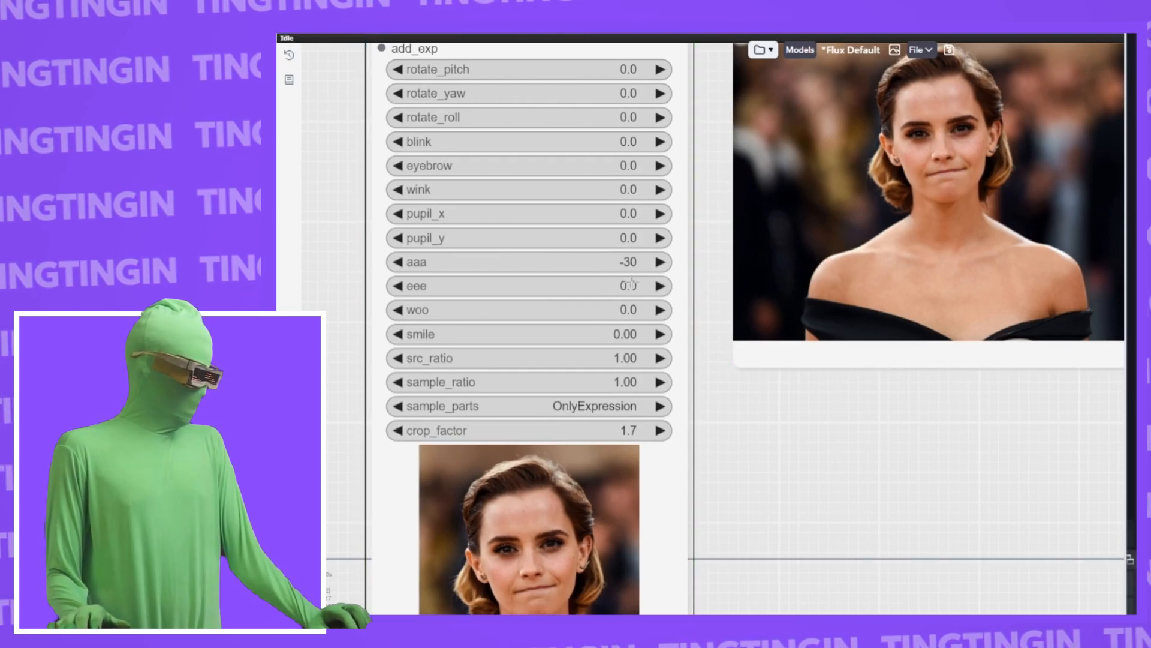
pyautogui.moveTo(630, 285); pyautogui.dragTo(605, 279)
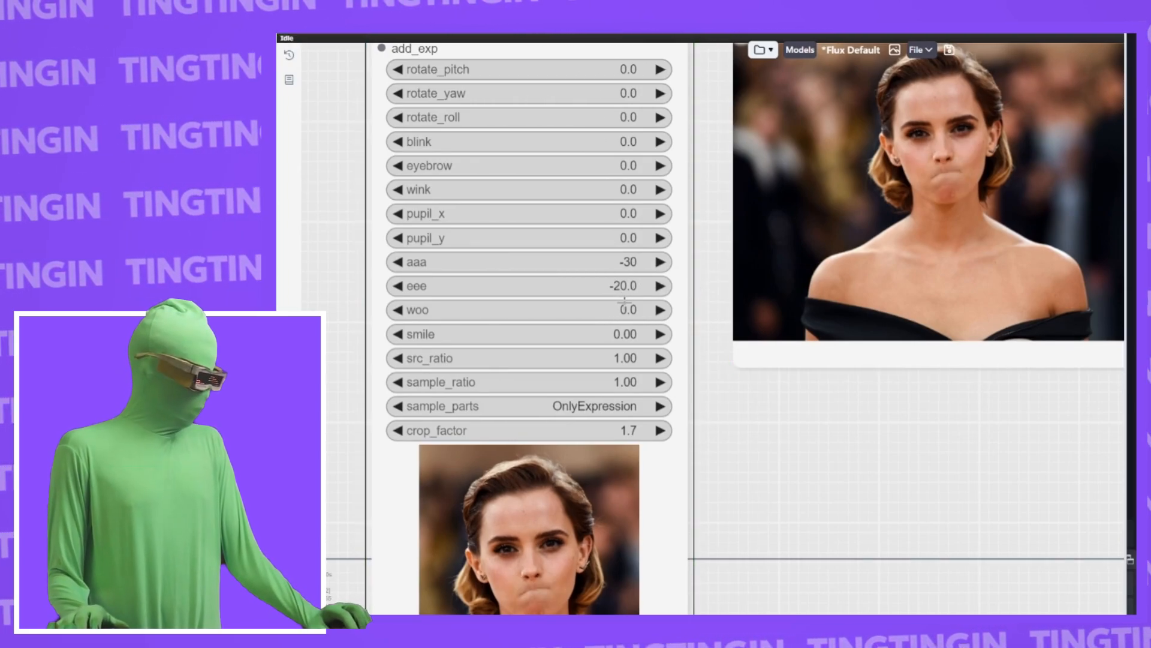
pyautogui.click(623, 291)
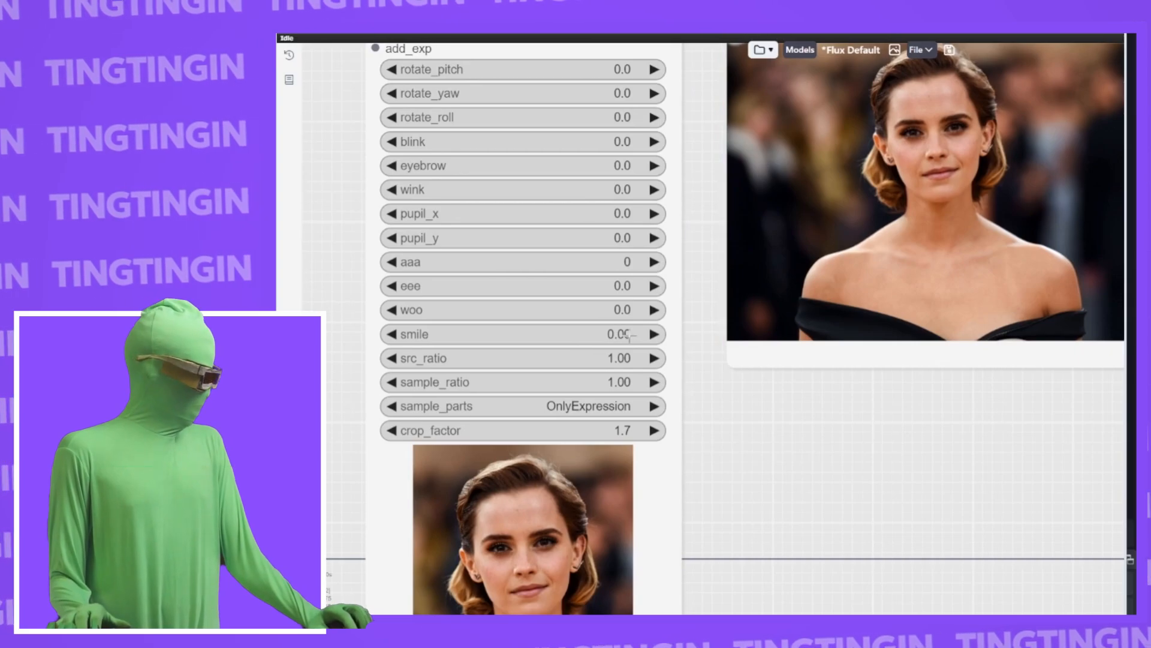
# Step: Raise the Expression Editor's smile to 1.22
pyautogui.click(630, 335)
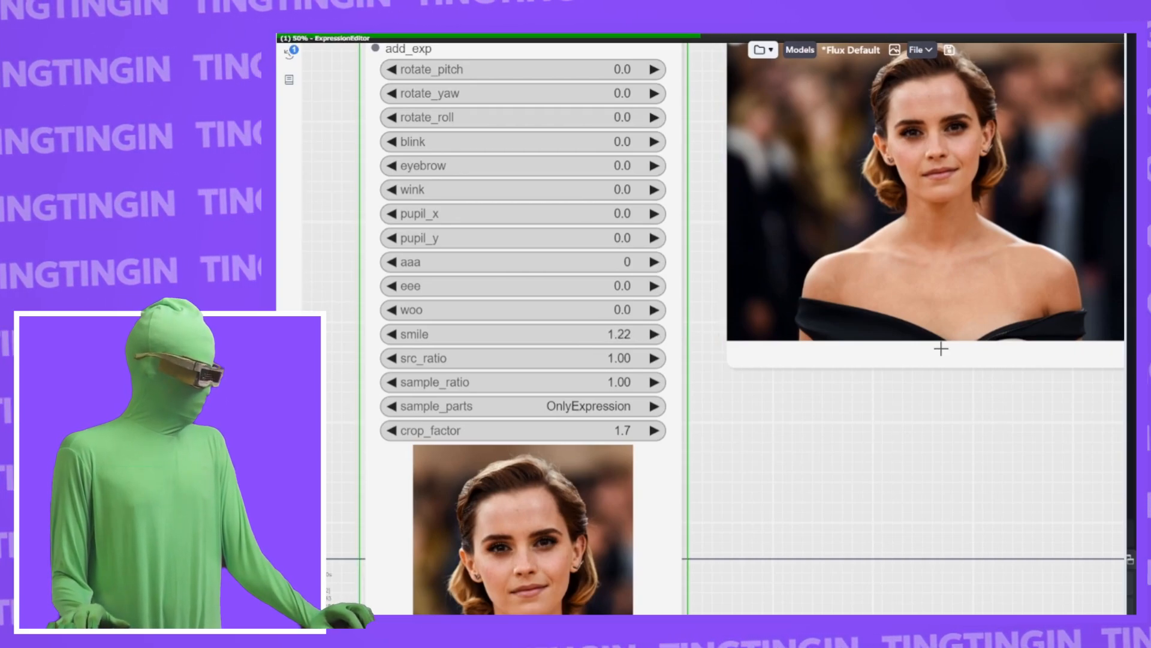
pyautogui.moveTo(797, 437); pyautogui.dragTo(837, 359)
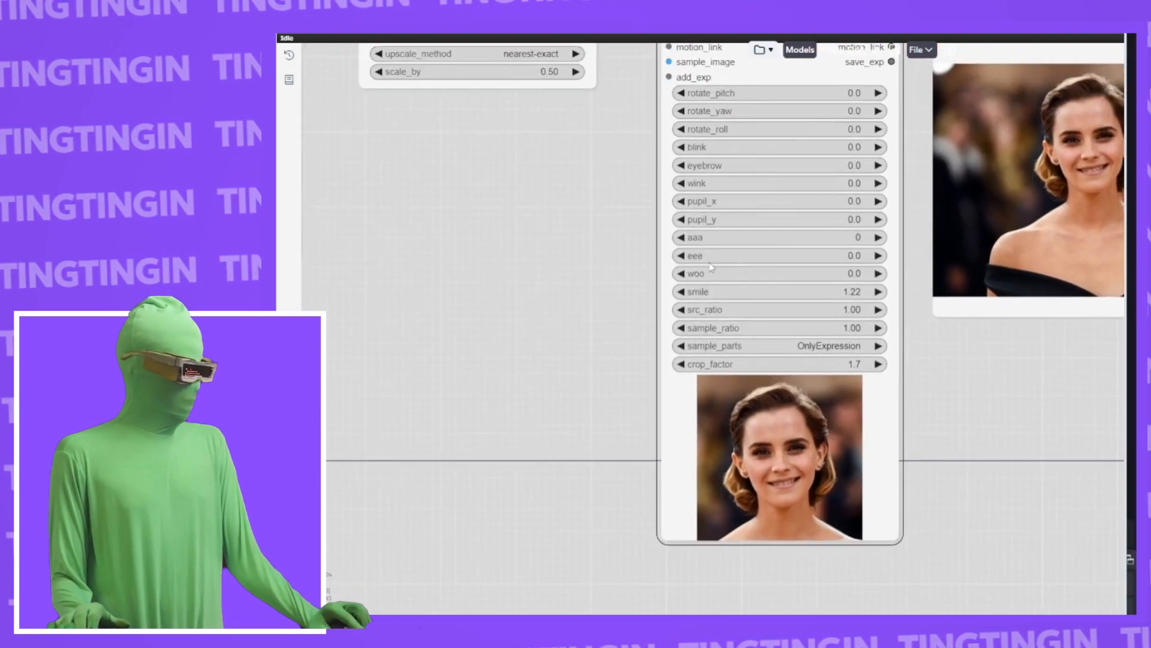
# Step: Add a second Load Image node below Upscale Image By and connect its image output to the Expression Editor's sample_image
pyautogui.moveTo(713, 218); pyautogui.dragTo(743, 223)
pyautogui.moveTo(982, 94); pyautogui.dragTo(747, 119)
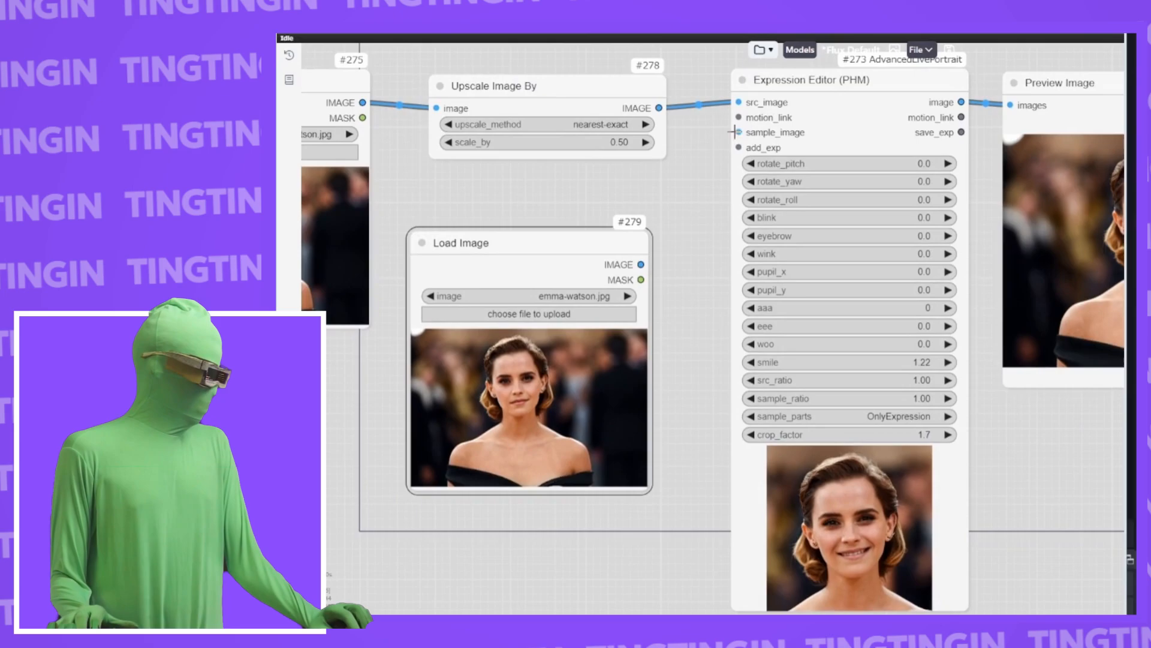
pyautogui.moveTo(641, 264); pyautogui.dragTo(740, 133)
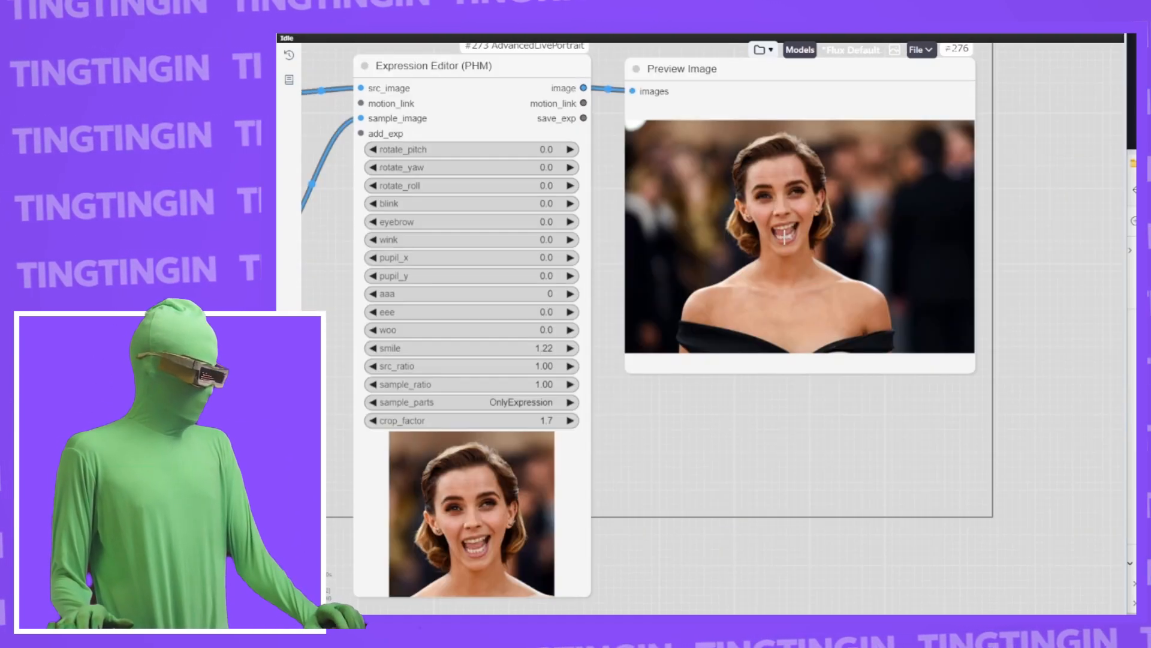
# Step: Exaggerate the sampled expression by setting the Expression Editor's aaa to 78 and woo to -20.0
pyautogui.scroll(8, 840, 120)
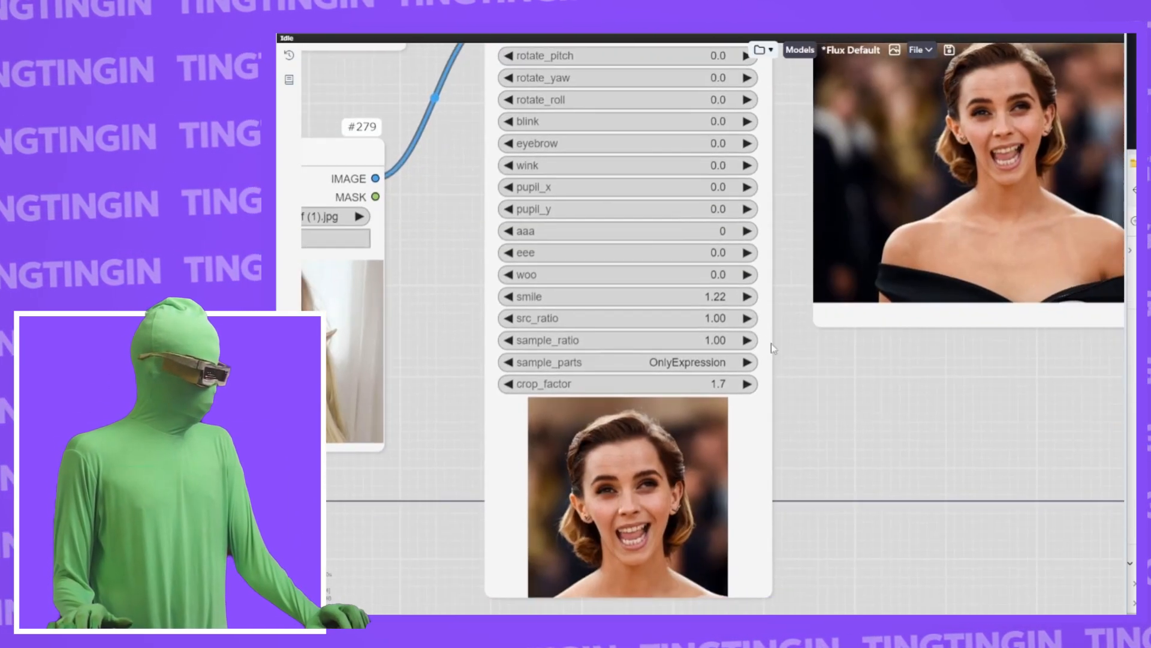
pyautogui.scroll(3, 668, 180)
pyautogui.moveTo(812, 293); pyautogui.dragTo(681, 403)
pyautogui.click(591, 351)
pyautogui.write('78')
pyautogui.press('Return')
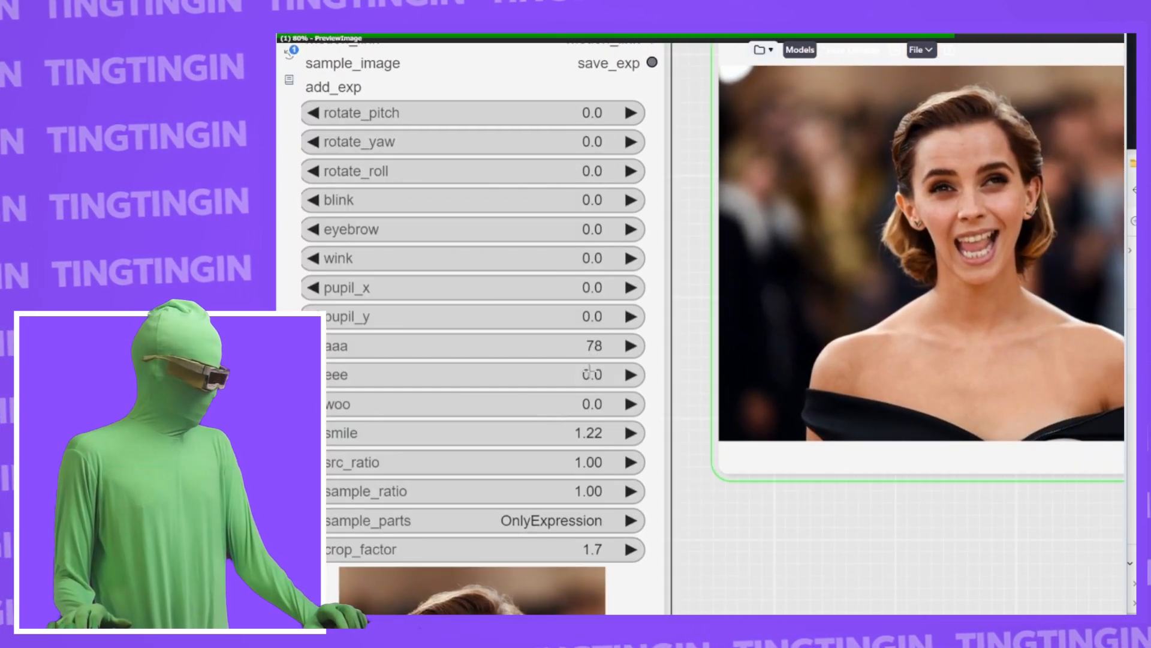
pyautogui.moveTo(589, 370); pyautogui.dragTo(543, 374)
pyautogui.moveTo(594, 404); pyautogui.dragTo(619, 401)
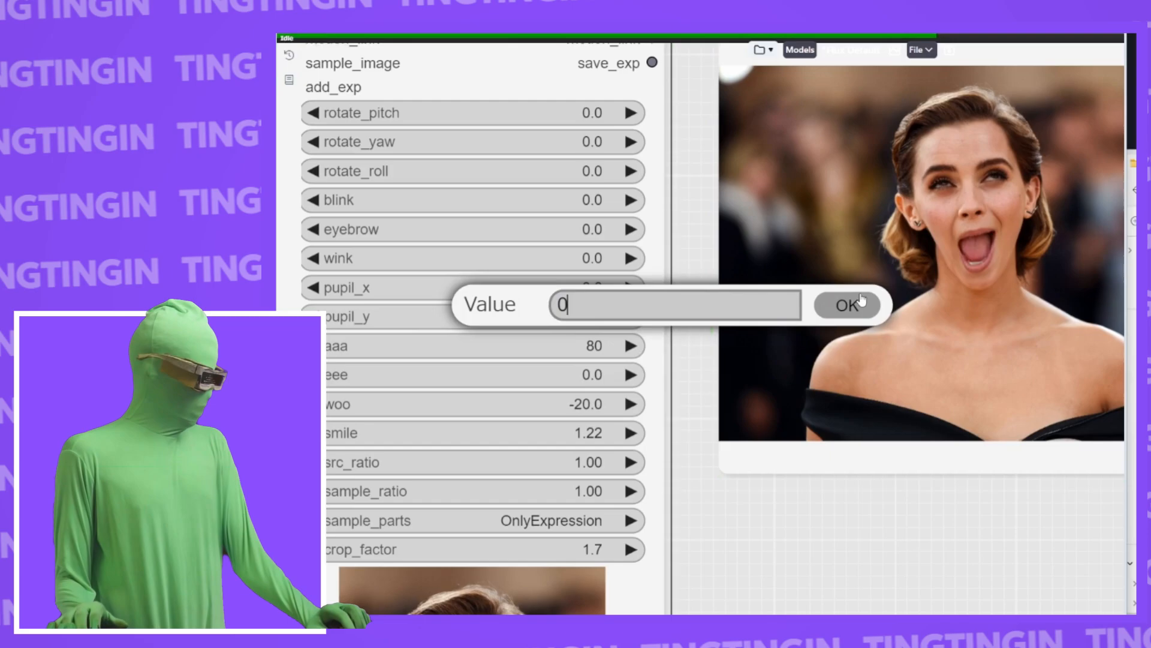
# Step: Reset the Expression Editor's aaa and woo to 0
pyautogui.click(856, 304)
pyautogui.click(575, 404)
pyautogui.write('0')
pyautogui.click(828, 362)
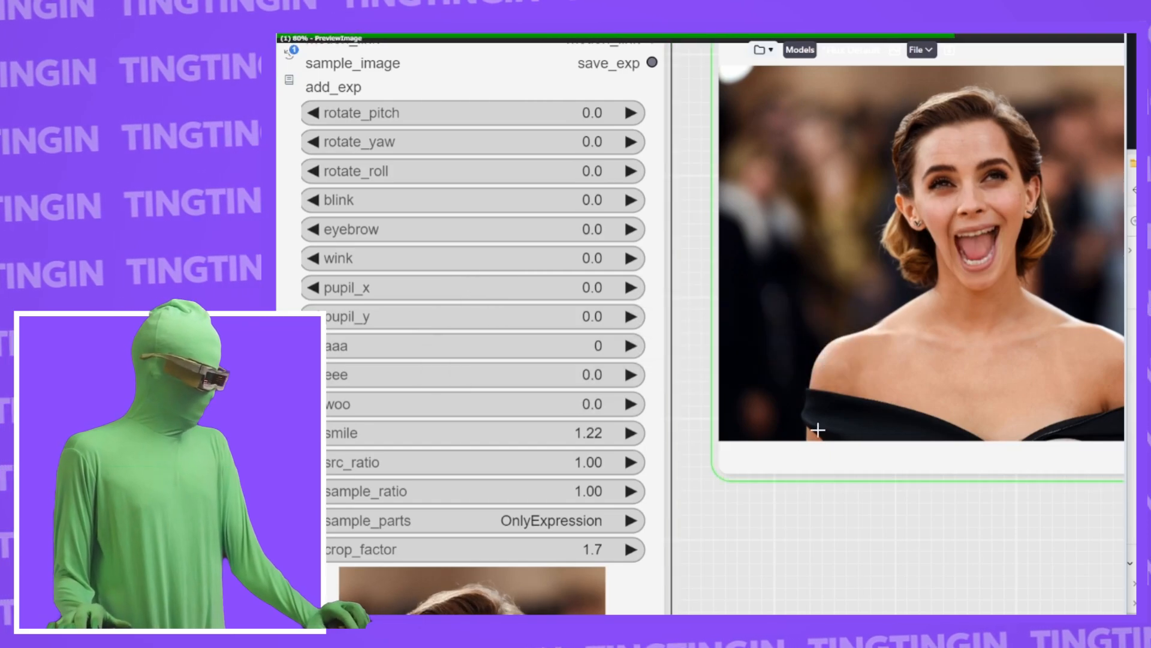
# Step: Compare the edited preview's face with the second Load Image's sample portrait and inspect the transferred expression up close
pyautogui.scroll(-5, 817, 430)
pyautogui.moveTo(338, 441); pyautogui.dragTo(601, 319)
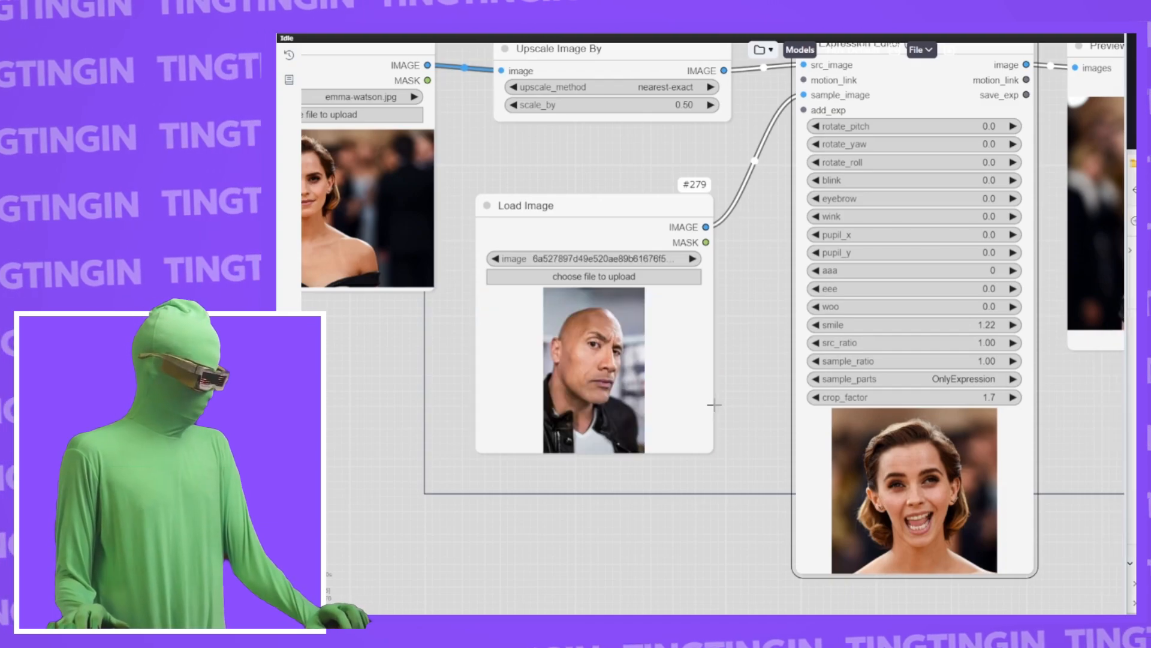
pyautogui.moveTo(960, 180); pyautogui.dragTo(471, 236)
pyautogui.scroll(5, 761, 227)
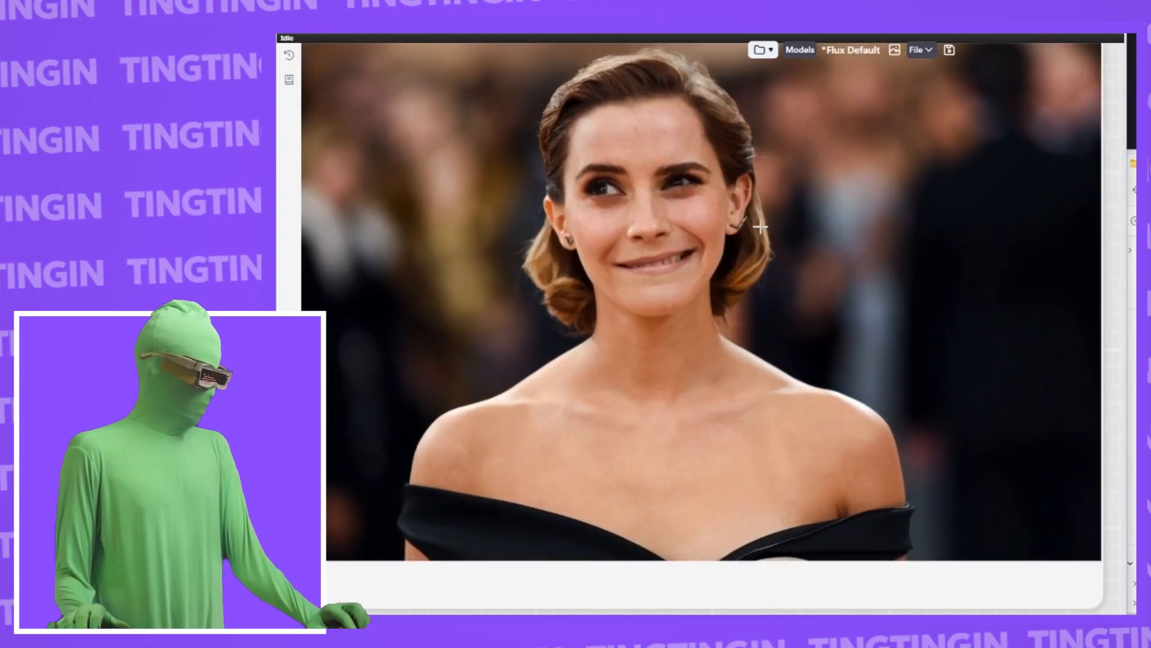
pyautogui.scroll(2, 708, 207)
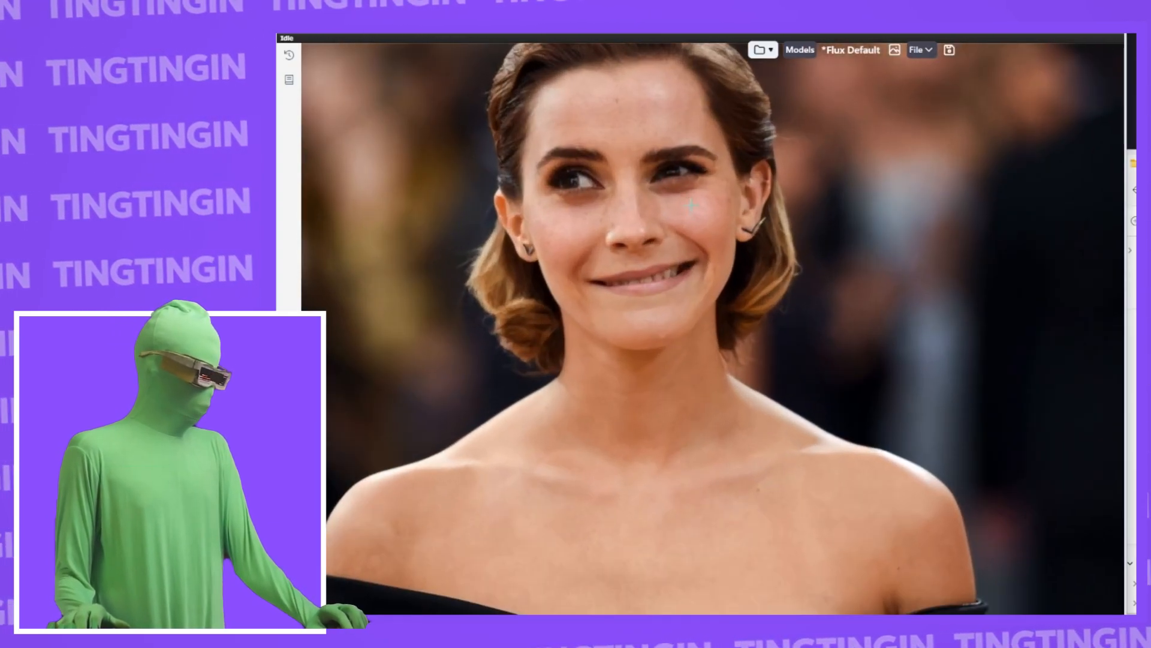
pyautogui.scroll(-2, 666, 196)
pyautogui.scroll(-1, 696, 276)
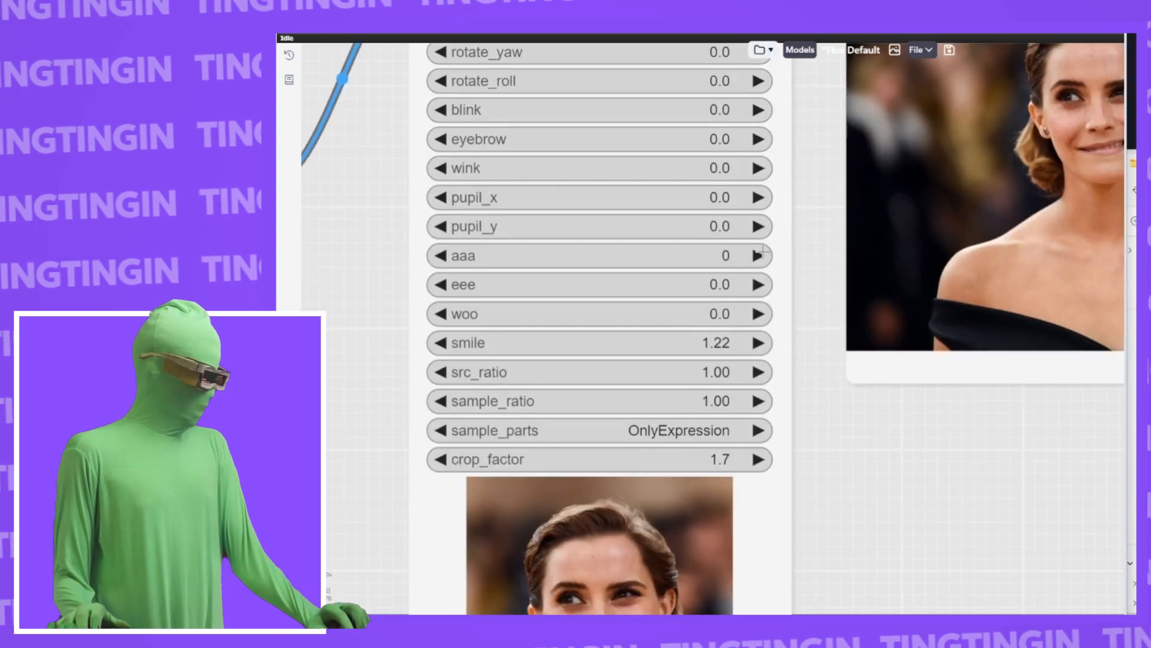
pyautogui.moveTo(850, 422); pyautogui.dragTo(729, 456)
pyautogui.scroll(-2, 723, 360)
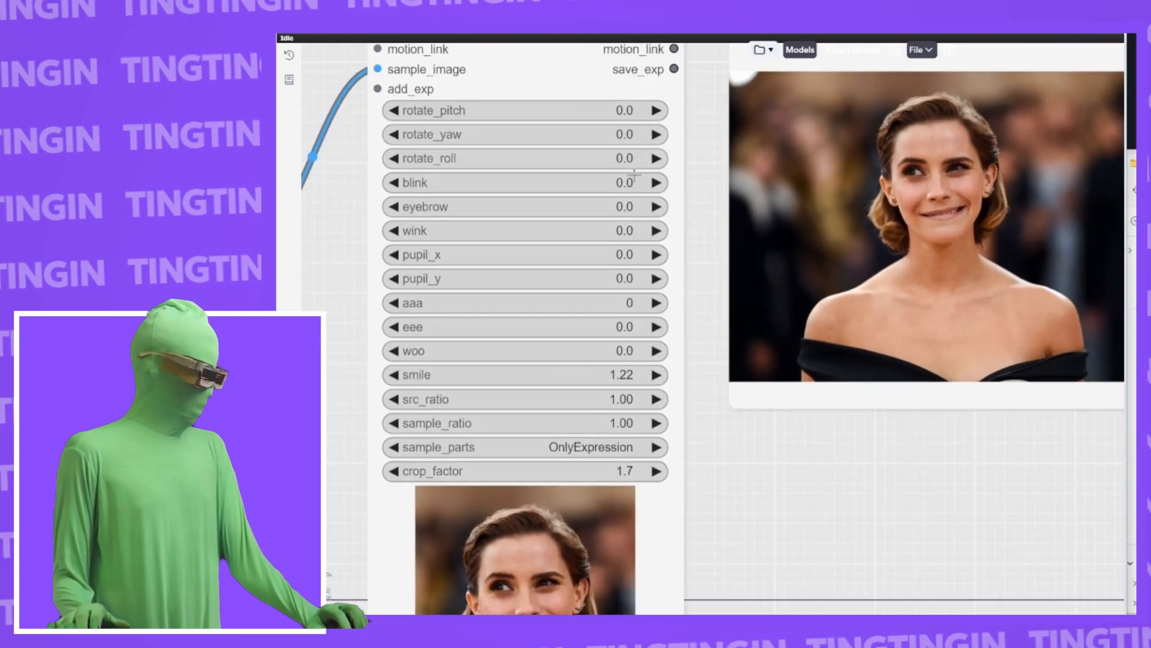
# Step: Set the Expression Editor's sample_ratio to 0.50 to weaken the sampled expression
pyautogui.moveTo(806, 487); pyautogui.dragTo(821, 348)
pyautogui.scroll(2, 643, 272)
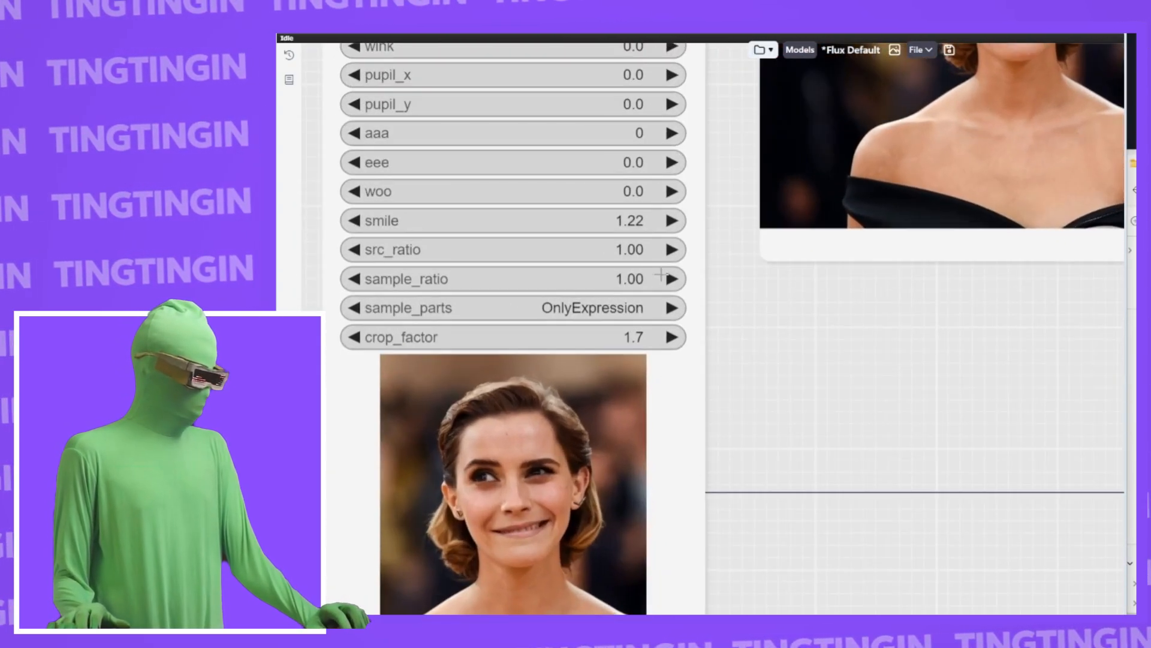
pyautogui.click(634, 278)
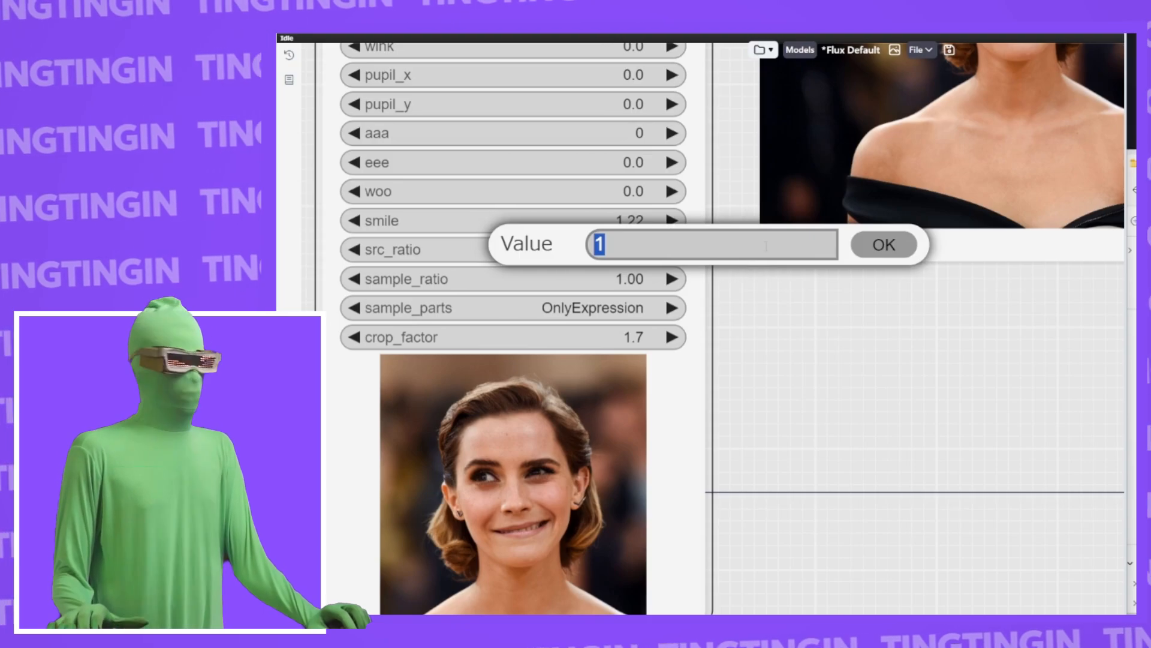
pyautogui.press('BackSpace')
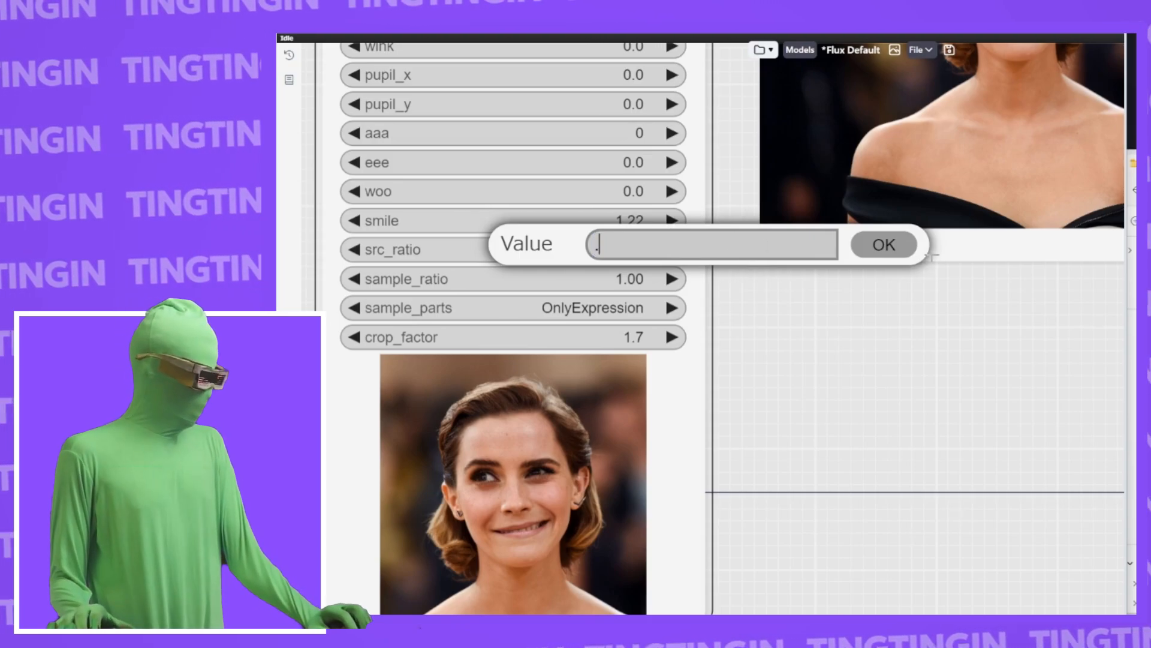
pyautogui.write('.5')
pyautogui.click(884, 246)
pyautogui.scroll(-3, 819, 387)
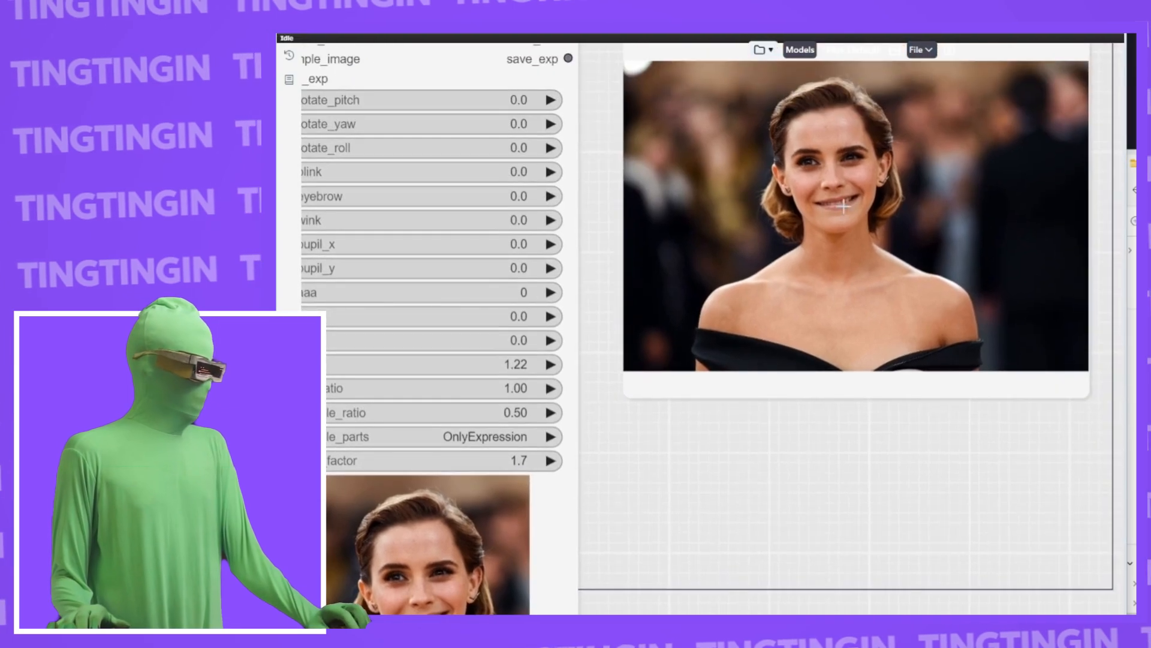
# Step: Load the blonde woman's photo into the second Load Image node as the new sample image
pyautogui.moveTo(783, 374); pyautogui.dragTo(1134, 383)
pyautogui.scroll(-2, 1134, 384)
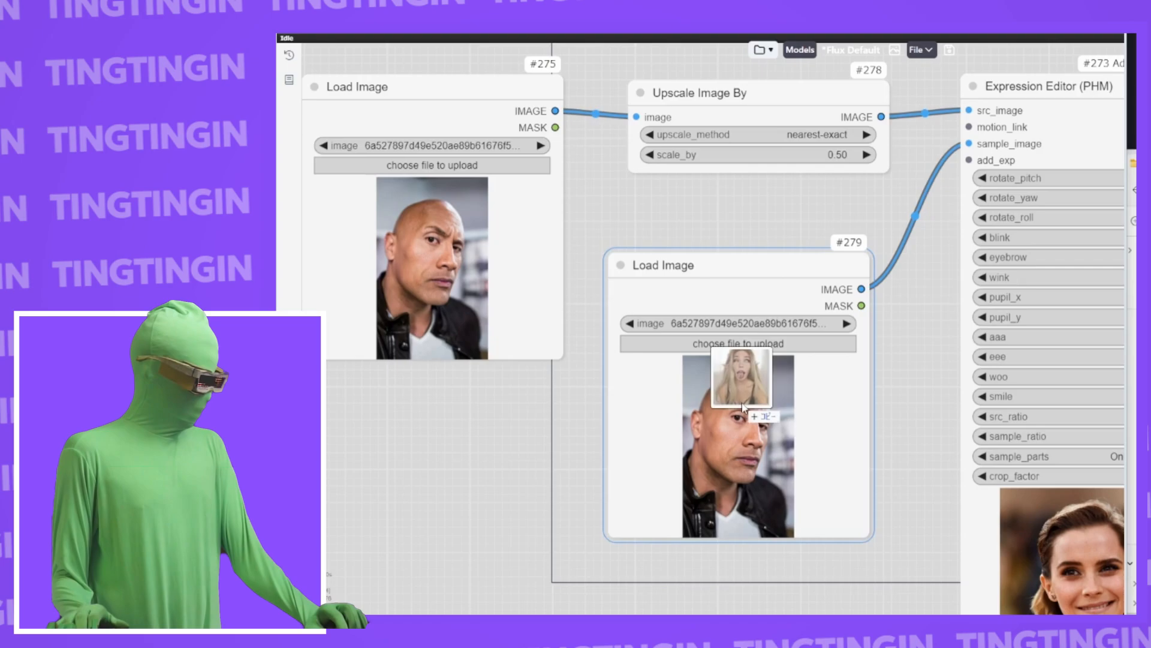
pyautogui.moveTo(743, 384); pyautogui.dragTo(769, 425)
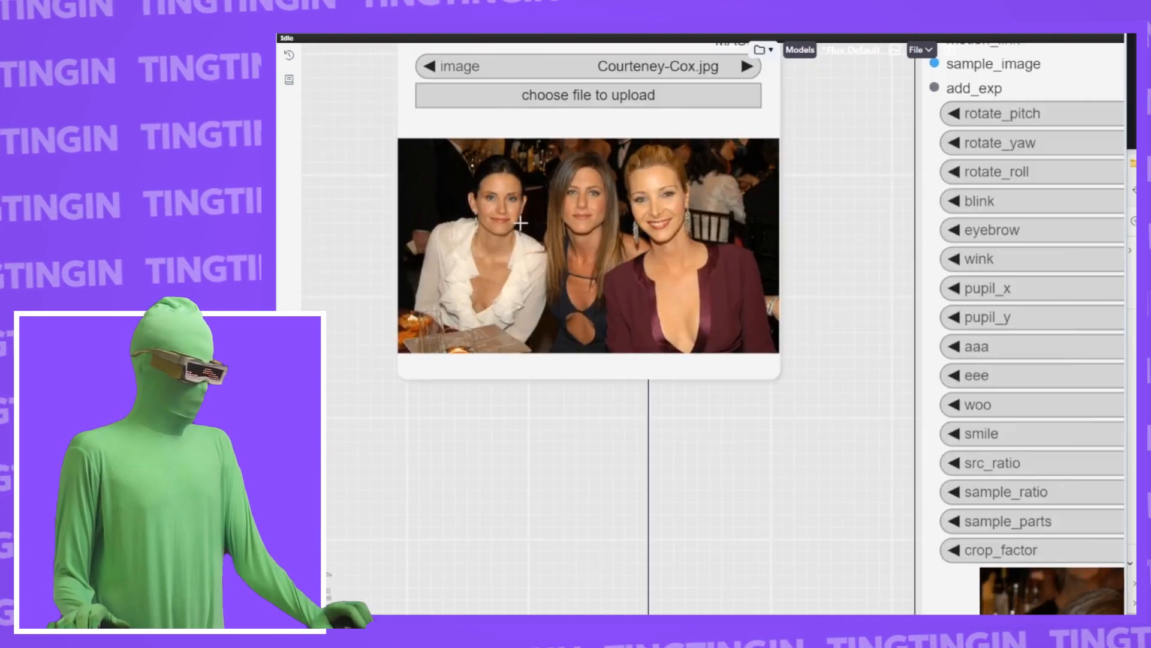
# Step: Move the Preview Image node lower and enlarge it to inspect the result for the three-person photo
pyautogui.scroll(5, 547, 250)
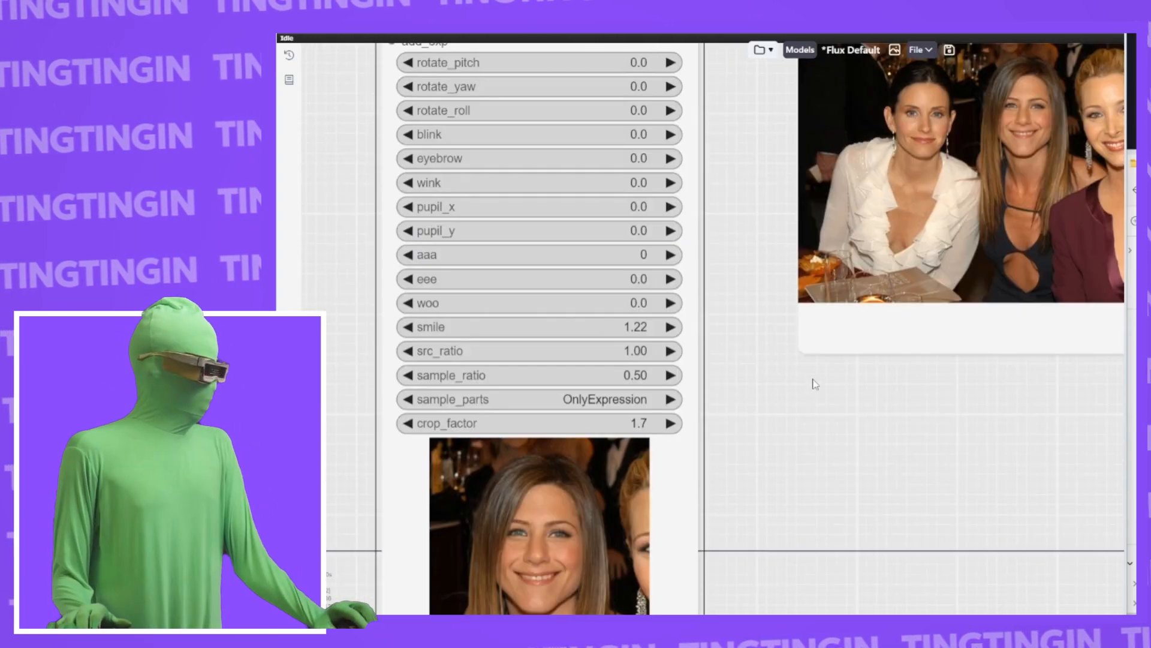
pyautogui.moveTo(812, 380); pyautogui.dragTo(944, 260)
pyautogui.scroll(-2, 944, 260)
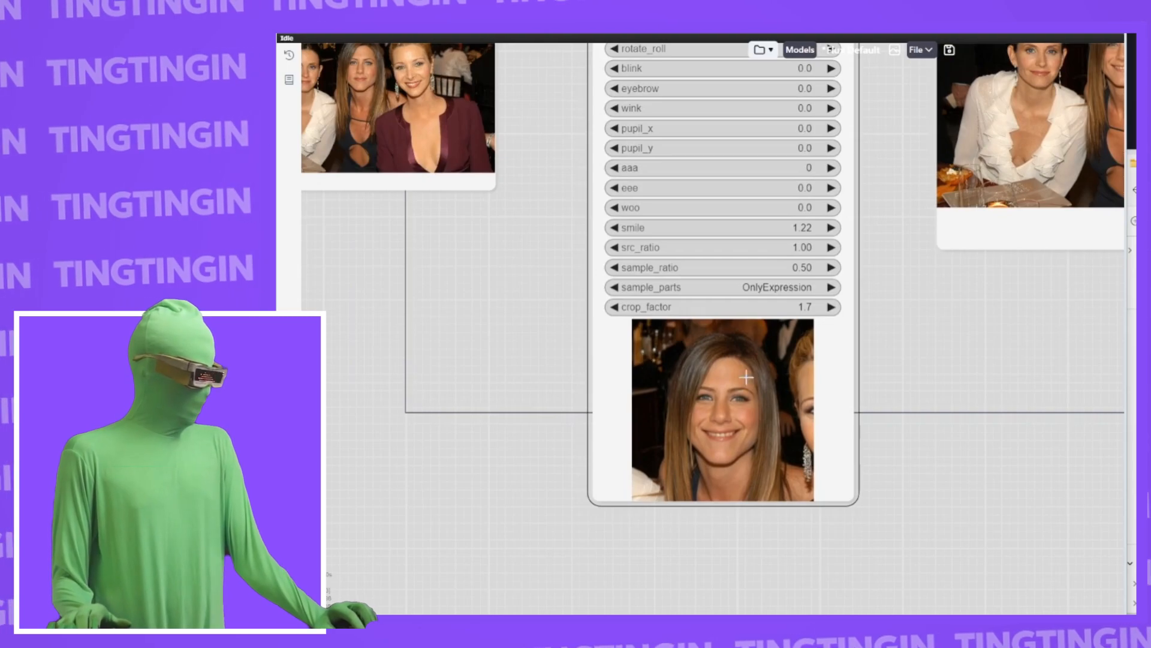
pyautogui.moveTo(992, 276); pyautogui.dragTo(734, 390)
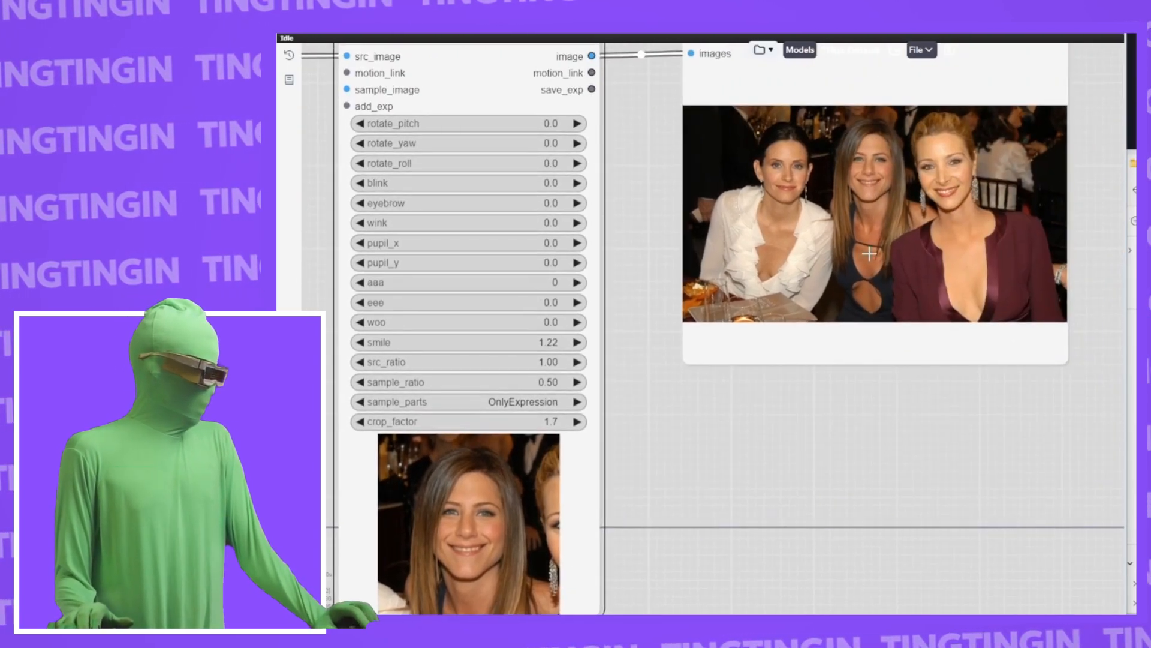
pyautogui.scroll(1, 905, 257)
pyautogui.moveTo(905, 257); pyautogui.dragTo(849, 402)
pyautogui.hotkey('ctrl', 'Return')
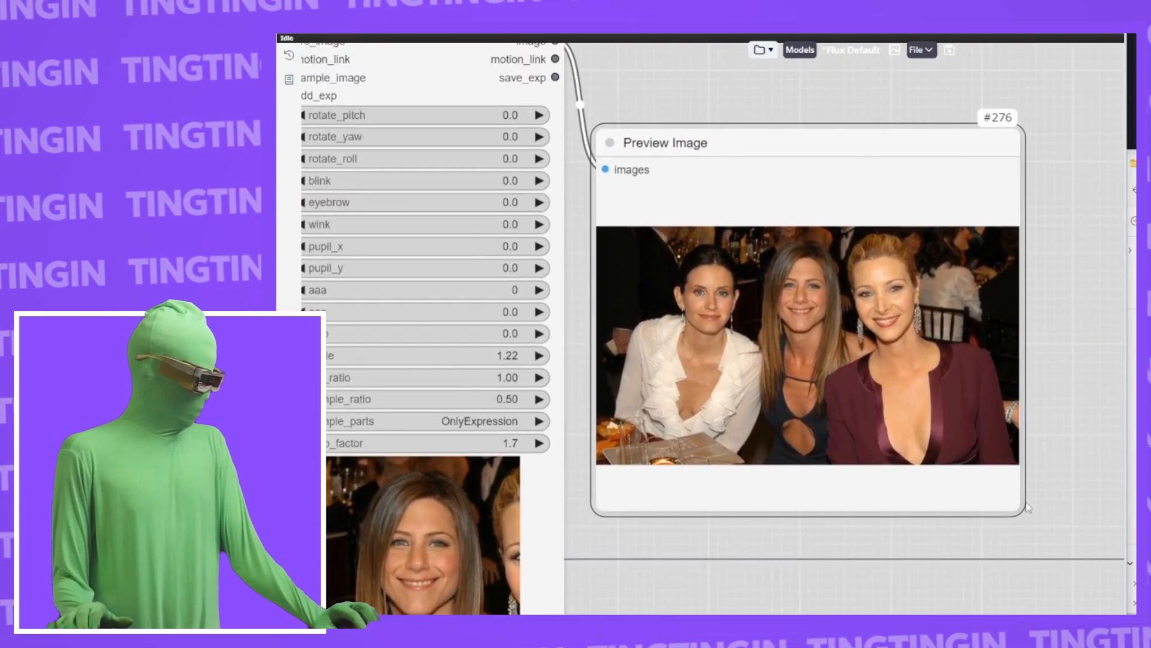
pyautogui.moveTo(1028, 507); pyautogui.dragTo(1124, 509)
pyautogui.moveTo(818, 553); pyautogui.dragTo(931, 509)
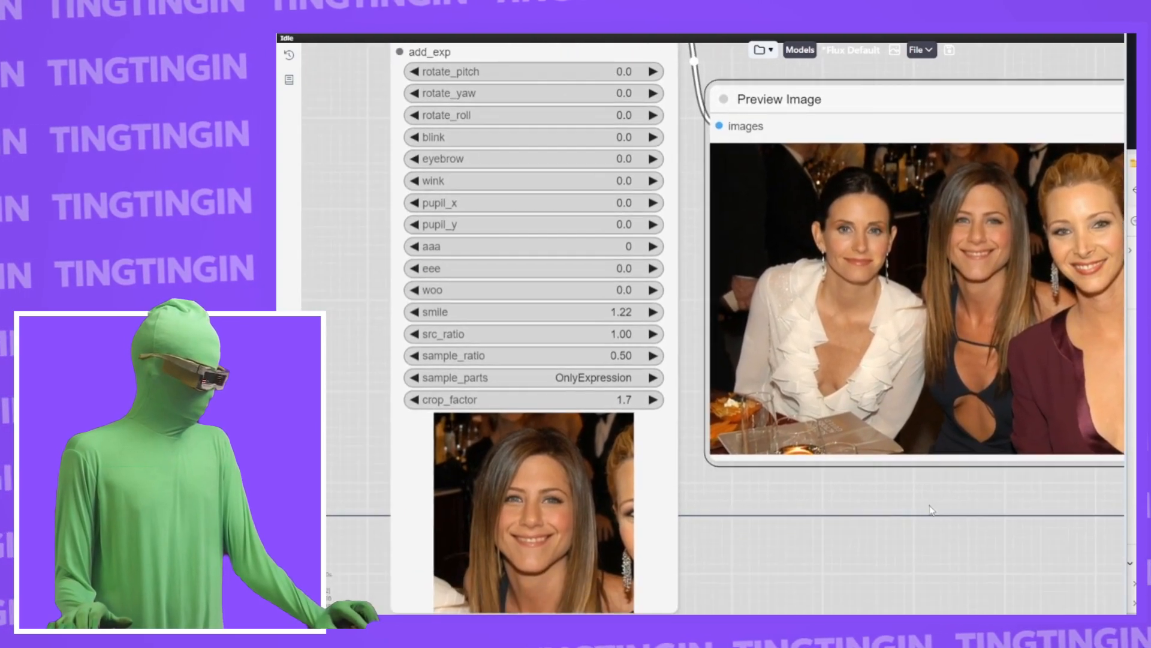
pyautogui.scroll(-1, 831, 323)
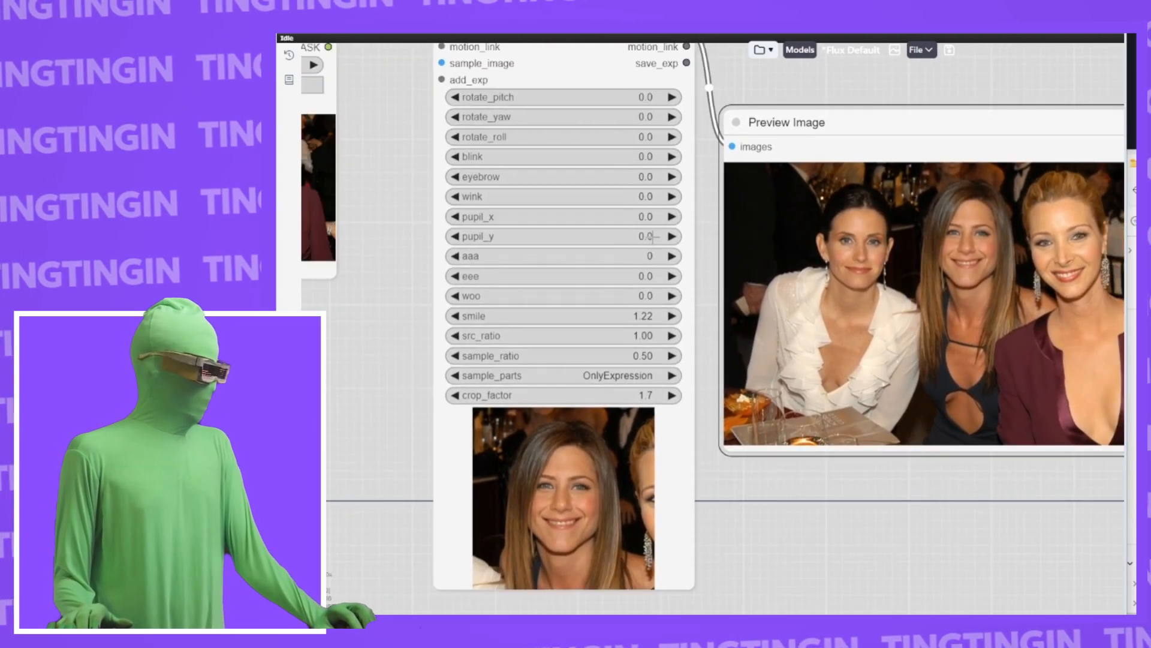
# Step: Set the Expression Editor's pupil_y to 10.0 and pupil_x to -15.0
pyautogui.moveTo(653, 236); pyautogui.dragTo(661, 234)
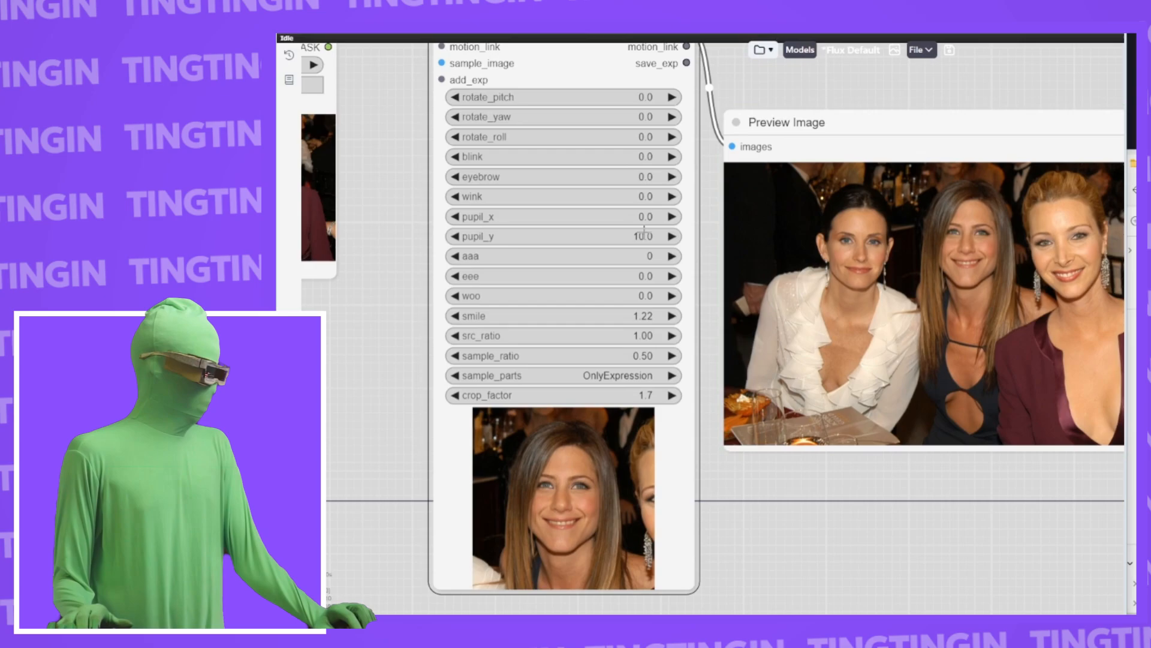
pyautogui.moveTo(635, 216); pyautogui.dragTo(637, 216)
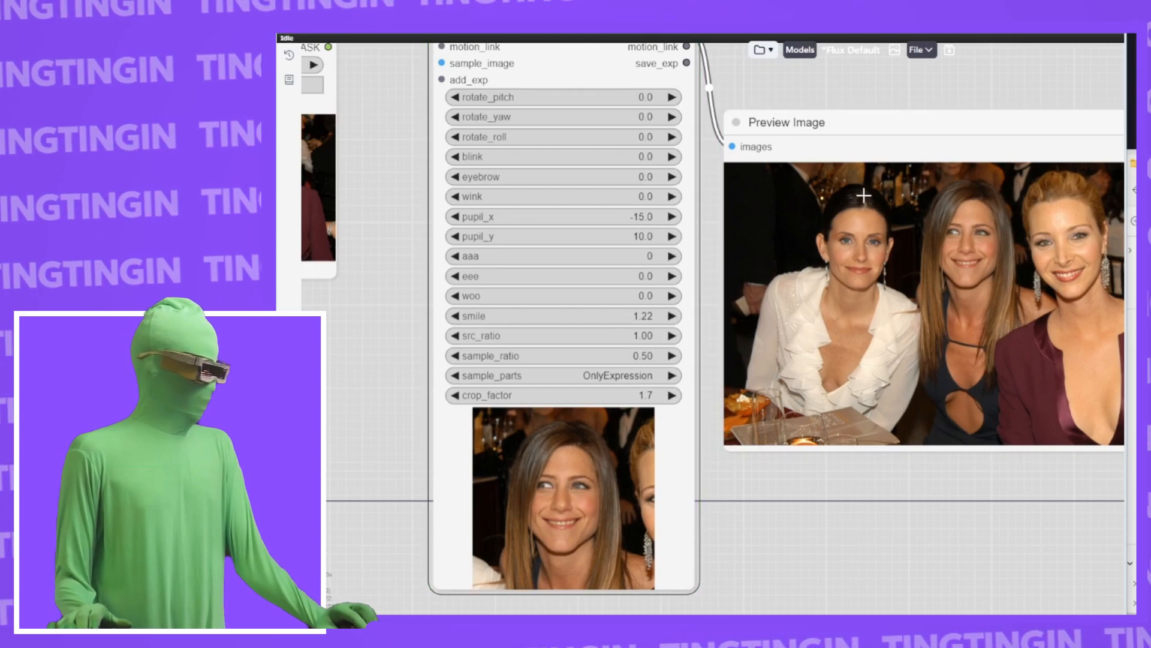
pyautogui.scroll(5, 582, 129)
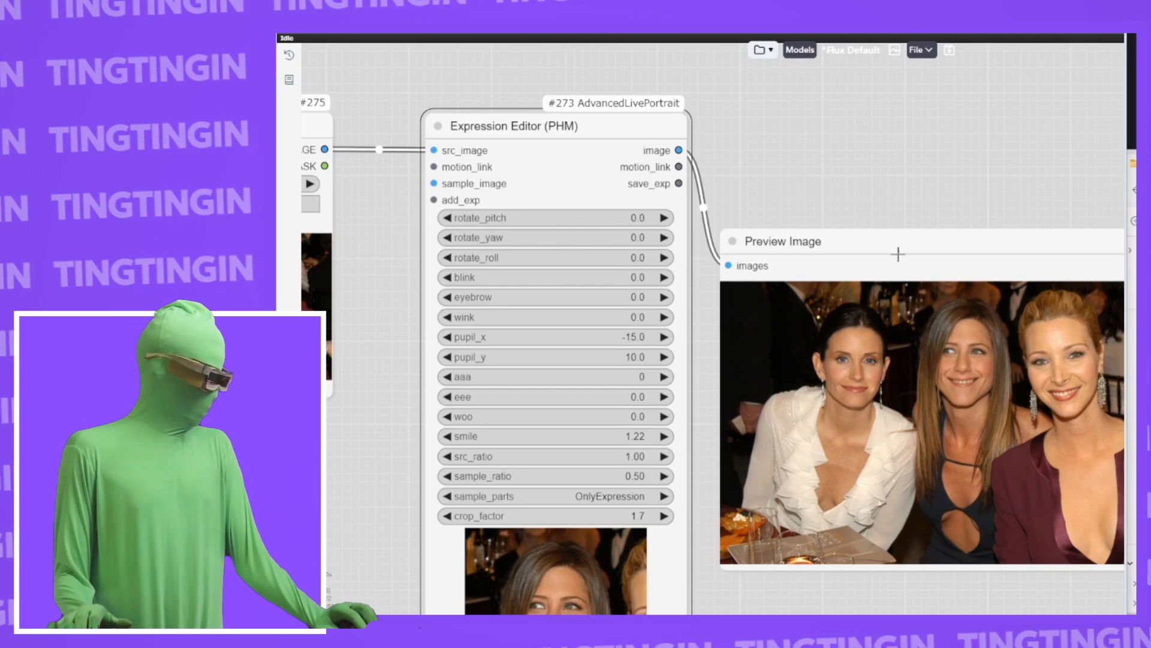
# Step: Move the Preview Image node up beside the Expression Editor and look at the Auto Queue options
pyautogui.moveTo(898, 254); pyautogui.dragTo(869, 164)
pyautogui.moveTo(599, 134); pyautogui.dragTo(573, 135)
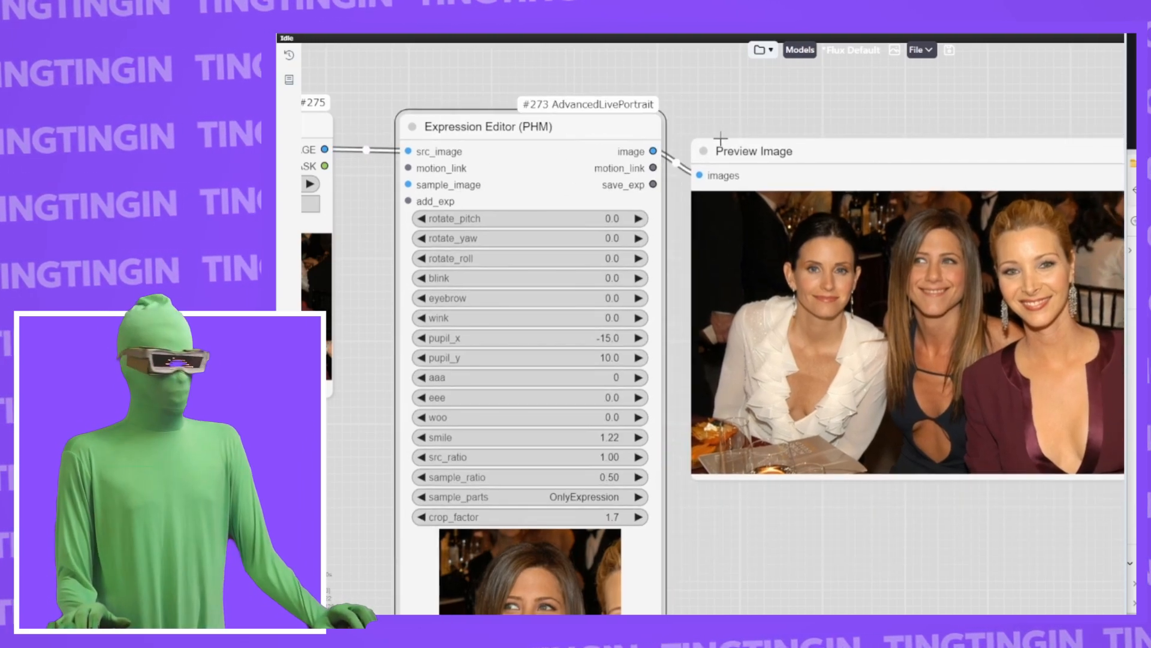
pyautogui.moveTo(737, 124); pyautogui.dragTo(740, 124)
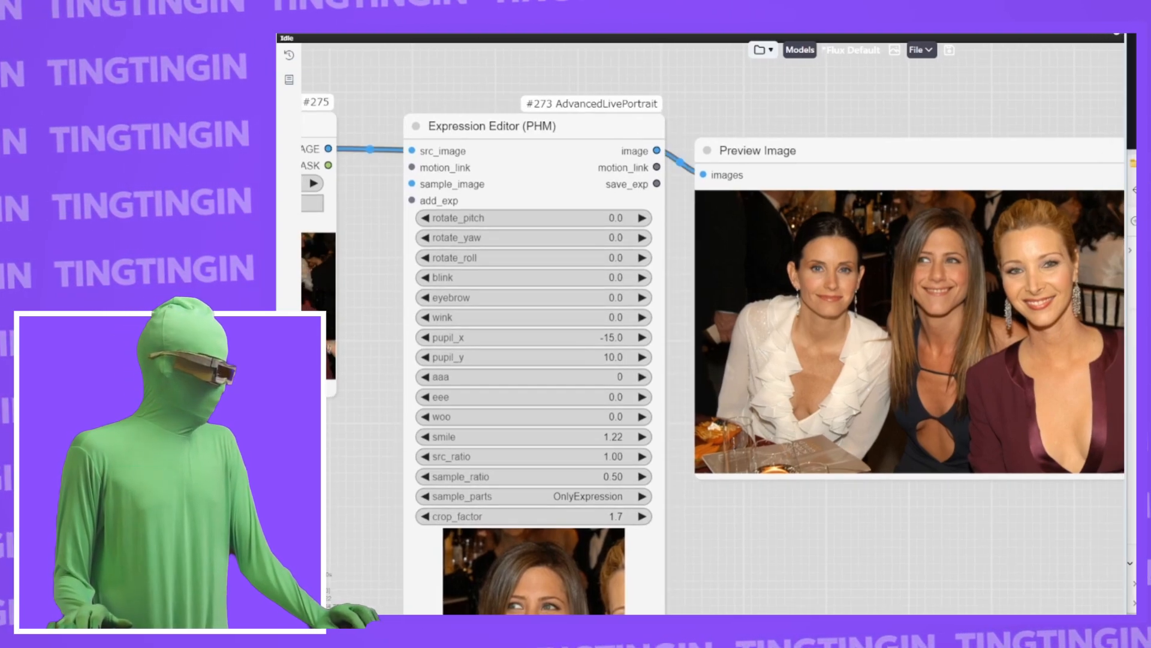
pyautogui.click(1114, 30)
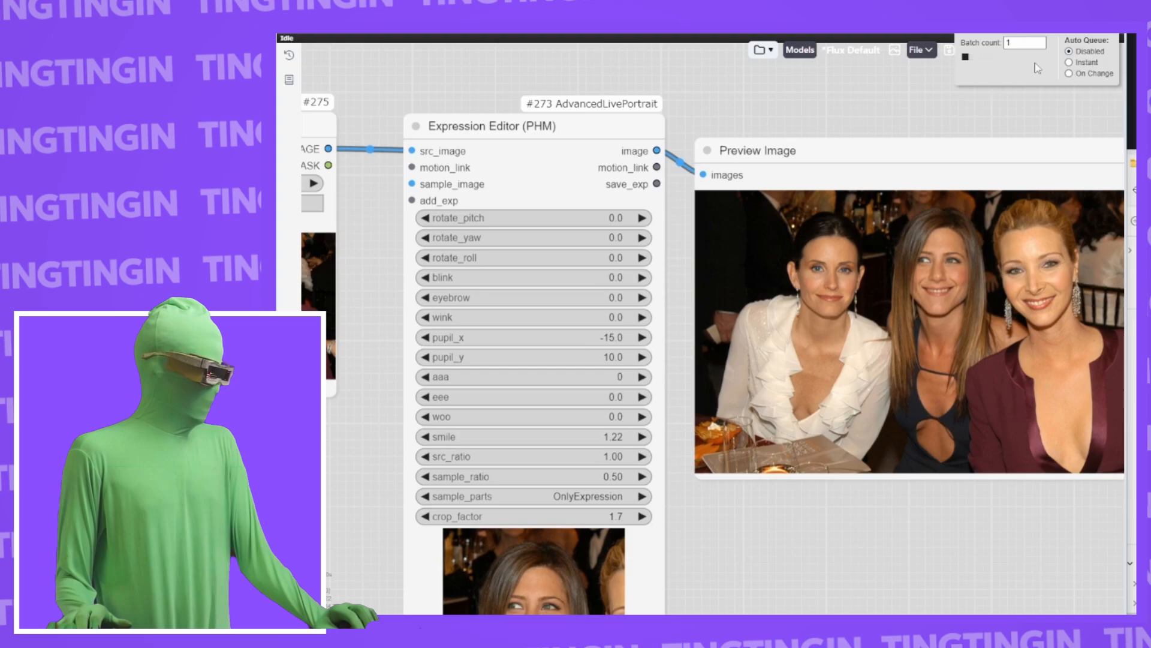
pyautogui.click(586, 110)
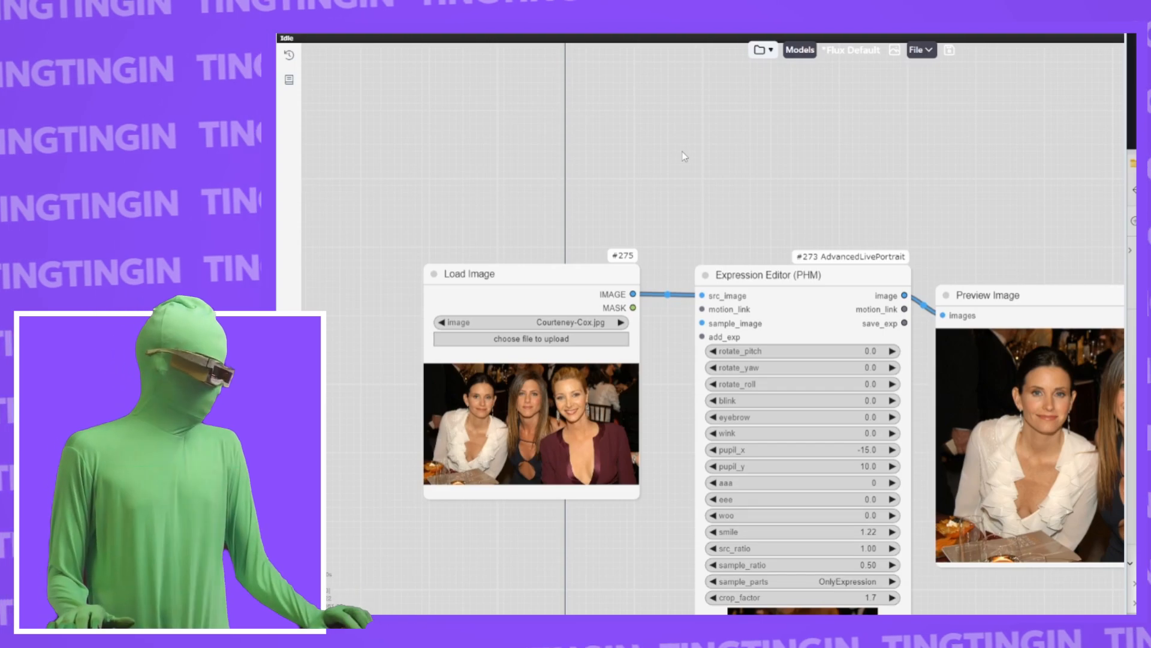
# Step: Add a BBOX Detector (SEGS) node above the main link and move the Load Image node farther from the Expression Editor
pyautogui.doubleClick(682, 153)
pyautogui.write('bb')
pyautogui.doubleClick(731, 252)
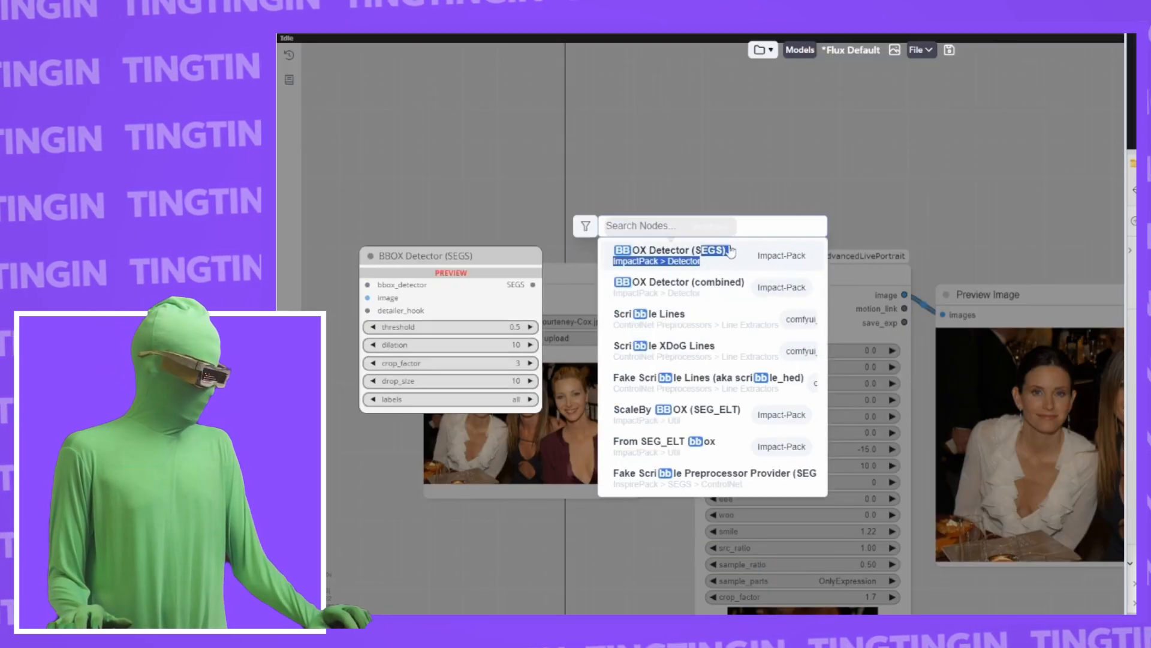
pyautogui.moveTo(723, 153); pyautogui.dragTo(658, 81)
pyautogui.click(598, 276)
pyautogui.moveTo(598, 276); pyautogui.dragTo(356, 272)
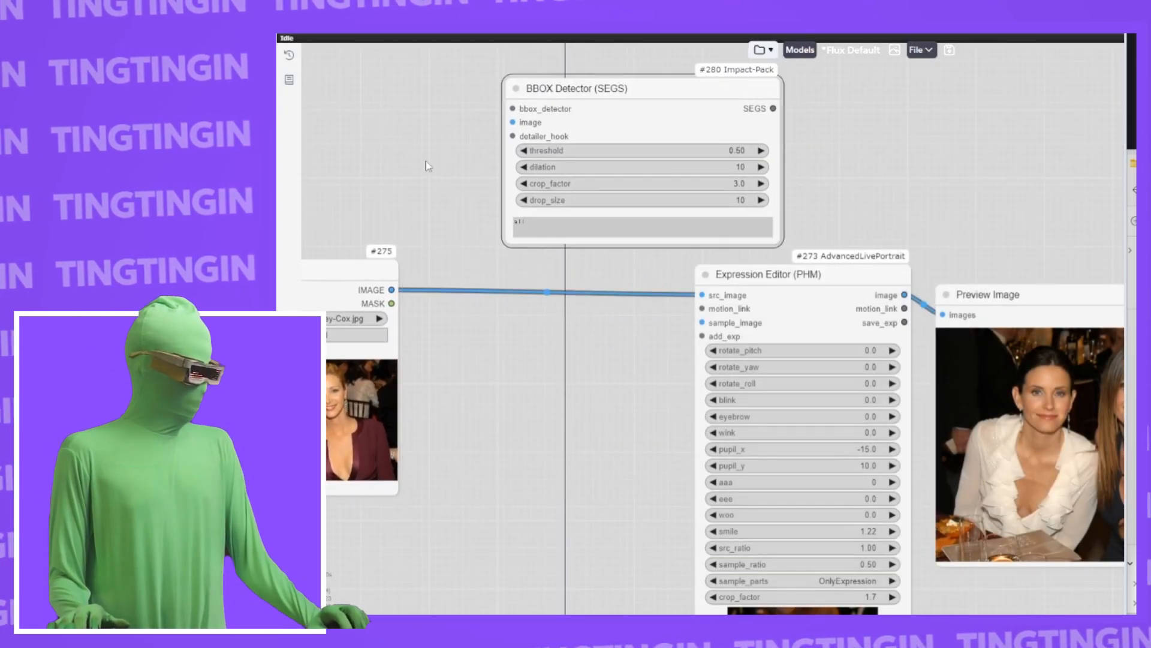
# Step: Add an UltralyticsDetectorProvider to the BBOX Detector's bbox_detector input, set its model to bbox/face_yolov8m.pt, and place the two nodes closer together
pyautogui.moveTo(496, 116); pyautogui.dragTo(501, 170)
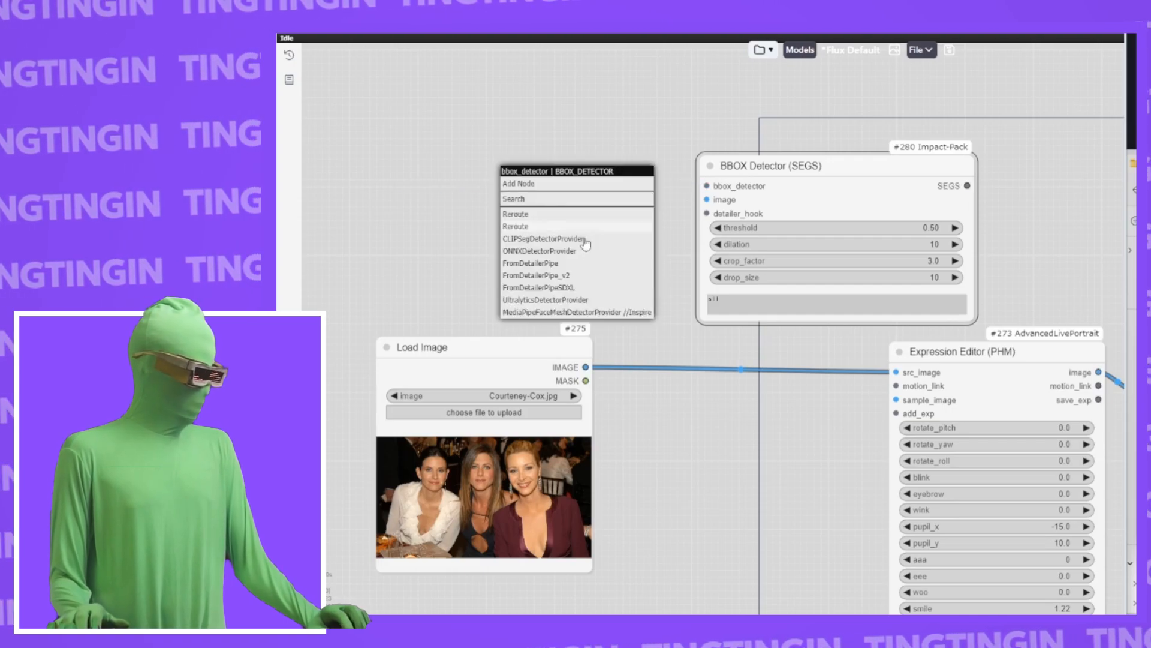
pyautogui.click(558, 301)
pyautogui.moveTo(668, 165); pyautogui.dragTo(505, 181)
pyautogui.moveTo(566, 278); pyautogui.dragTo(626, 248)
pyautogui.click(532, 205)
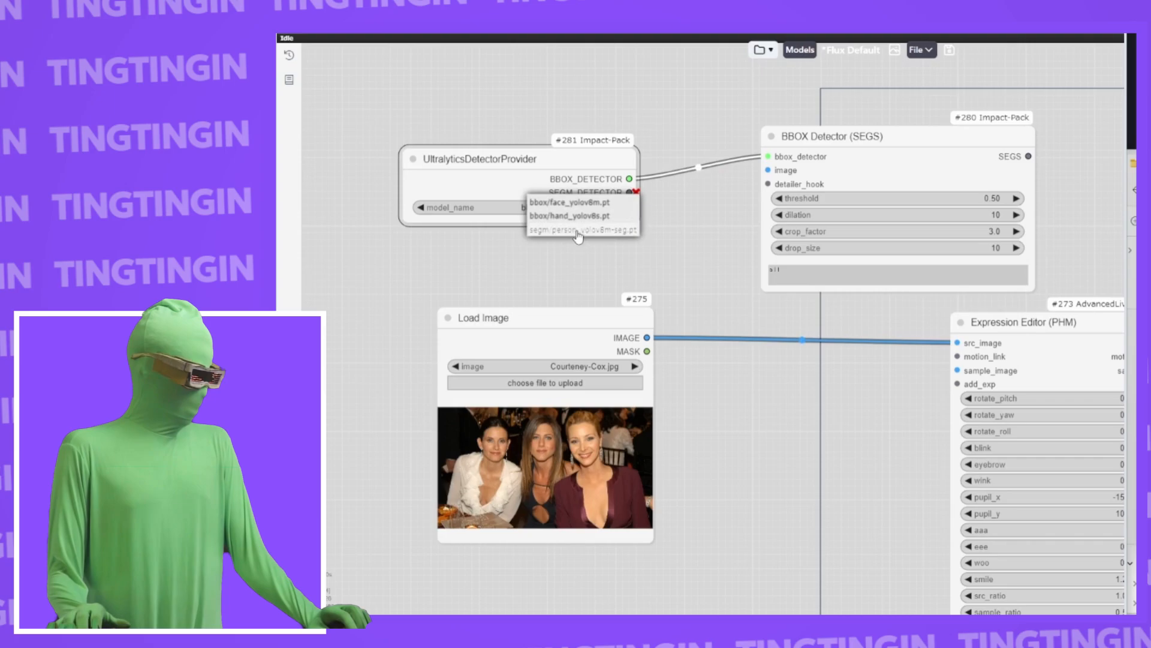
pyautogui.click(572, 205)
pyautogui.moveTo(588, 166); pyautogui.dragTo(637, 148)
pyautogui.moveTo(636, 149); pyautogui.dragTo(639, 149)
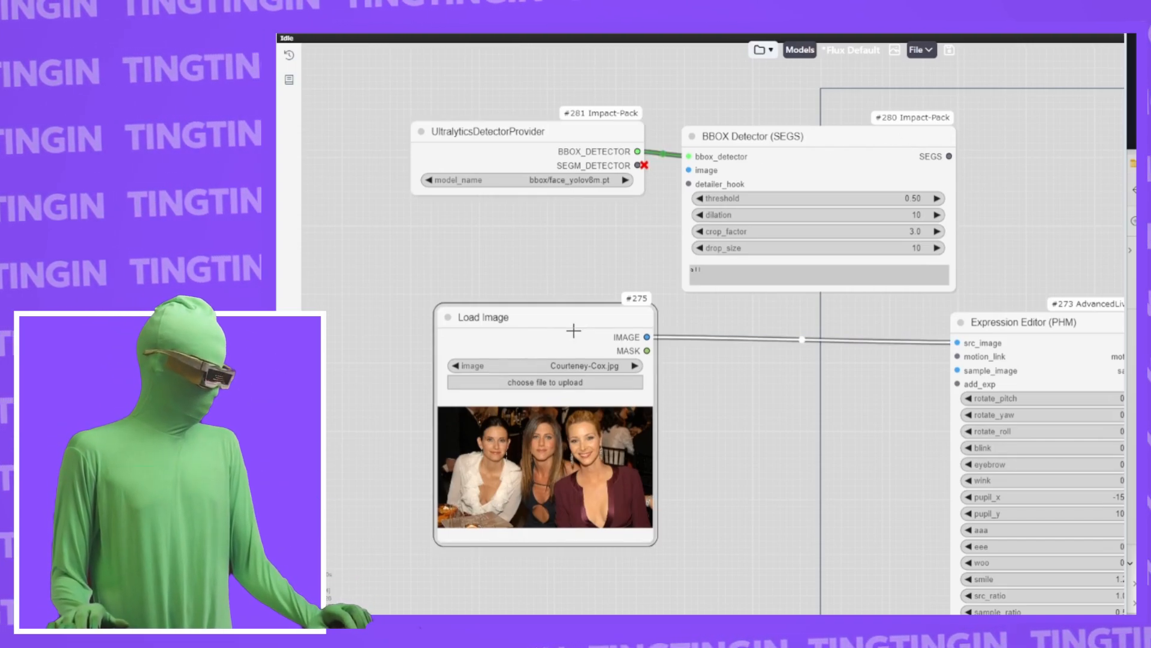
# Step: Move the Load Image node aside and connect its IMAGE output to the BBOX Detector's image input
pyautogui.moveTo(510, 317); pyautogui.dragTo(390, 321)
pyautogui.moveTo(633, 335)
pyautogui.mouseDown()
pyautogui.moveTo(467, 350)
pyautogui.moveTo(589, 298)
pyautogui.mouseUp()
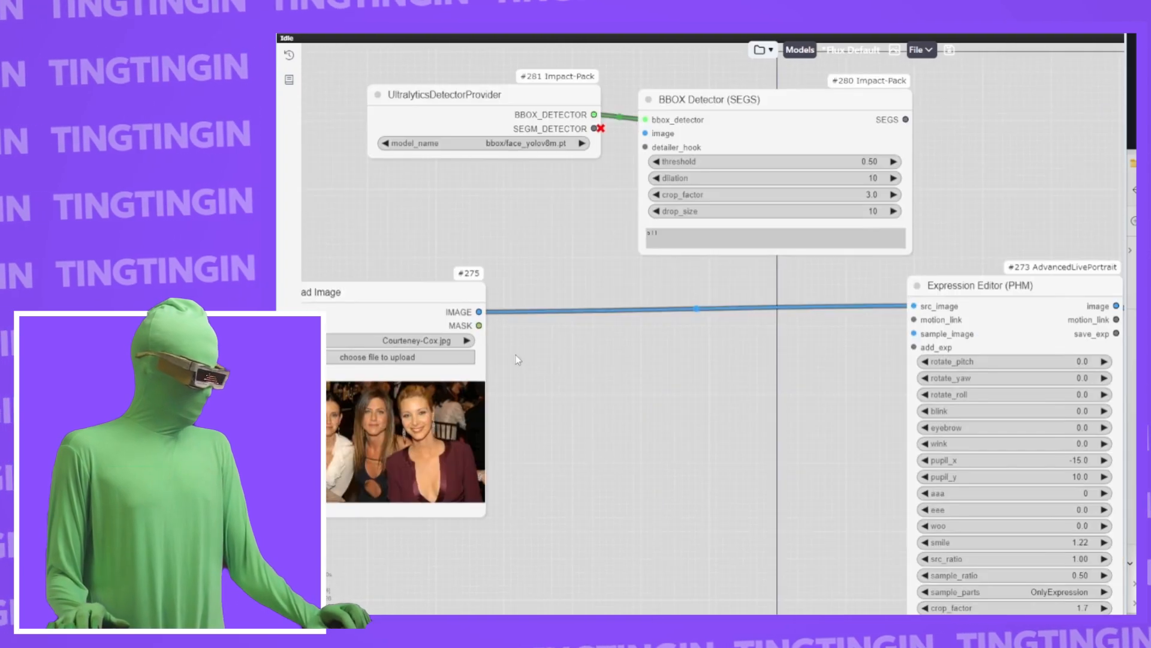
pyautogui.moveTo(481, 312); pyautogui.dragTo(645, 133)
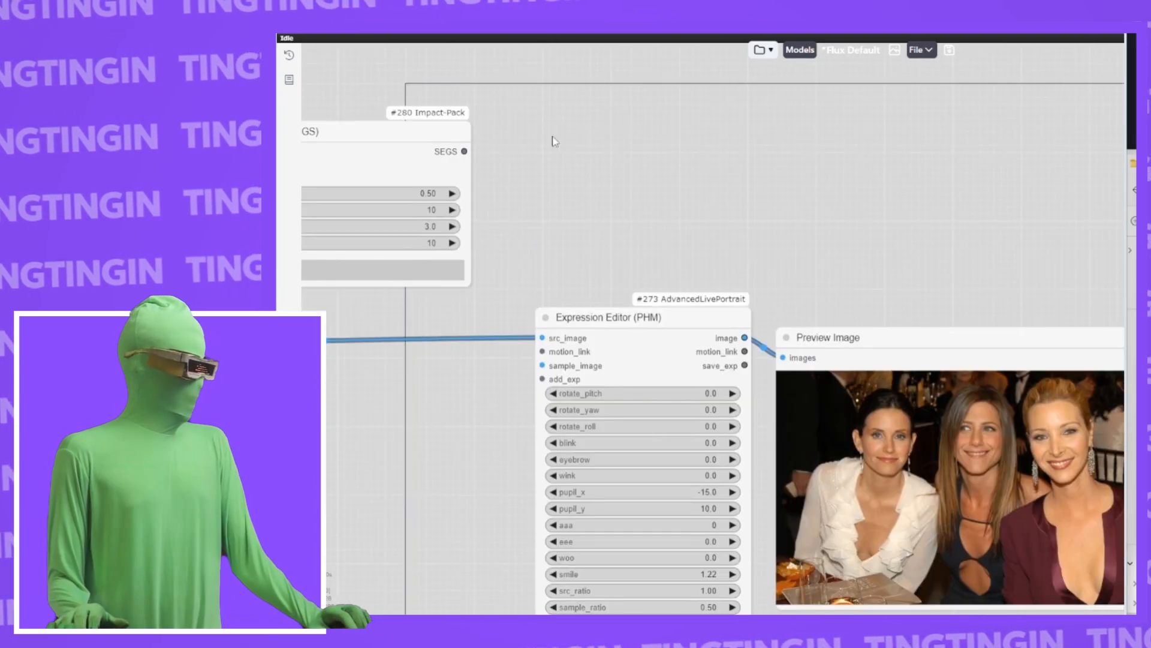
# Step: Add a SEGSPreview node beside the BBOX Detector (SEGS) and connect the detector's SEGS output to its segs input
pyautogui.moveTo(597, 184); pyautogui.dragTo(769, 172)
pyautogui.moveTo(637, 139); pyautogui.dragTo(766, 128)
pyautogui.doubleClick(692, 134)
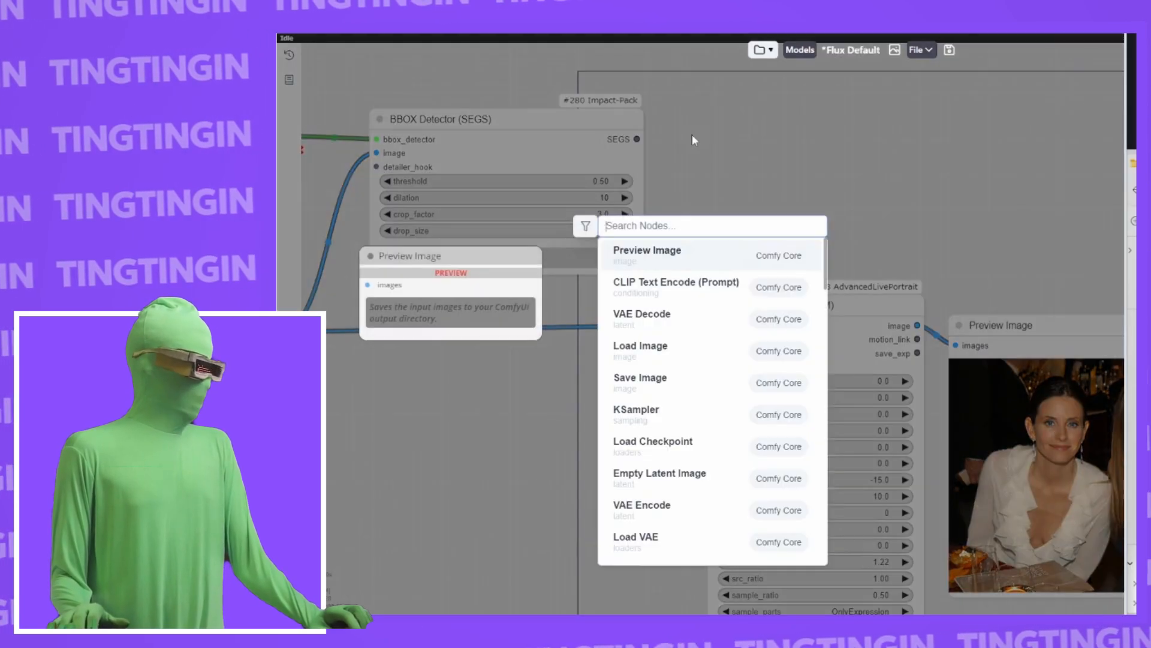
pyautogui.write('segs')
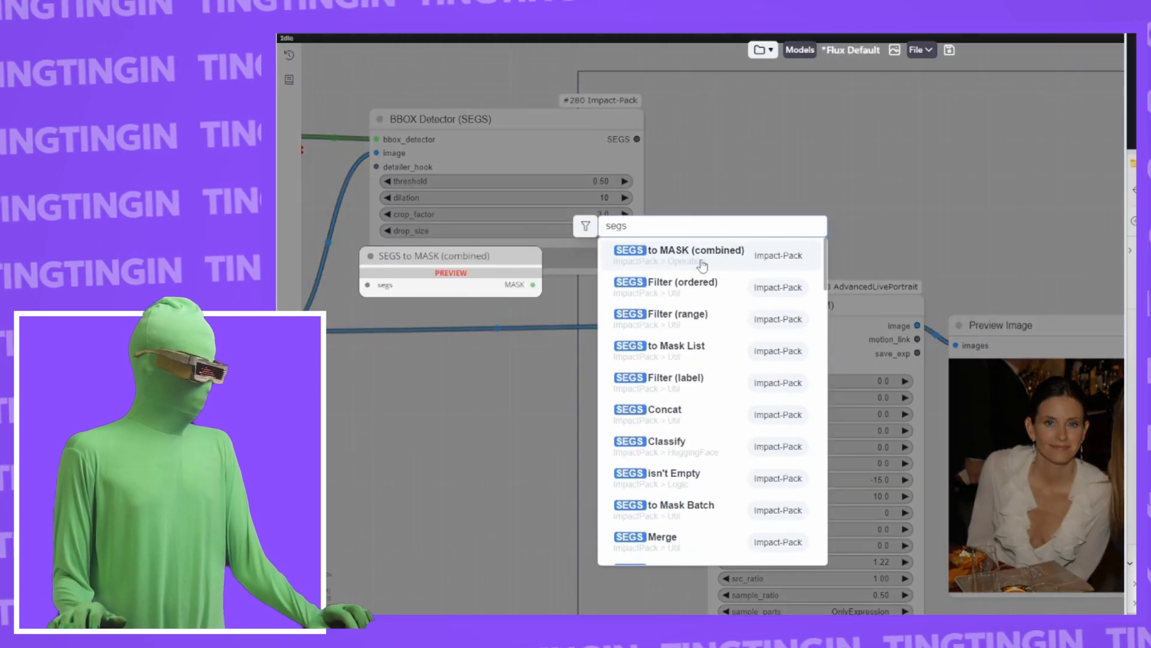
pyautogui.click(699, 261)
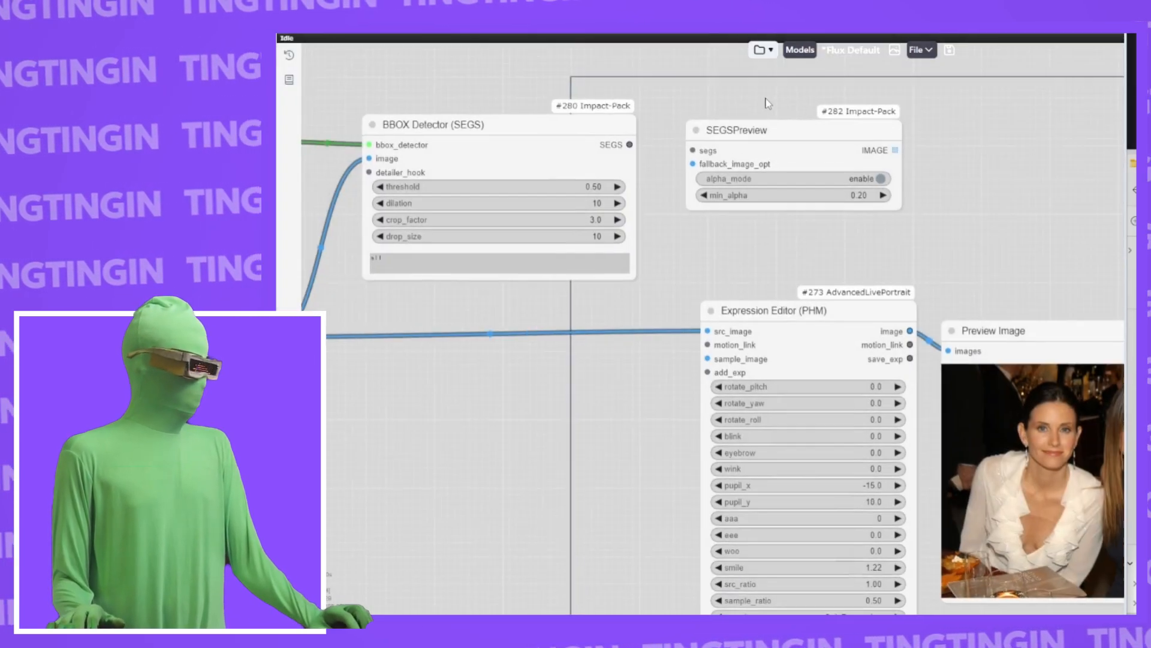
pyautogui.moveTo(792, 129); pyautogui.dragTo(771, 131)
pyautogui.moveTo(629, 146); pyautogui.dragTo(678, 151)
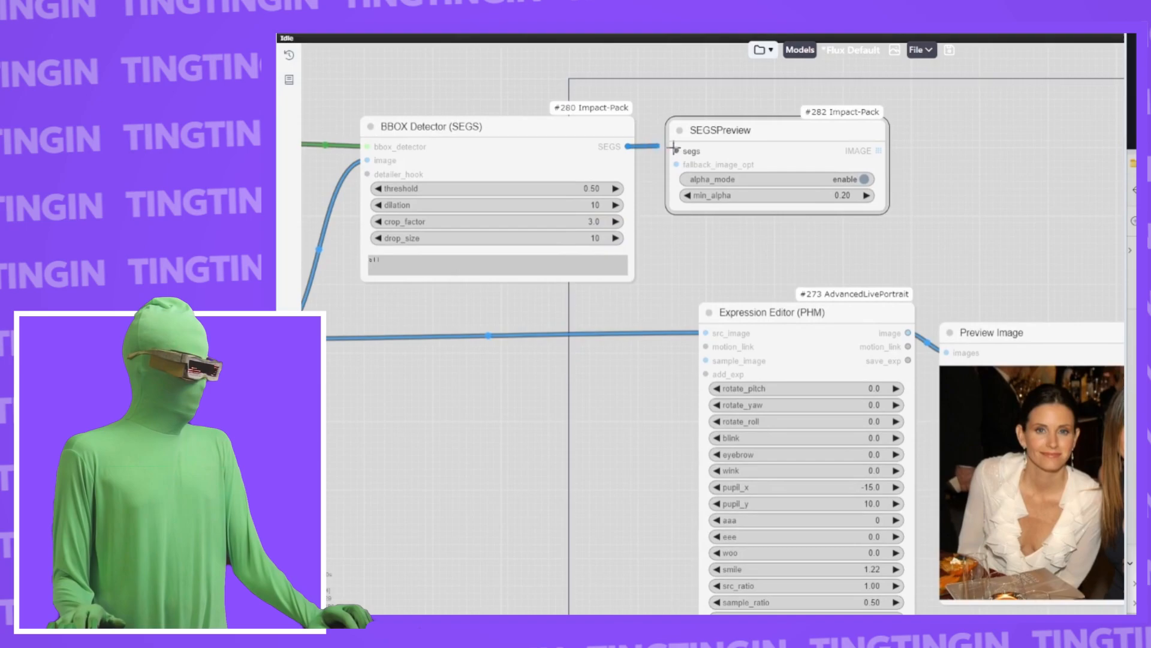
# Step: Run the face detection, enlarge the SEGSPreview node to inspect the detected faces, and remove it from the graph
pyautogui.moveTo(581, 138); pyautogui.dragTo(576, 139)
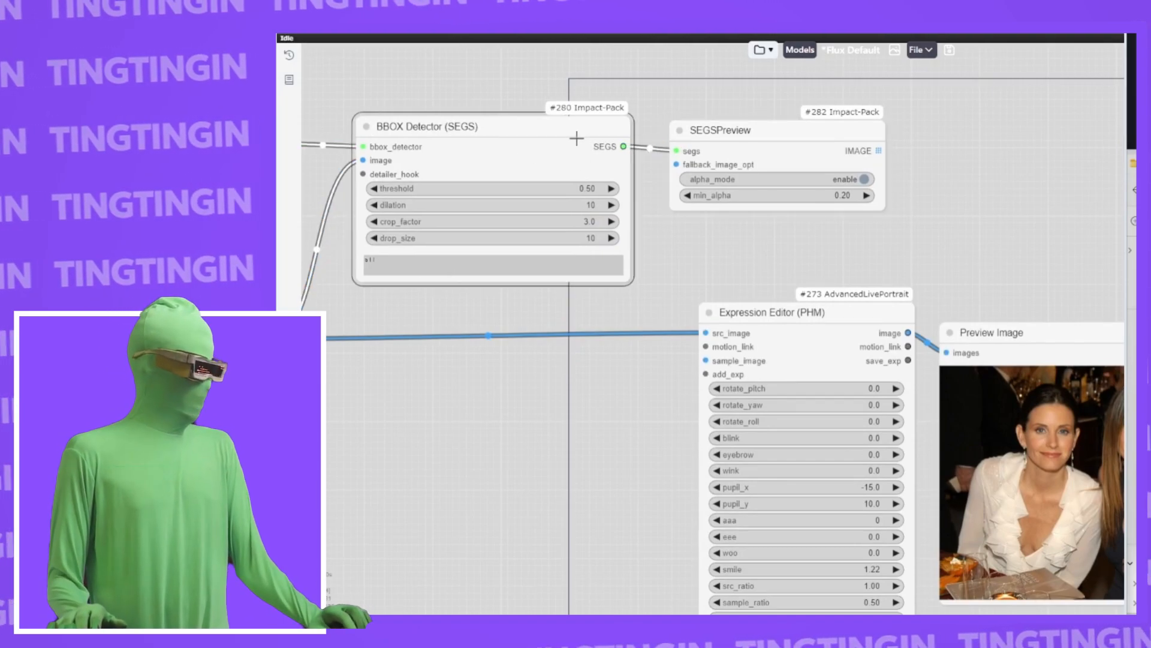
pyautogui.moveTo(1054, 172); pyautogui.dragTo(1149, 155)
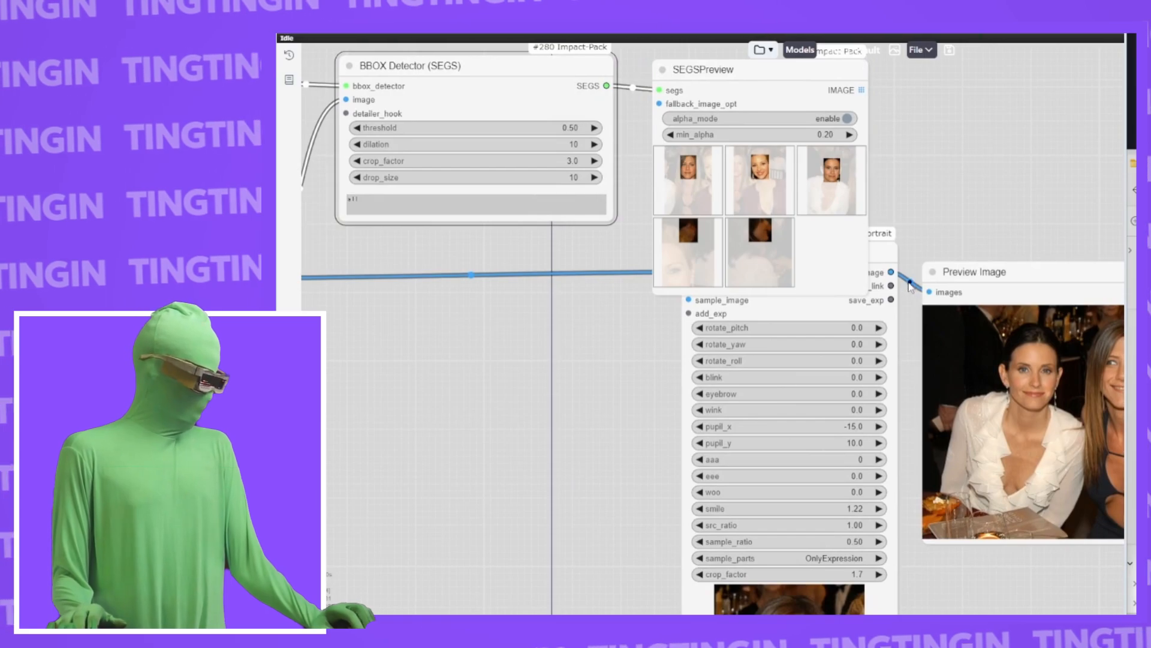
pyautogui.moveTo(861, 293); pyautogui.dragTo(1118, 430)
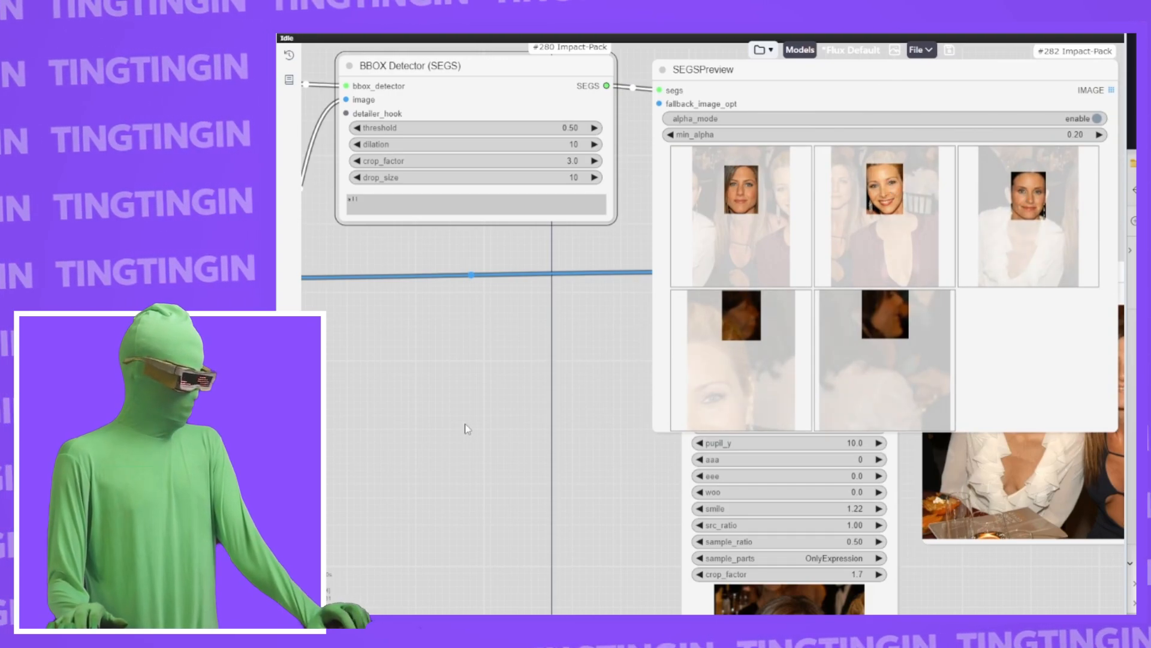
pyautogui.click(503, 353)
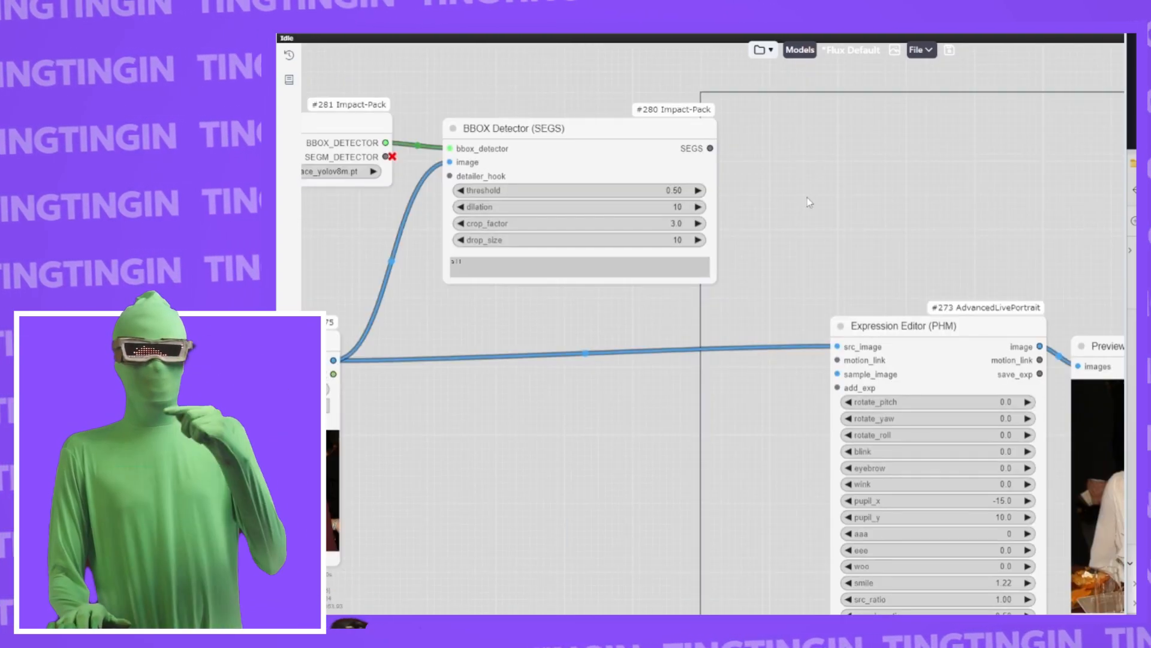
# Step: Add a Picker (SEGS) node beside the BBOX Detector (SEGS) and connect the detector's SEGS output to its segs input
pyautogui.moveTo(1019, 325); pyautogui.dragTo(1014, 325)
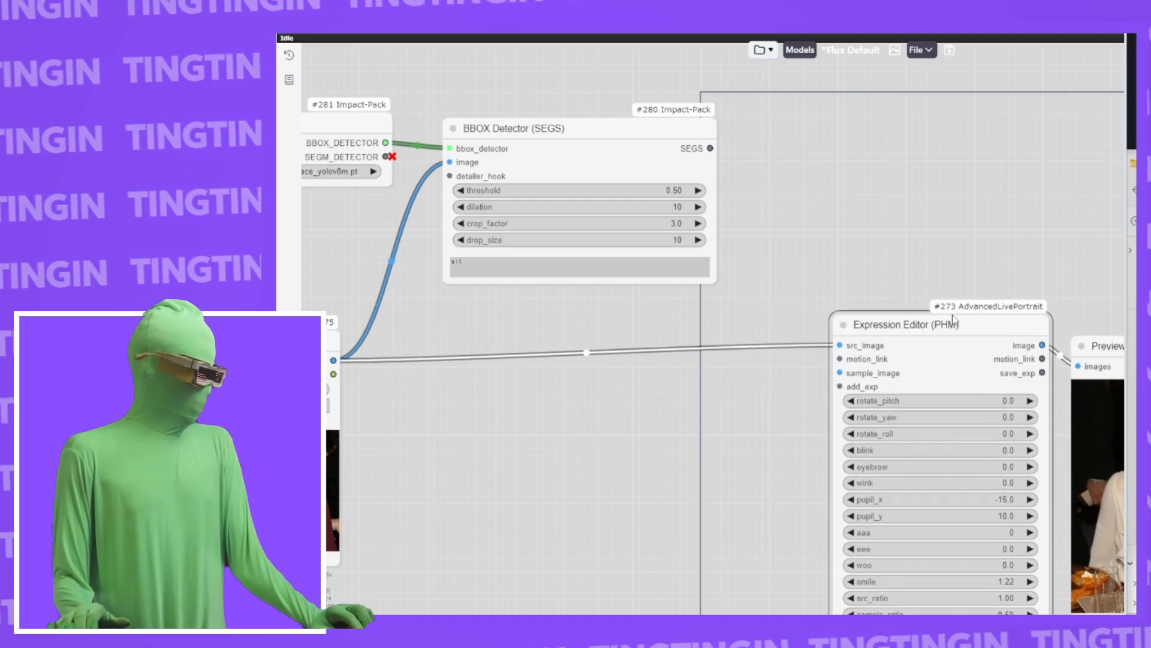
pyautogui.moveTo(711, 147); pyautogui.dragTo(843, 235)
pyautogui.moveTo(659, 158); pyautogui.dragTo(650, 146)
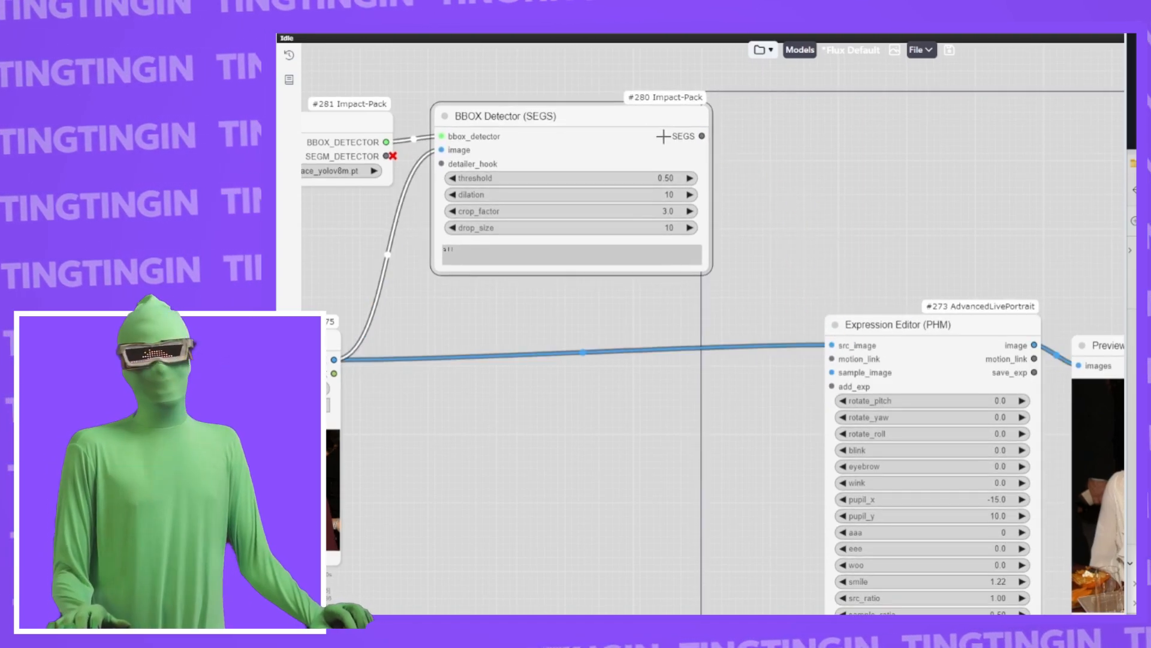
pyautogui.doubleClick(878, 162)
pyautogui.write('segs pick')
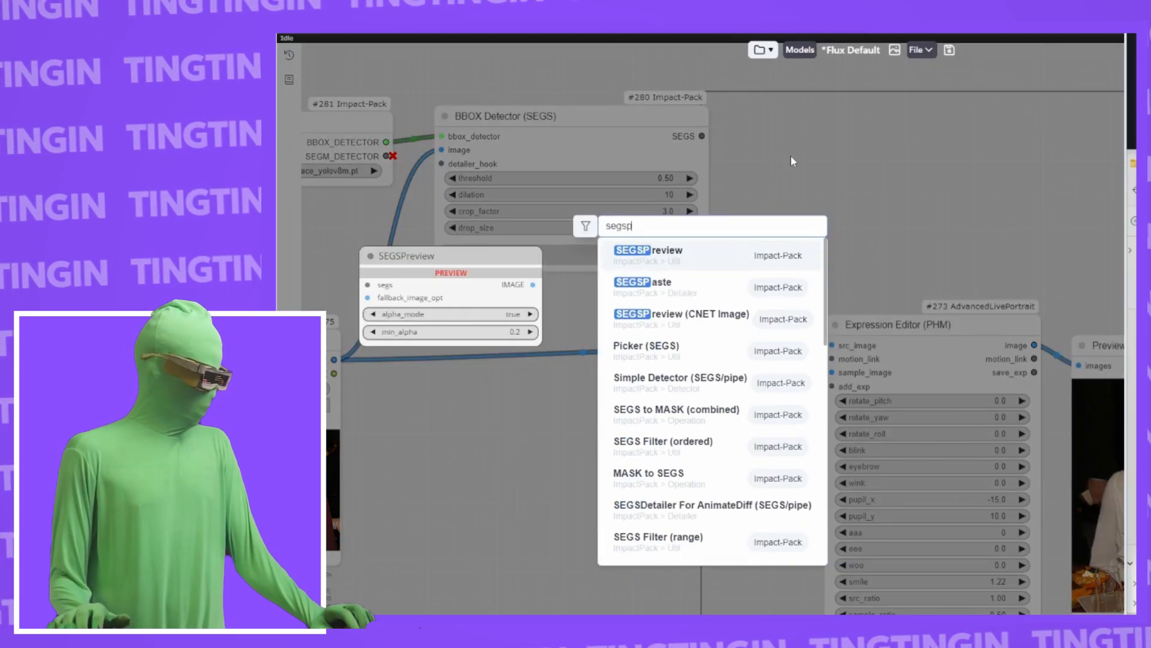
pyautogui.press('Return')
pyautogui.moveTo(836, 120); pyautogui.dragTo(828, 115)
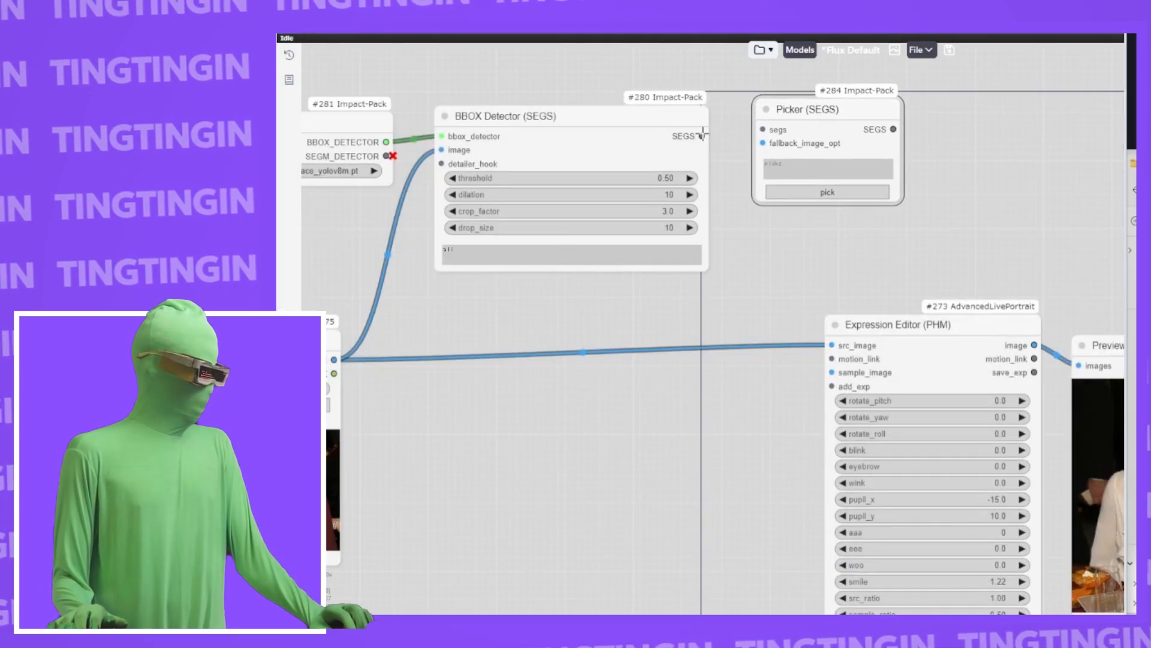
pyautogui.moveTo(703, 135); pyautogui.dragTo(764, 130)
# Step: Attach a SEGSPreview node to the Picker (SEGS) output, tidy the Picker's position, and run the workflow
pyautogui.moveTo(1033, 195); pyautogui.dragTo(808, 172)
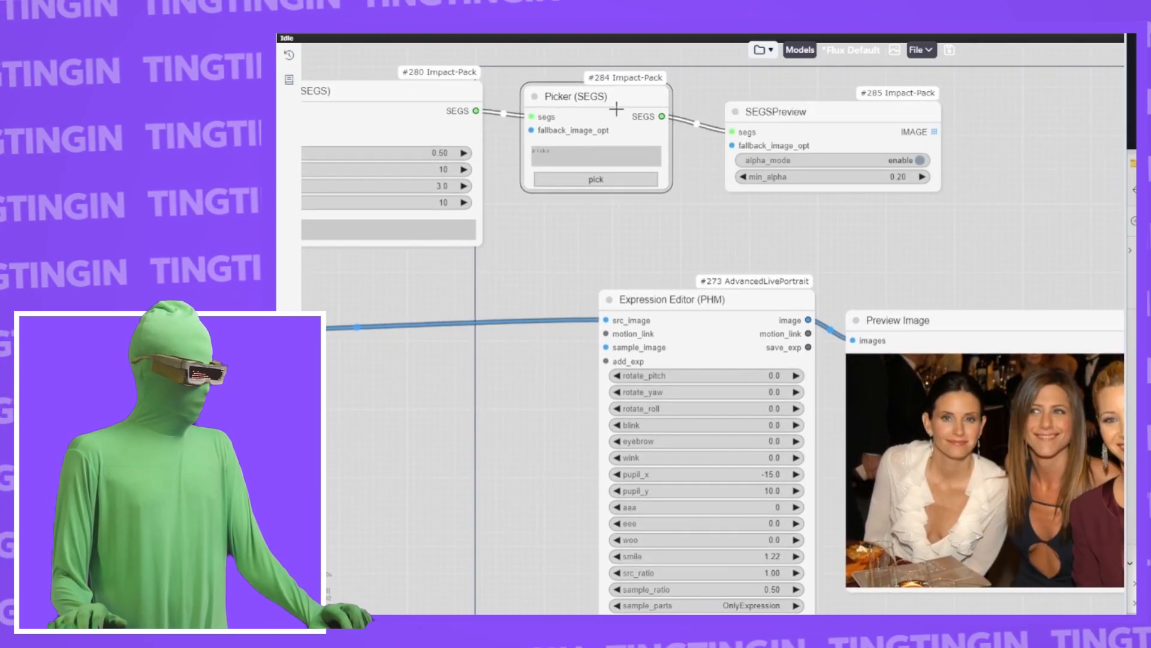
pyautogui.moveTo(606, 117); pyautogui.dragTo(626, 106)
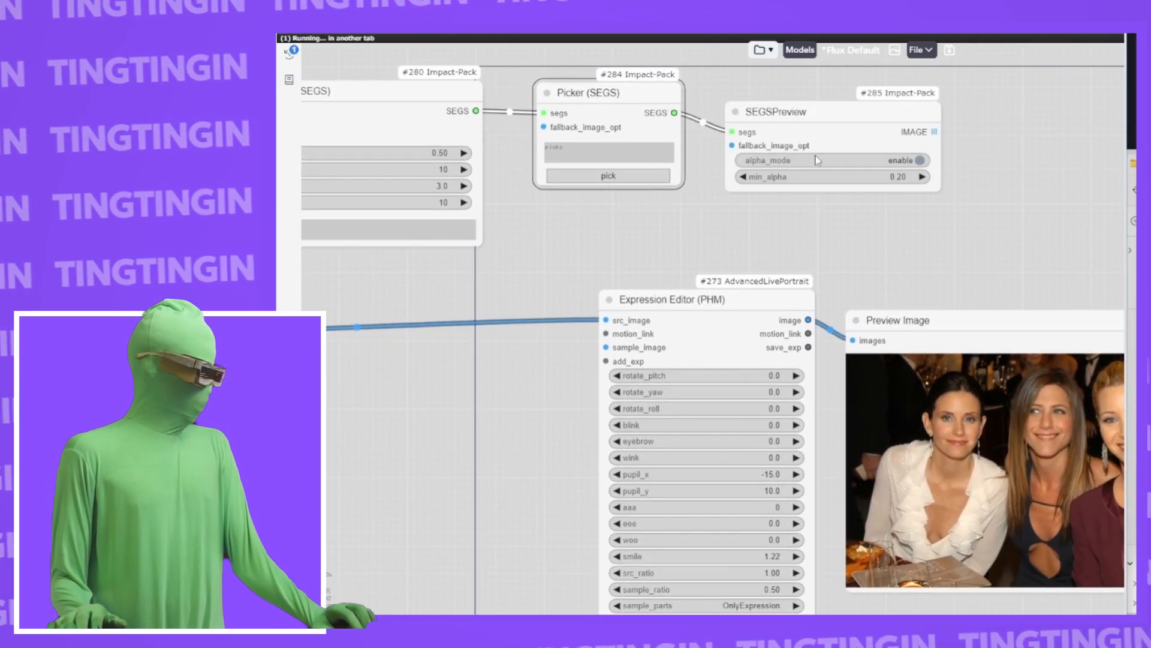
pyautogui.moveTo(653, 221); pyautogui.dragTo(743, 213)
# Step: Pick the first detected face, the woman with long brown hair, in the Picker (SEGS) node
pyautogui.click(682, 164)
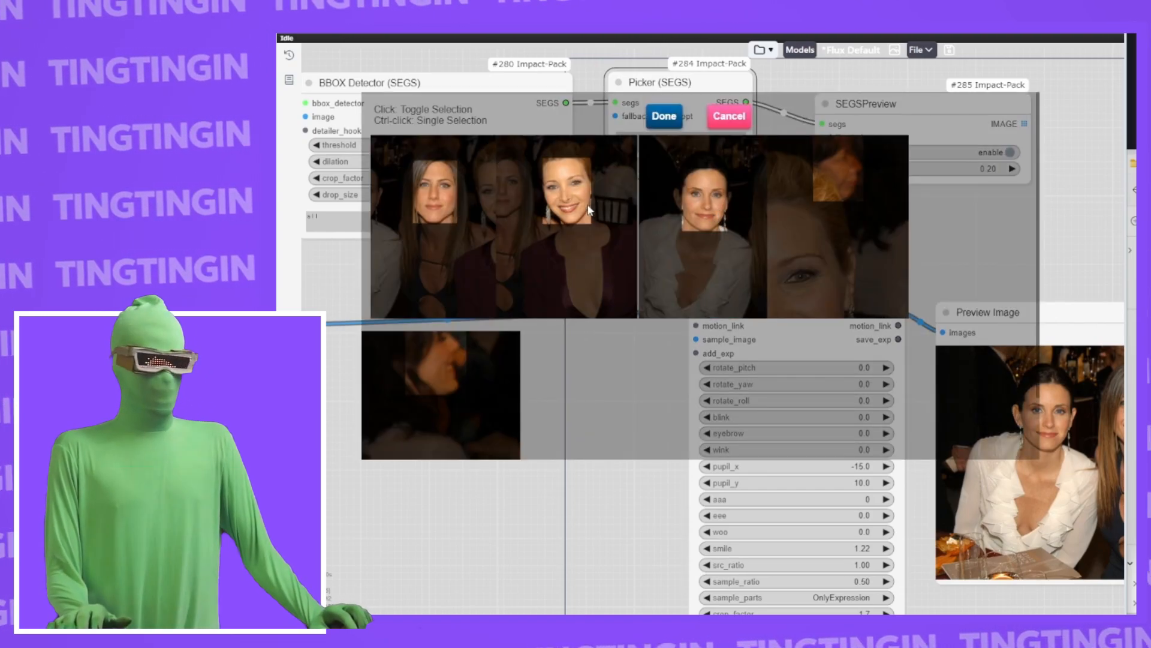
pyautogui.click(474, 191)
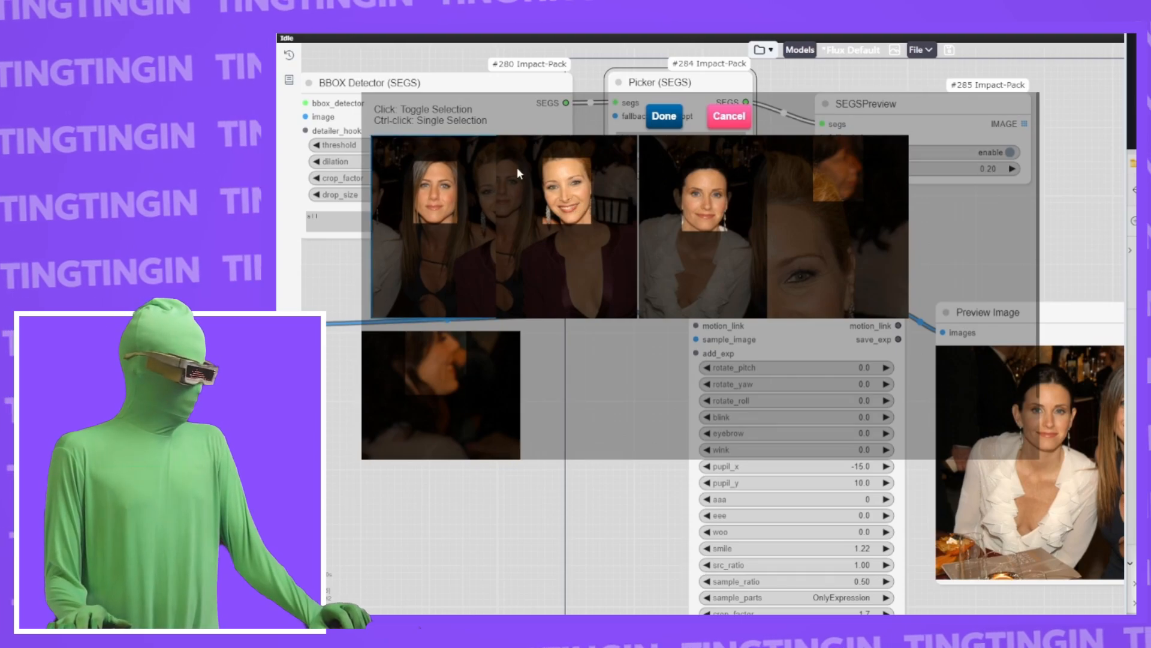
pyautogui.click(664, 117)
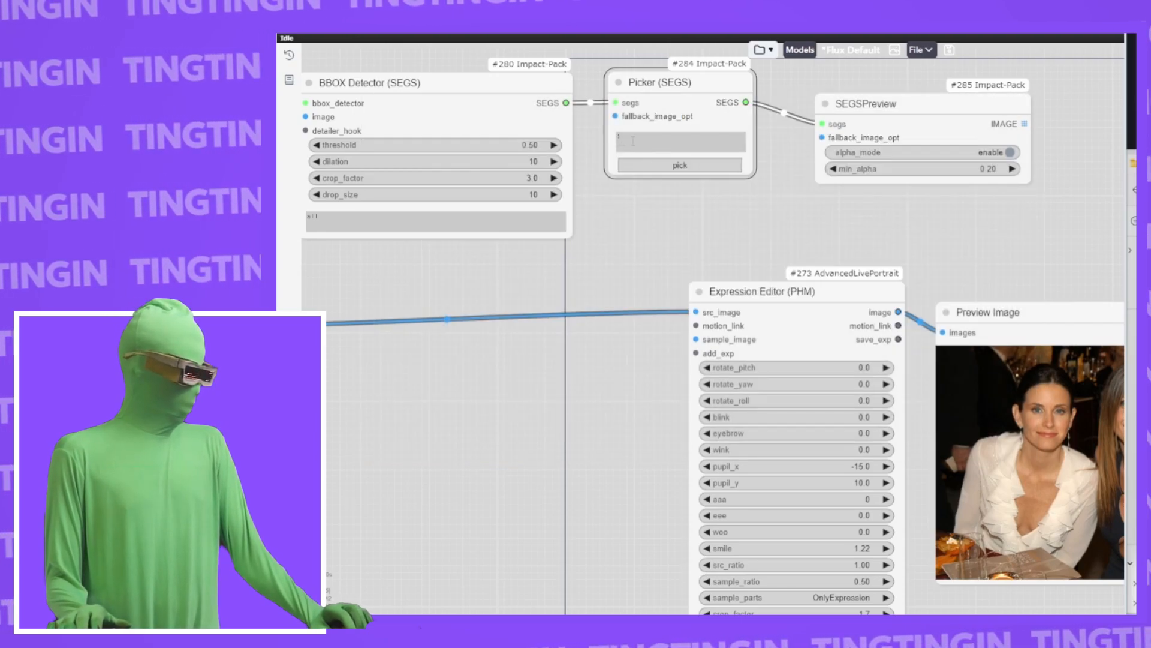
# Step: Pick the second detected face, the blonde woman in the maroon jacket, in the Picker (SEGS) node
pyautogui.click(679, 165)
pyautogui.click(596, 184)
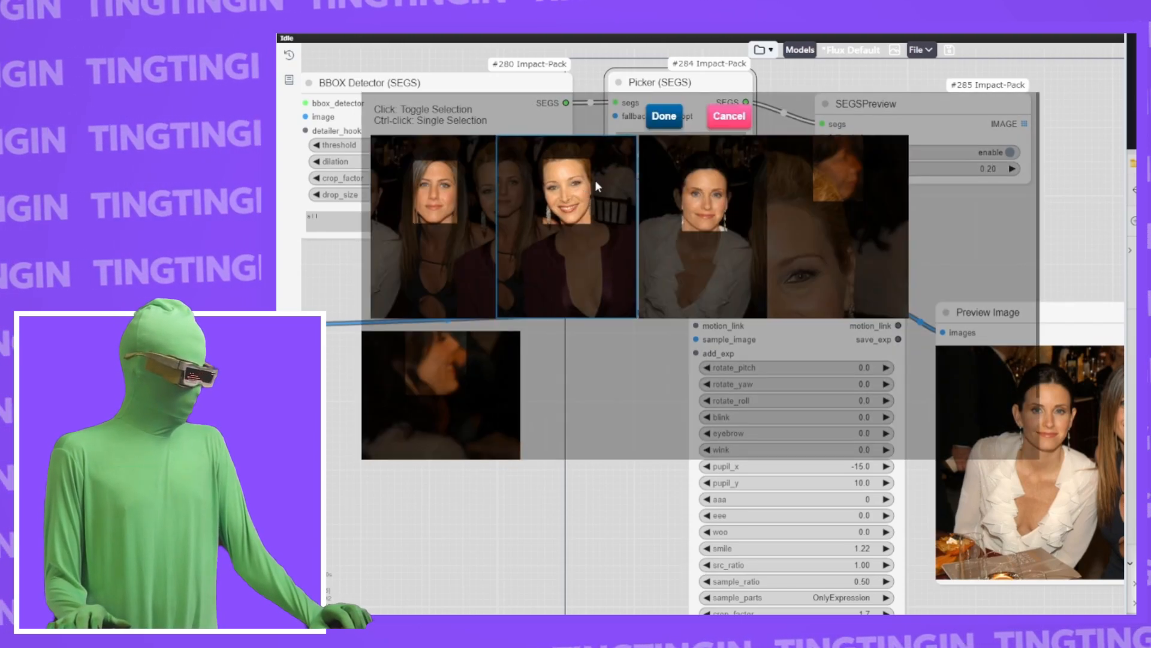
pyautogui.click(664, 119)
pyautogui.click(689, 165)
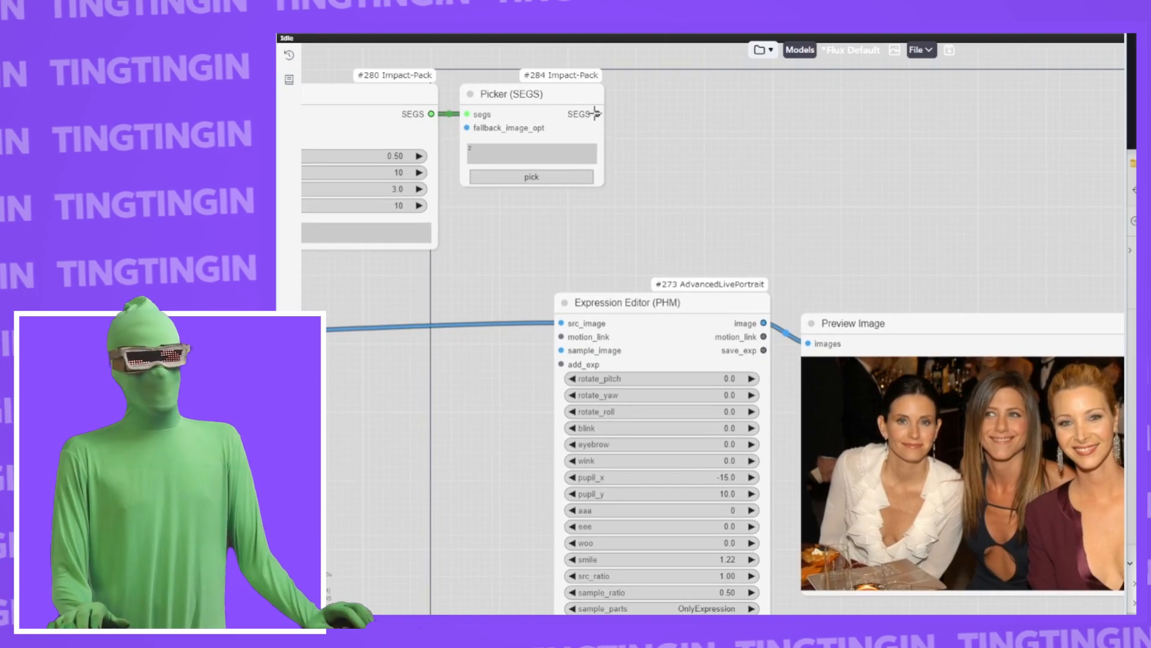
# Step: Add a SEGS to MASK (combined) node and connect the Picker's SEGS output to its segs input
pyautogui.moveTo(595, 114); pyautogui.dragTo(689, 140)
pyautogui.write('segs')
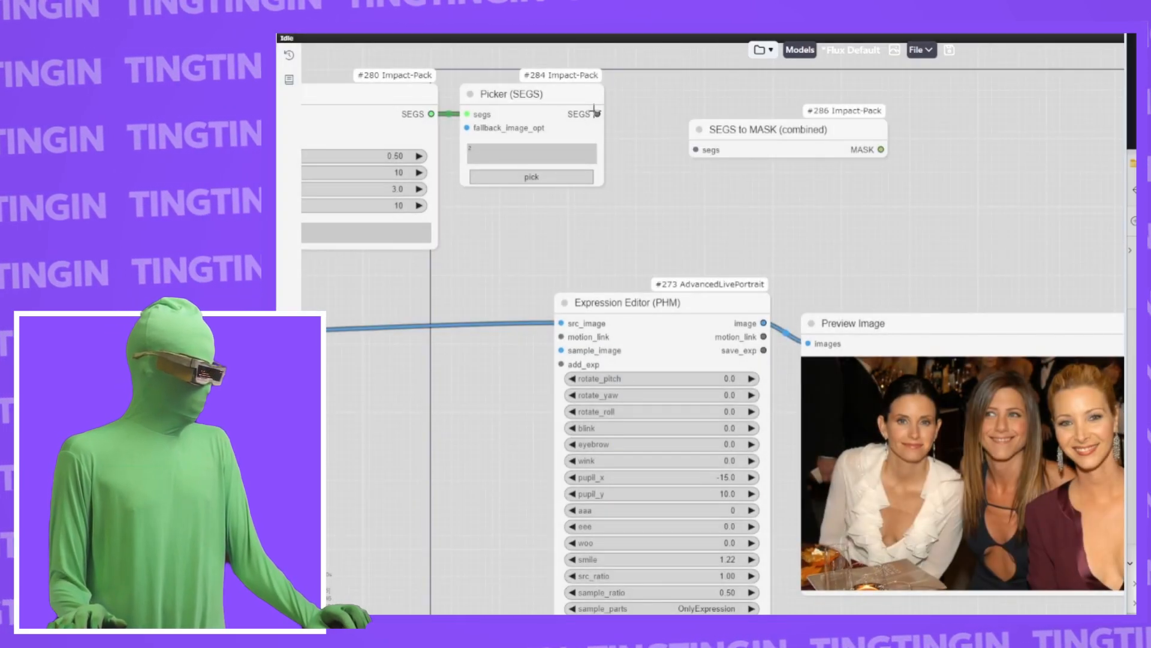
pyautogui.moveTo(596, 113); pyautogui.dragTo(707, 168)
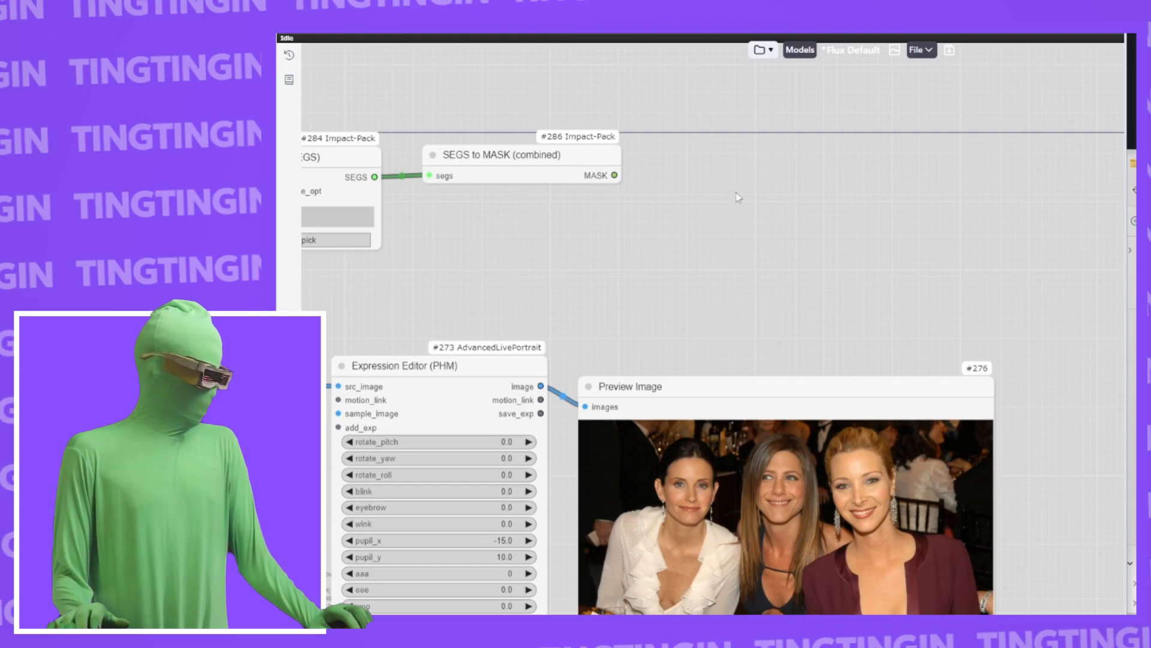
# Step: Add a Convert Mask to Image node beside SEGS to MASK (combined) and feed it the MASK output
pyautogui.doubleClick(733, 190)
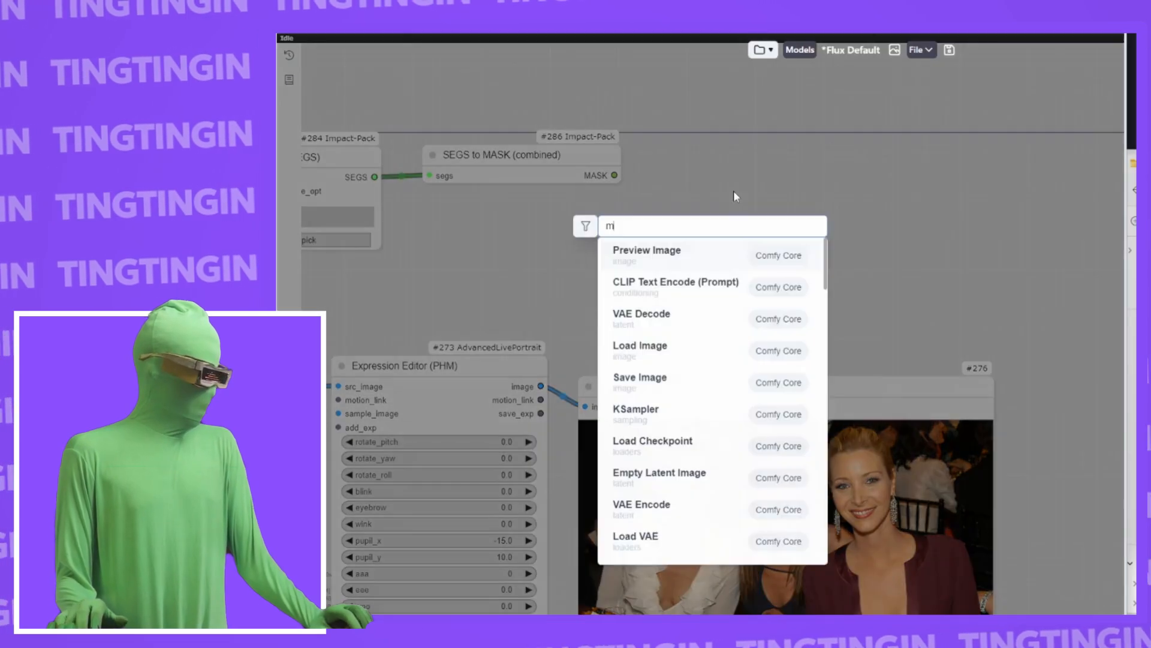
pyautogui.write('mas')
pyautogui.click(716, 255)
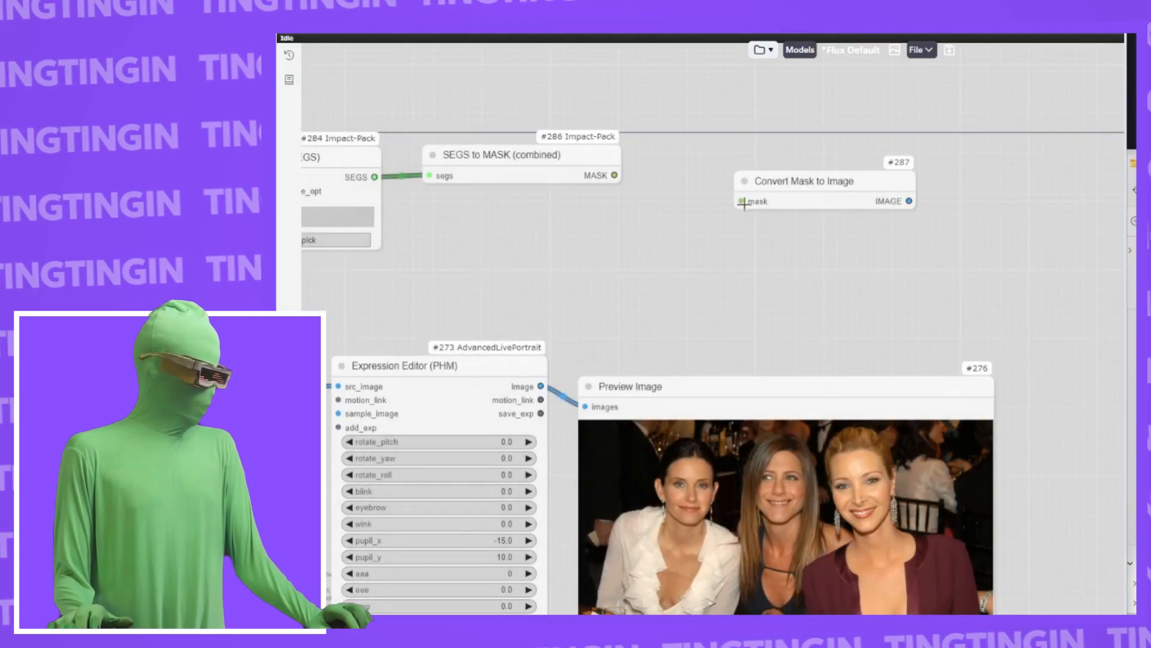
pyautogui.moveTo(804, 198); pyautogui.dragTo(667, 149)
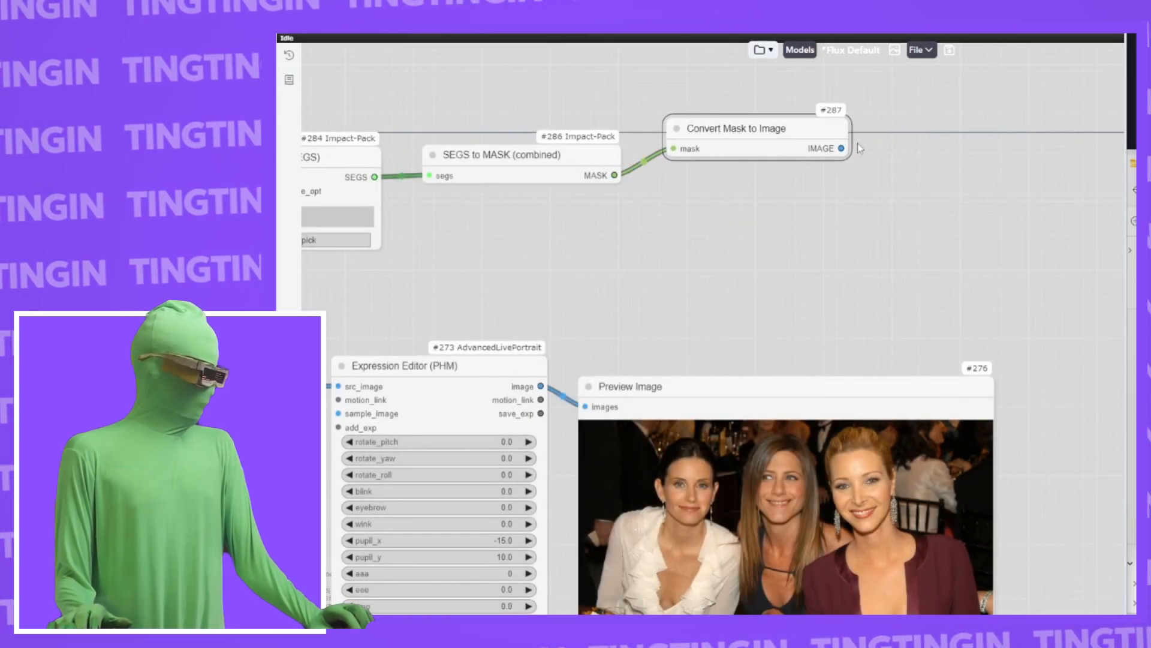
# Step: Attach a Preview Image node to the Convert Mask to Image output, run the workflow, and enlarge the preview to check the mask
pyautogui.moveTo(841, 148); pyautogui.dragTo(924, 177)
pyautogui.click(943, 280)
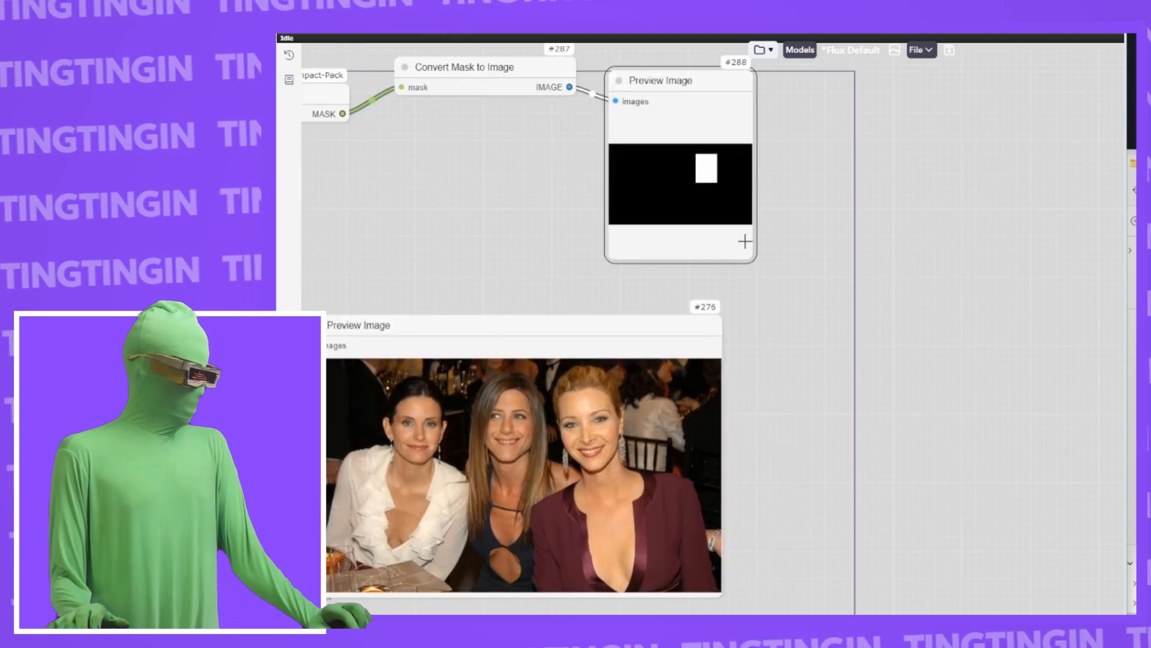
pyautogui.moveTo(749, 249); pyautogui.dragTo(1022, 390)
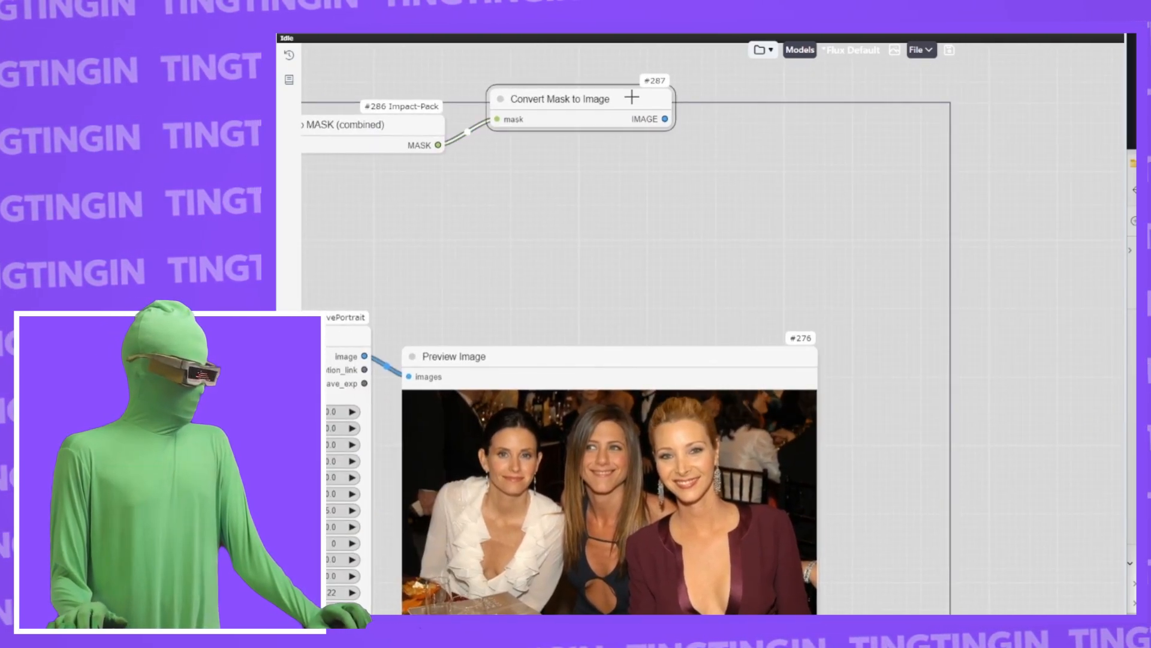
# Step: Add an ImageCompositeMasked node and position it beside the Convert Mask to Image node
pyautogui.moveTo(631, 97); pyautogui.dragTo(633, 89)
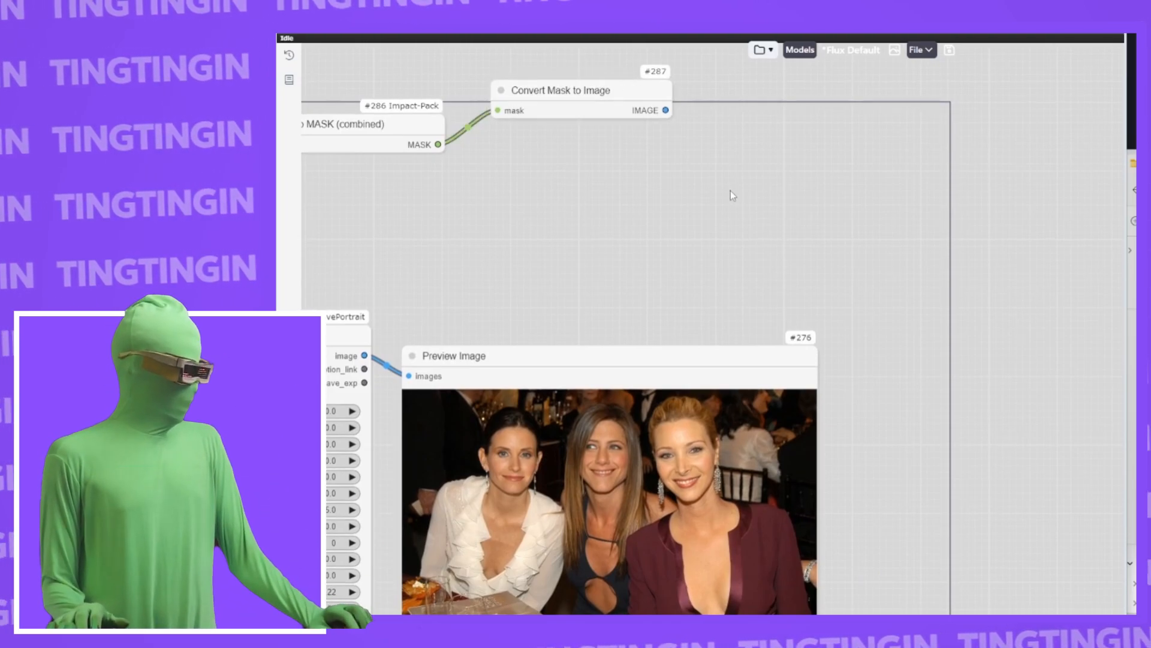
pyautogui.doubleClick(731, 190)
pyautogui.write('imageco')
pyautogui.click(689, 258)
pyautogui.moveTo(620, 154); pyautogui.dragTo(675, 172)
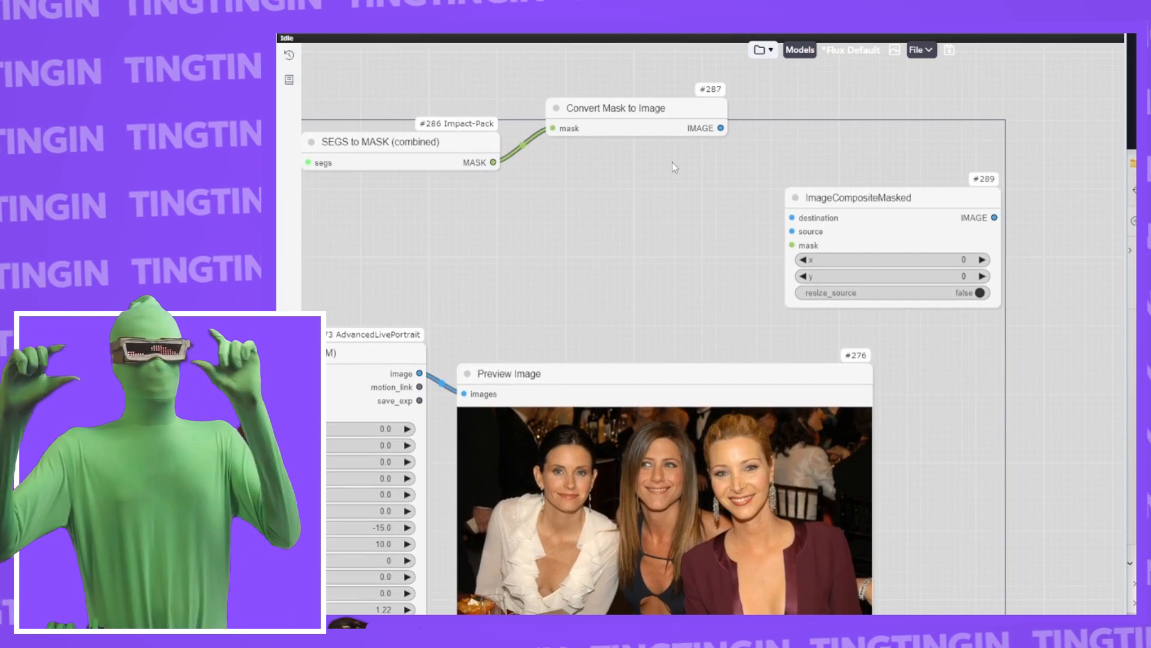
pyautogui.moveTo(791, 204); pyautogui.dragTo(779, 132)
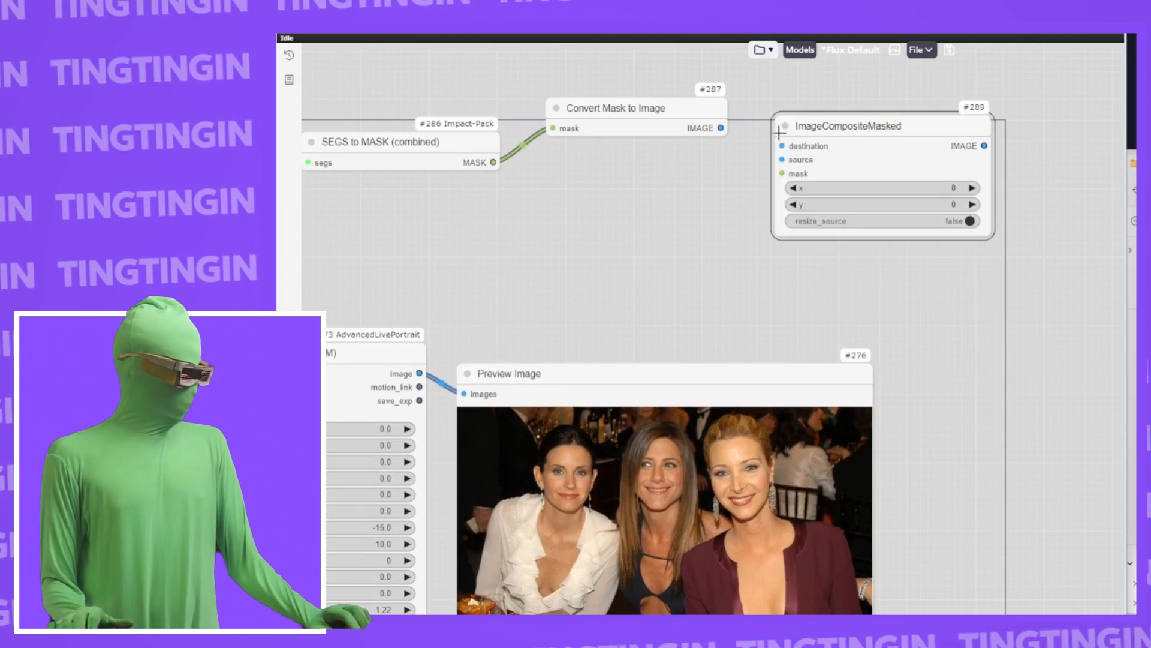
# Step: Connect the Load Image node's IMAGE output to the source input of ImageCompositeMasked
pyautogui.moveTo(306, 224); pyautogui.dragTo(726, 162)
pyautogui.scroll(-5, 478, 311)
pyautogui.scroll(-1, 477, 311)
pyautogui.moveTo(451, 356); pyautogui.dragTo(447, 321)
pyautogui.scroll(-2, 528, 368)
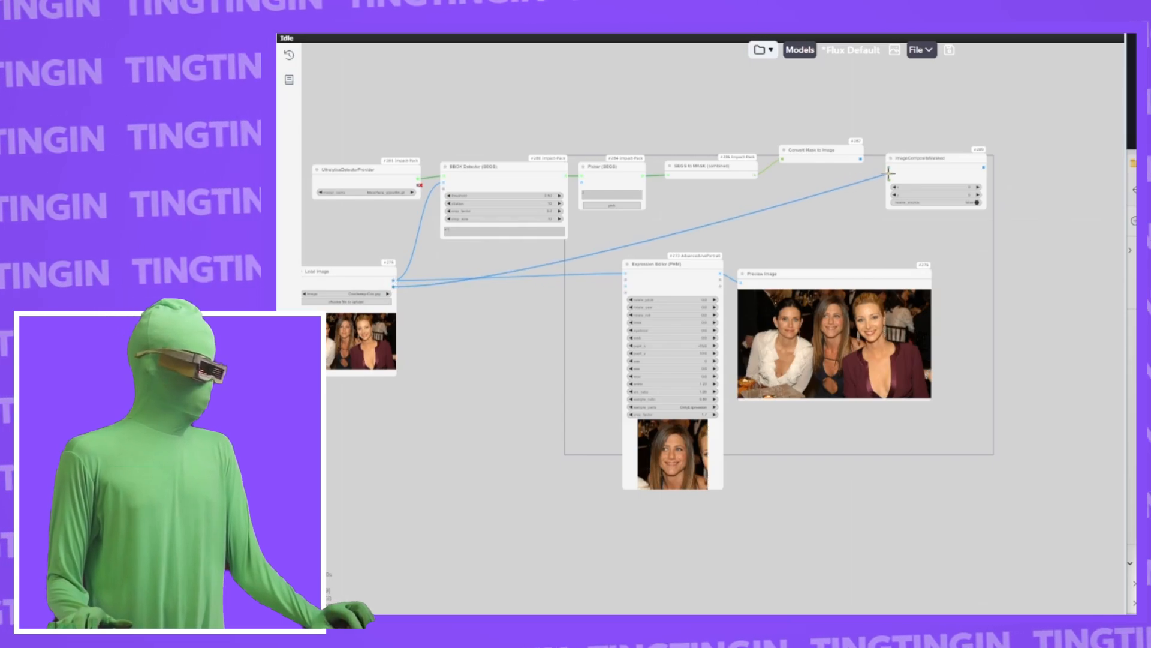
pyautogui.scroll(10, 870, 216)
pyautogui.moveTo(846, 250); pyautogui.dragTo(773, 363)
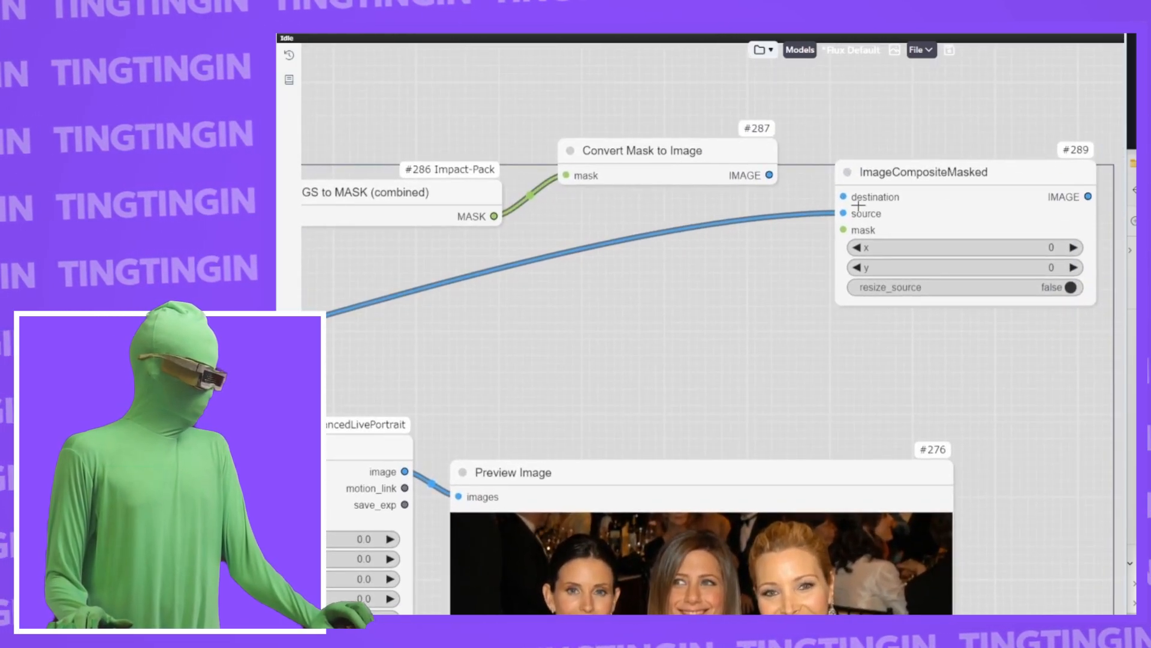
# Step: Connect the Convert Mask to Image output to ImageCompositeMasked's destination and the SEGS to MASK (combined) output to its mask input
pyautogui.moveTo(770, 176); pyautogui.dragTo(842, 197)
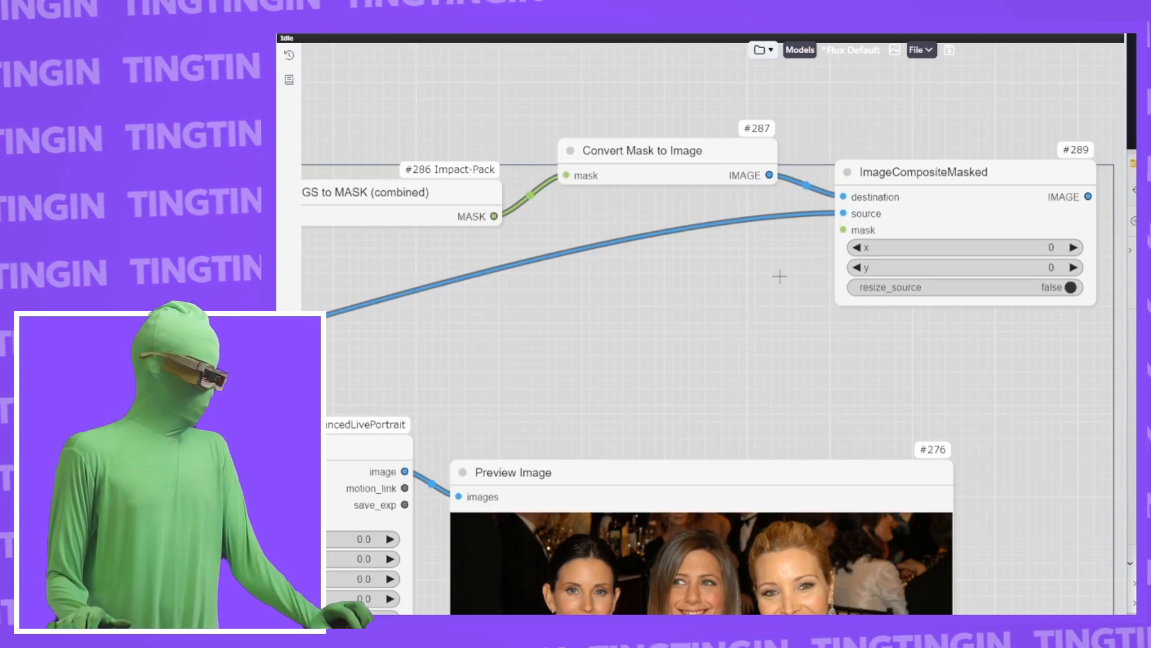
pyautogui.moveTo(754, 323); pyautogui.dragTo(604, 293)
pyautogui.moveTo(545, 113)
pyautogui.mouseDown()
pyautogui.moveTo(548, 128)
pyautogui.moveTo(561, 122)
pyautogui.mouseUp()
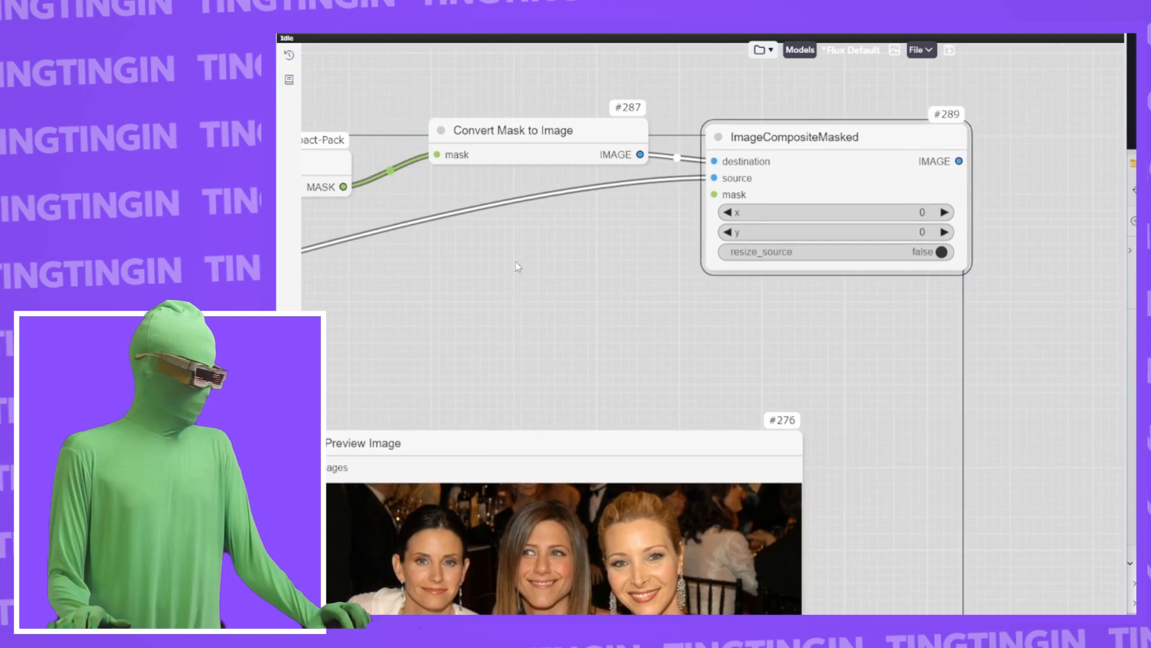
pyautogui.moveTo(347, 180); pyautogui.dragTo(698, 167)
pyautogui.moveTo(703, 231); pyautogui.dragTo(469, 202)
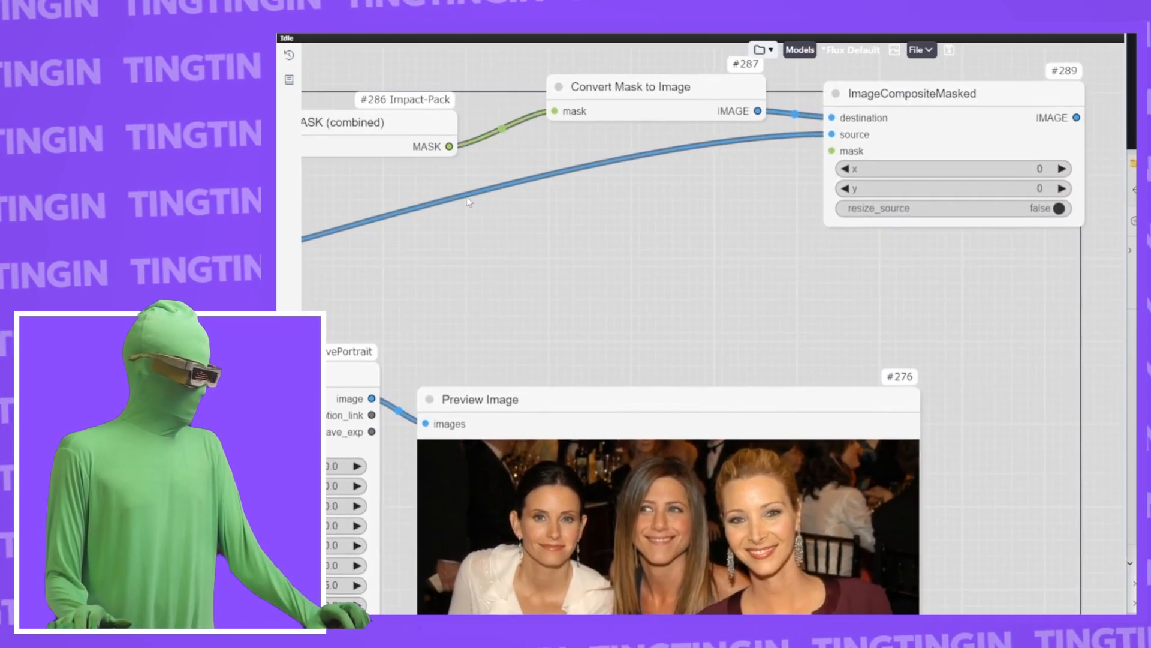
pyautogui.moveTo(449, 146); pyautogui.dragTo(832, 151)
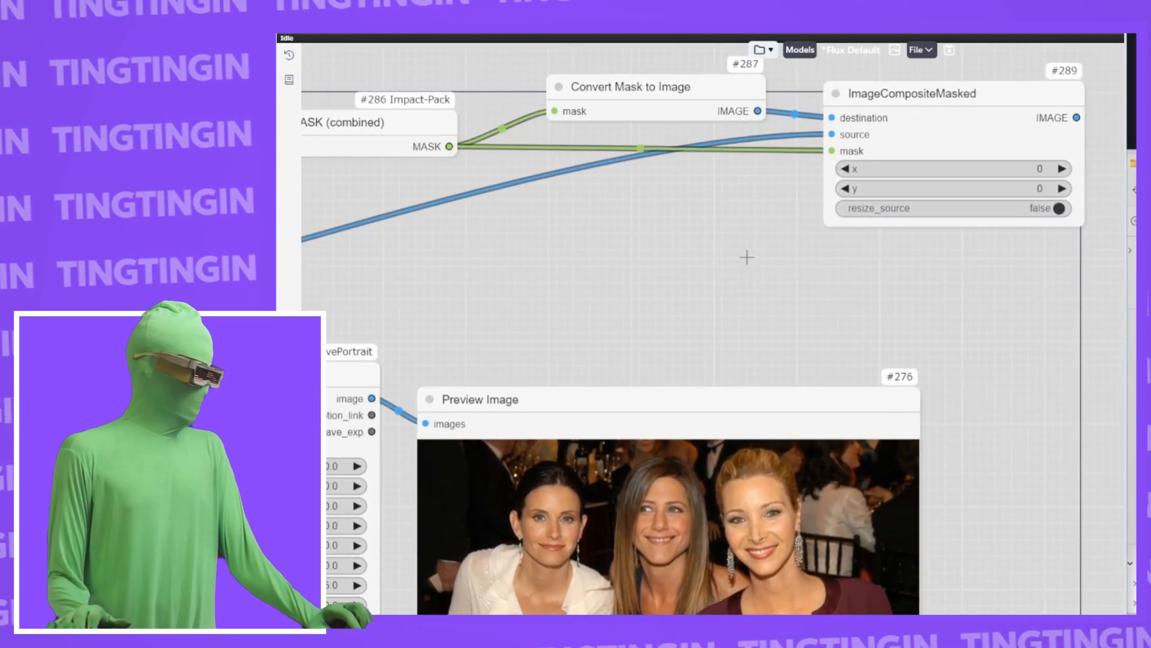
# Step: Attach a Preview Image node to ImageCompositeMasked's output, run the workflow, and enlarge the preview to inspect the isolated face
pyautogui.moveTo(745, 254); pyautogui.dragTo(384, 269)
pyautogui.moveTo(726, 127); pyautogui.dragTo(779, 117)
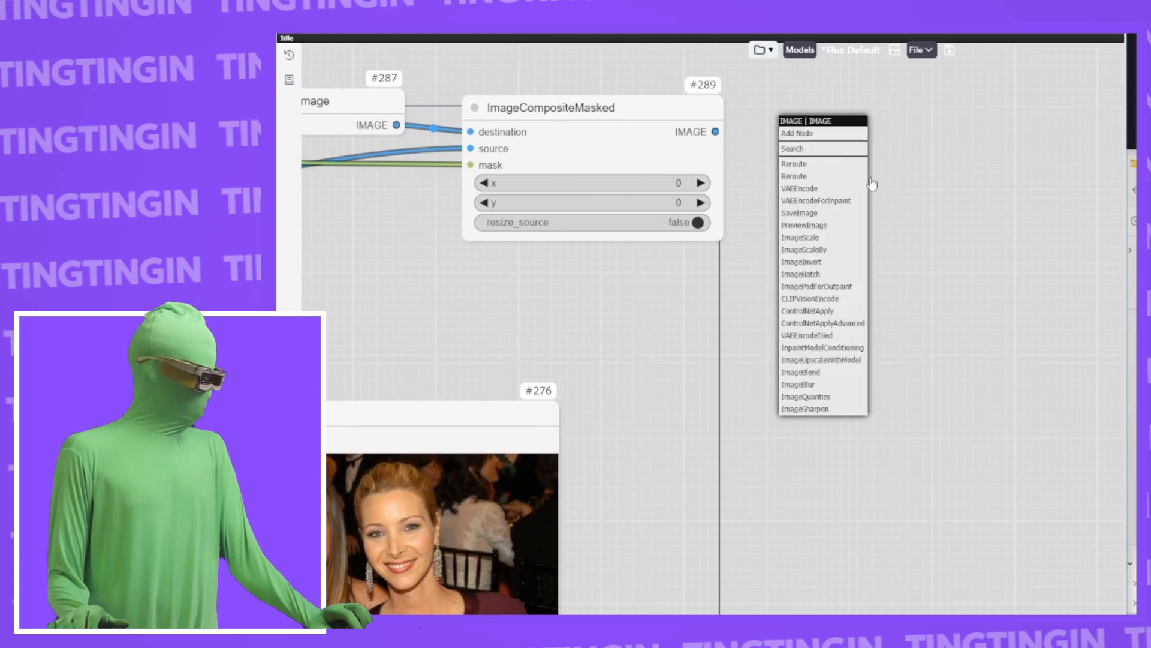
pyautogui.click(835, 205)
pyautogui.moveTo(907, 242); pyautogui.dragTo(732, 207)
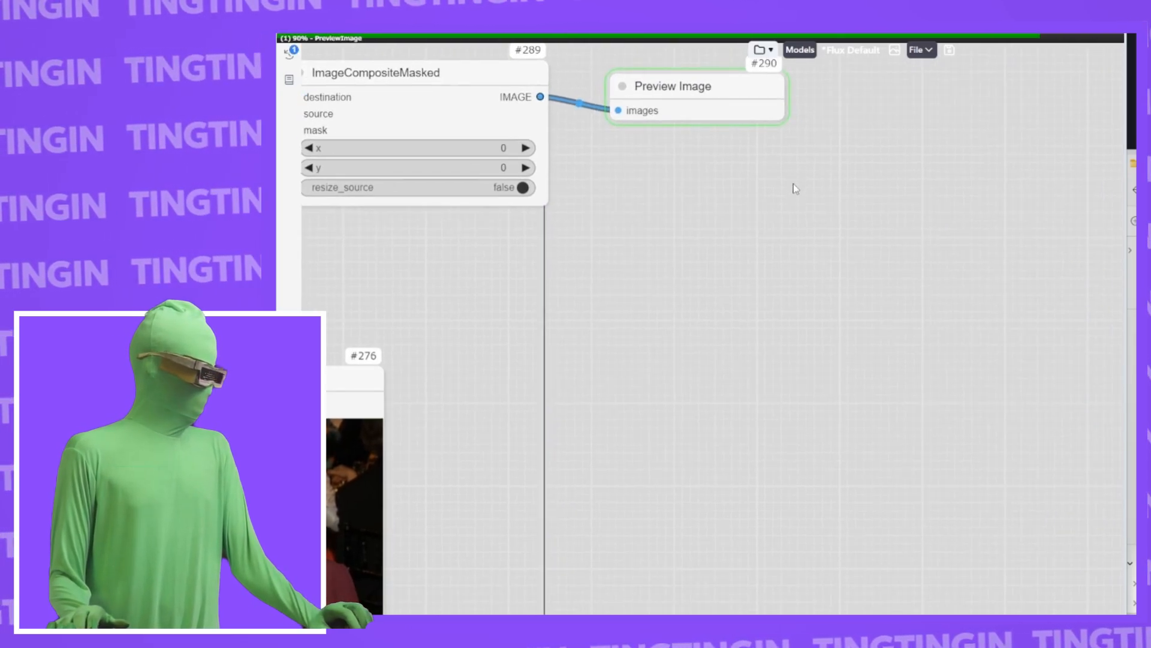
pyautogui.scroll(5, 726, 192)
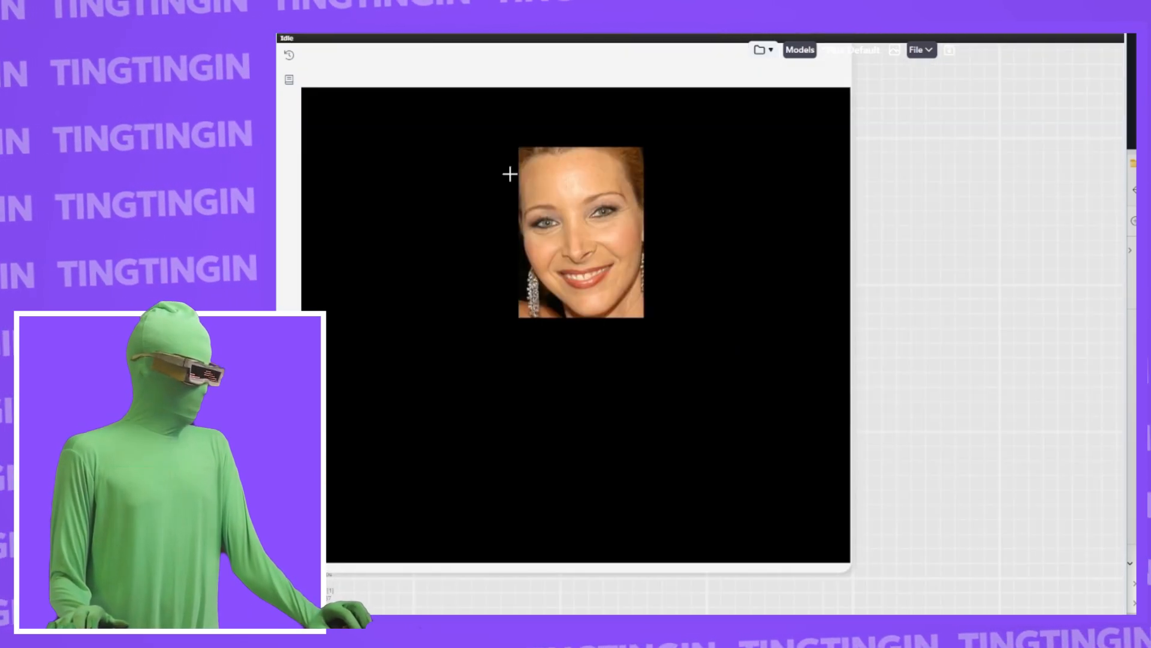
pyautogui.scroll(-6, 613, 227)
pyautogui.moveTo(606, 230); pyautogui.dragTo(993, 199)
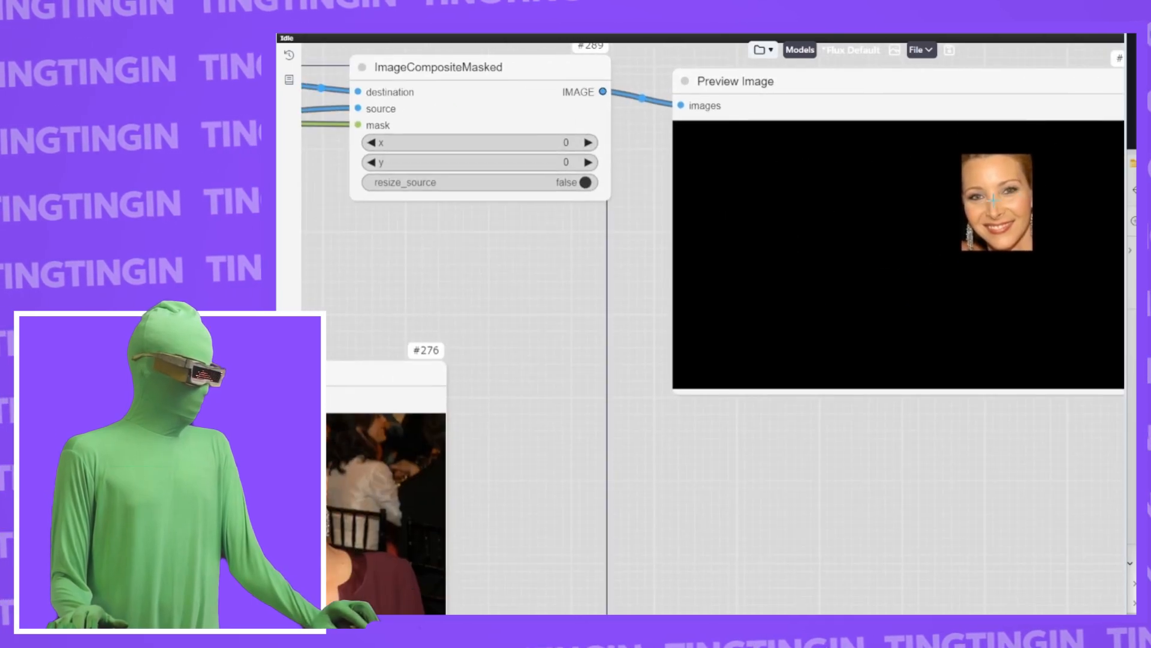
# Step: Connect the ImageCompositeMasked output to the src_image input of Expression Editor (PHM) and run the workflow on the isolated face
pyautogui.moveTo(526, 253); pyautogui.dragTo(692, 204)
pyautogui.scroll(-2, 771, 207)
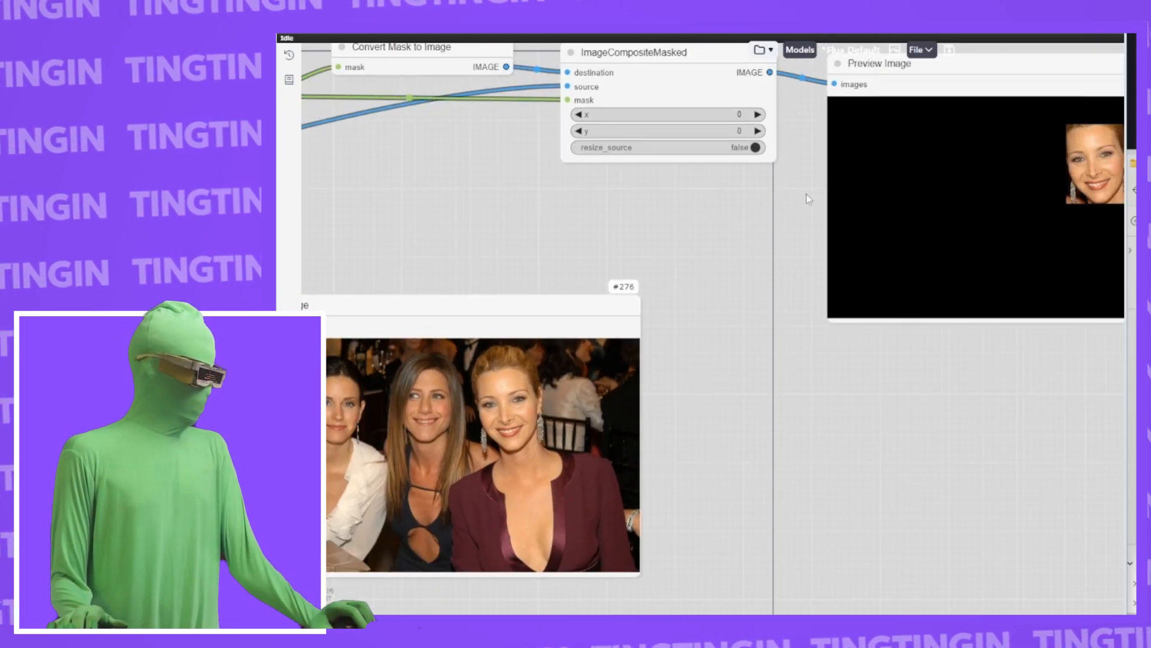
pyautogui.moveTo(807, 198); pyautogui.dragTo(454, 245)
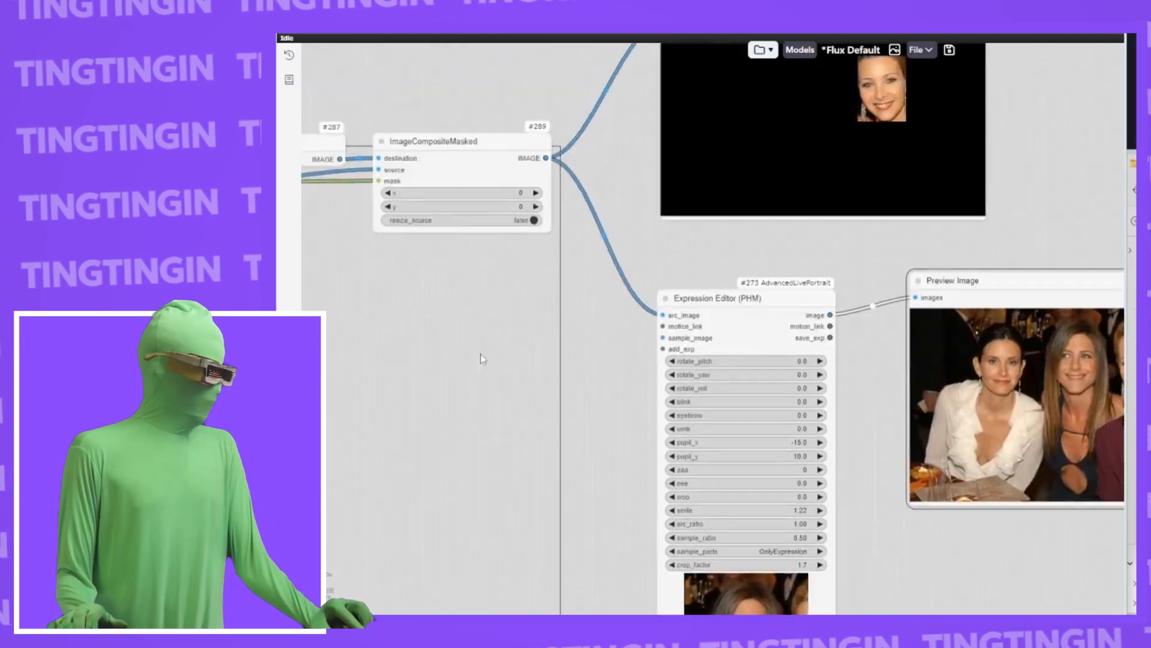
pyautogui.moveTo(481, 354); pyautogui.dragTo(365, 466)
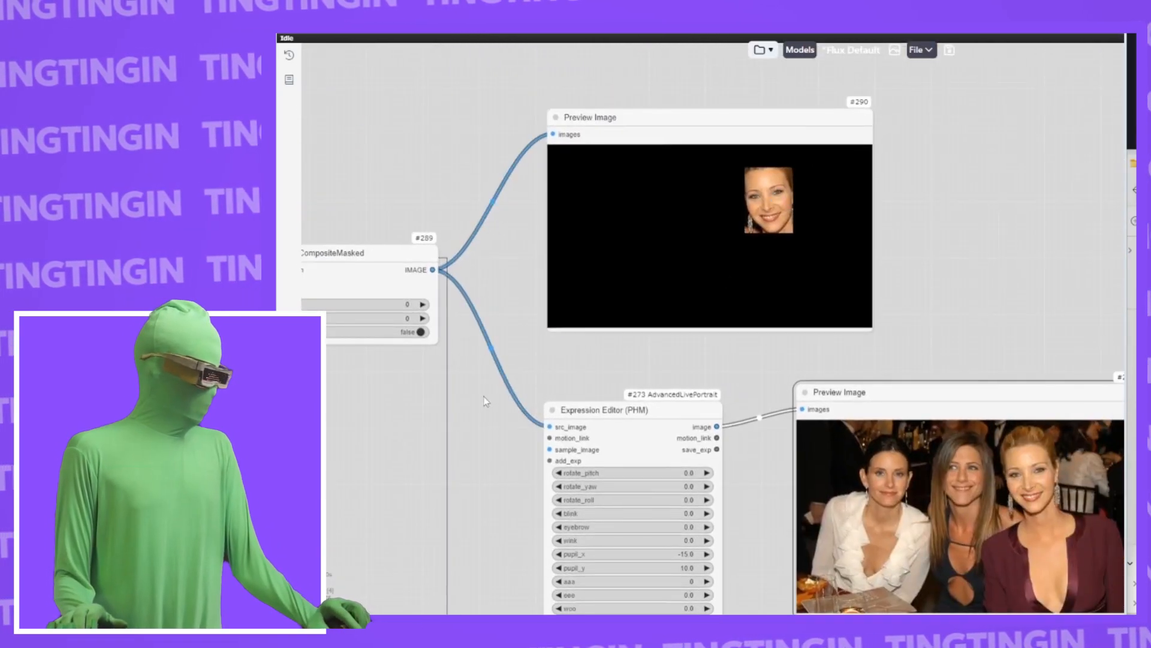
pyautogui.moveTo(486, 400); pyautogui.dragTo(566, 134)
pyautogui.scroll(4, 565, 133)
pyautogui.scroll(-2, 996, 72)
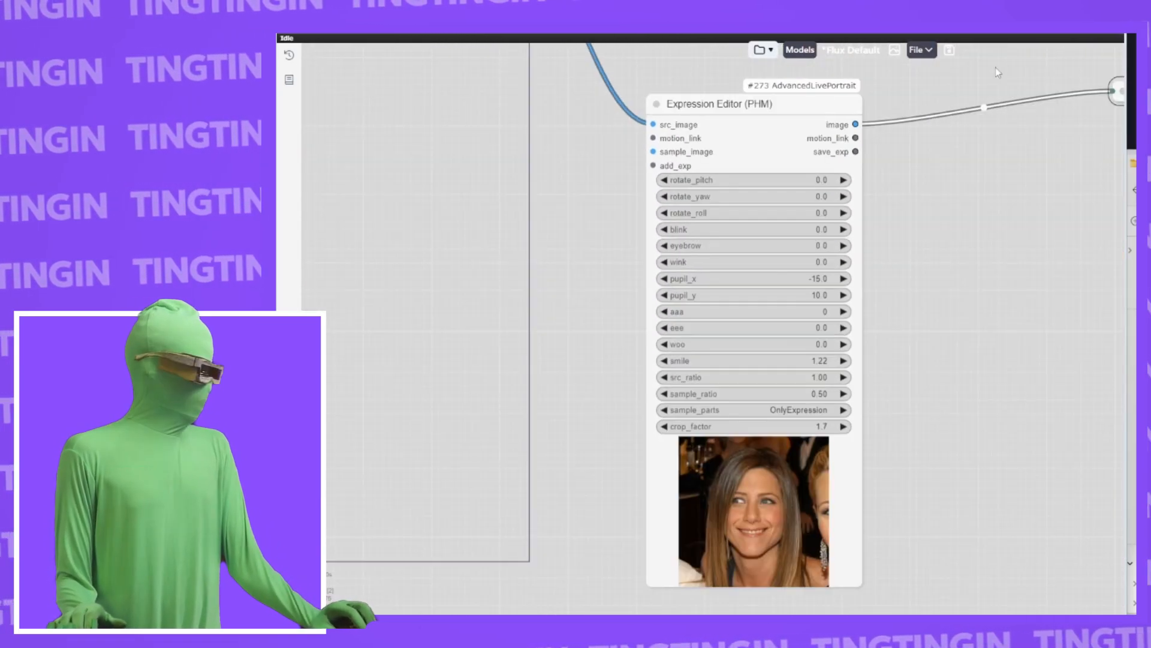
pyautogui.scroll(1, 863, 270)
pyautogui.moveTo(863, 528); pyautogui.dragTo(856, 330)
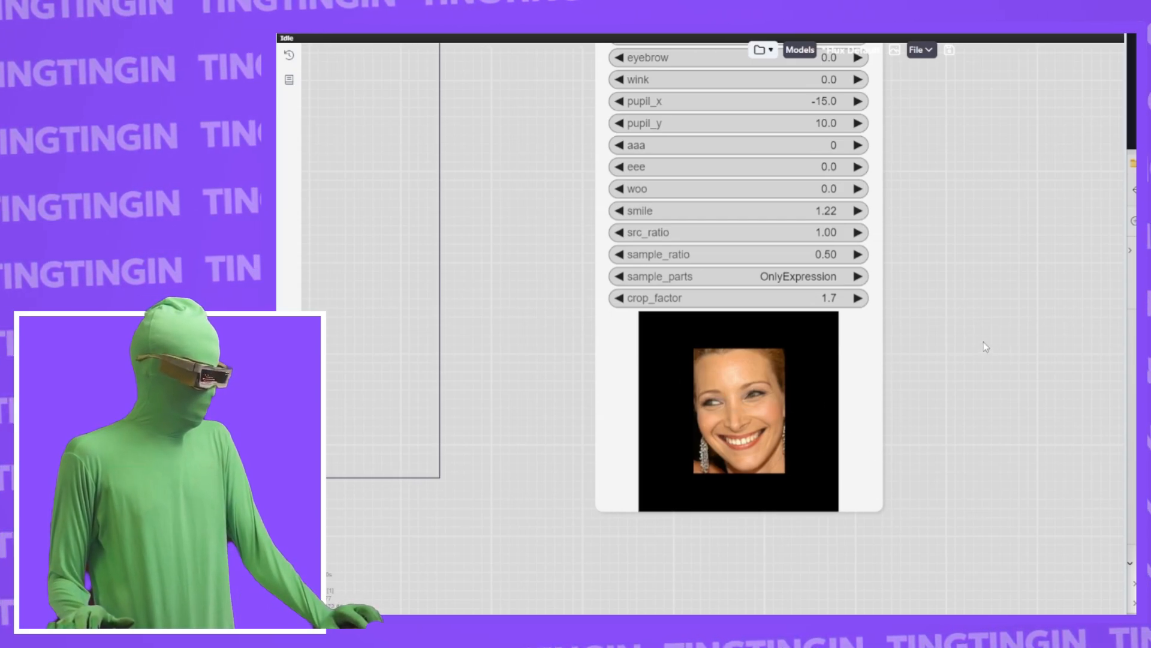
# Step: Inspect the edited face in the Preview Image node attached to Expression Editor (PHM)
pyautogui.moveTo(983, 342); pyautogui.dragTo(444, 351)
pyautogui.scroll(-3, 745, 313)
pyautogui.moveTo(945, 263); pyautogui.dragTo(545, 470)
pyautogui.moveTo(846, 330); pyautogui.dragTo(1064, 292)
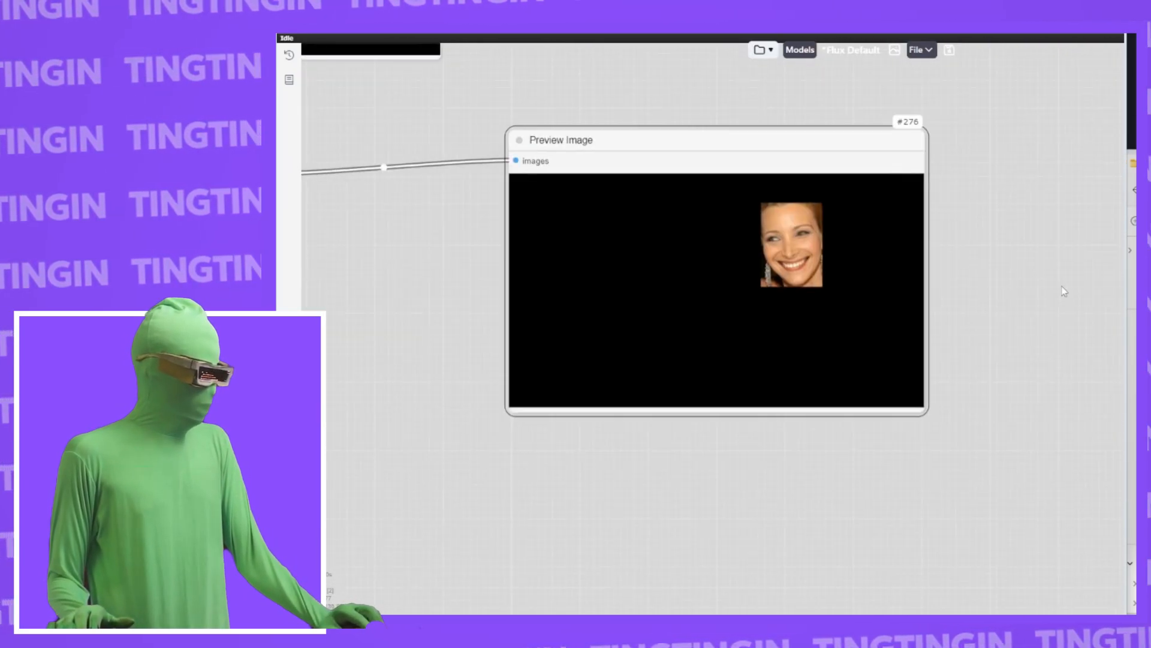
pyautogui.moveTo(863, 167); pyautogui.dragTo(607, 207)
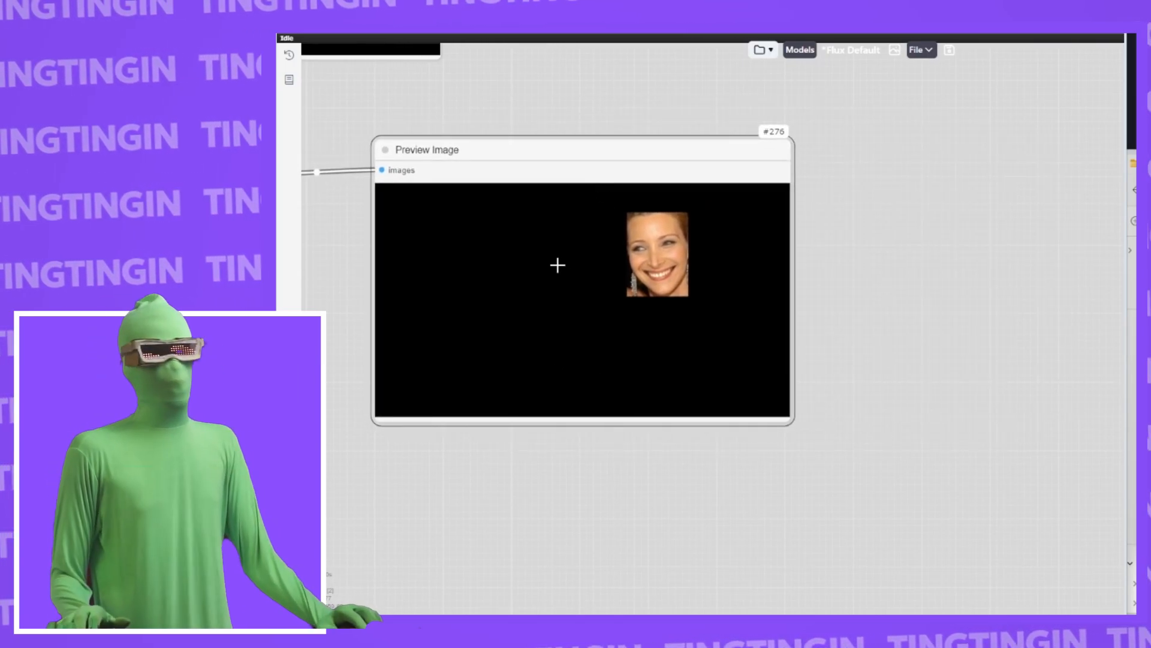
# Step: Add a second ImageCompositeMasked node between Expression Editor (PHM) and its Preview Image, shifting the preview node to make room
pyautogui.moveTo(324, 249); pyautogui.dragTo(777, 325)
pyautogui.scroll(-3, 762, 324)
pyautogui.scroll(-2, 770, 231)
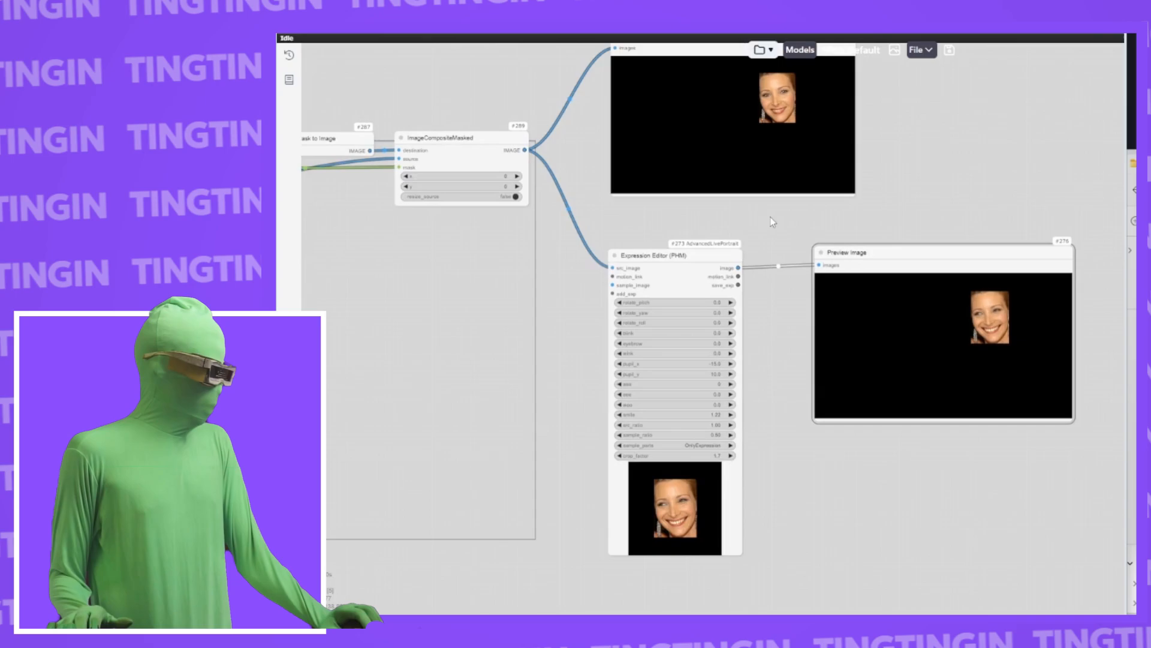
pyautogui.moveTo(921, 196); pyautogui.dragTo(929, 315)
pyautogui.doubleClick(850, 406)
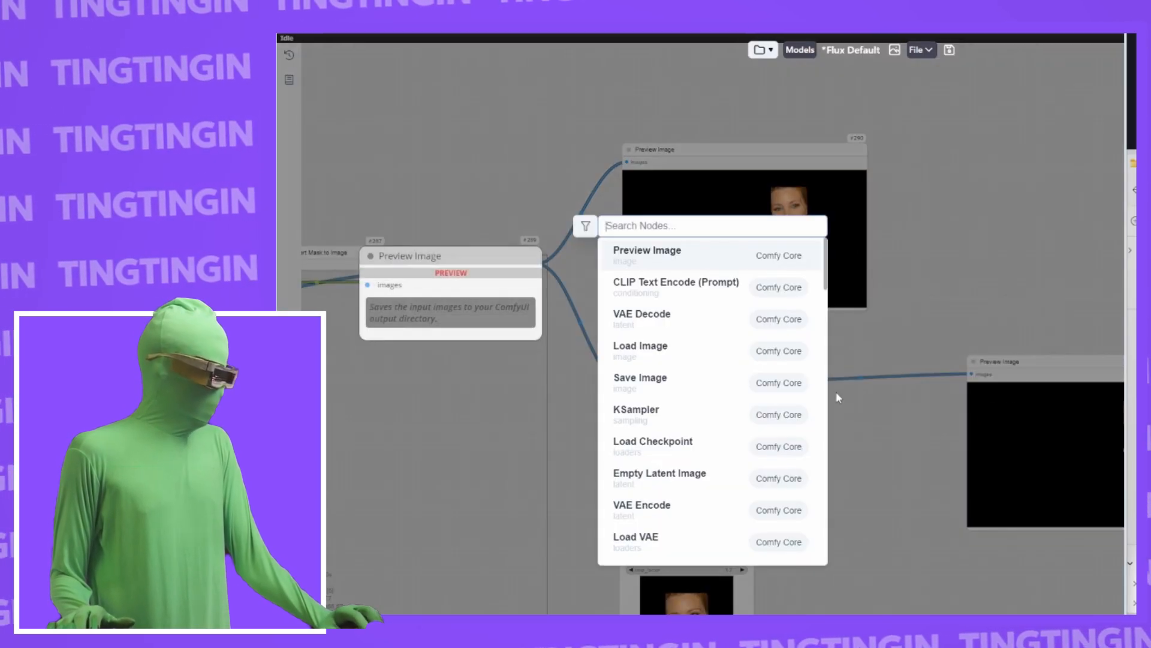
pyautogui.write('imagecom')
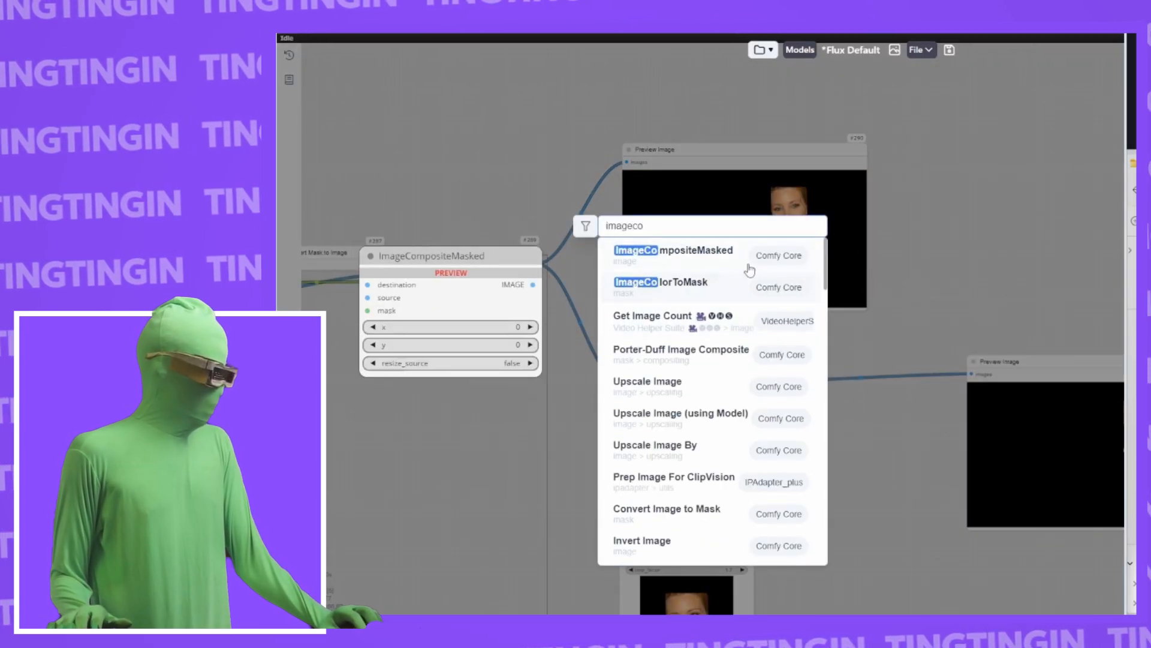
pyautogui.press('Return')
pyautogui.moveTo(1022, 349); pyautogui.dragTo(1012, 315)
pyautogui.moveTo(778, 339); pyautogui.dragTo(799, 304)
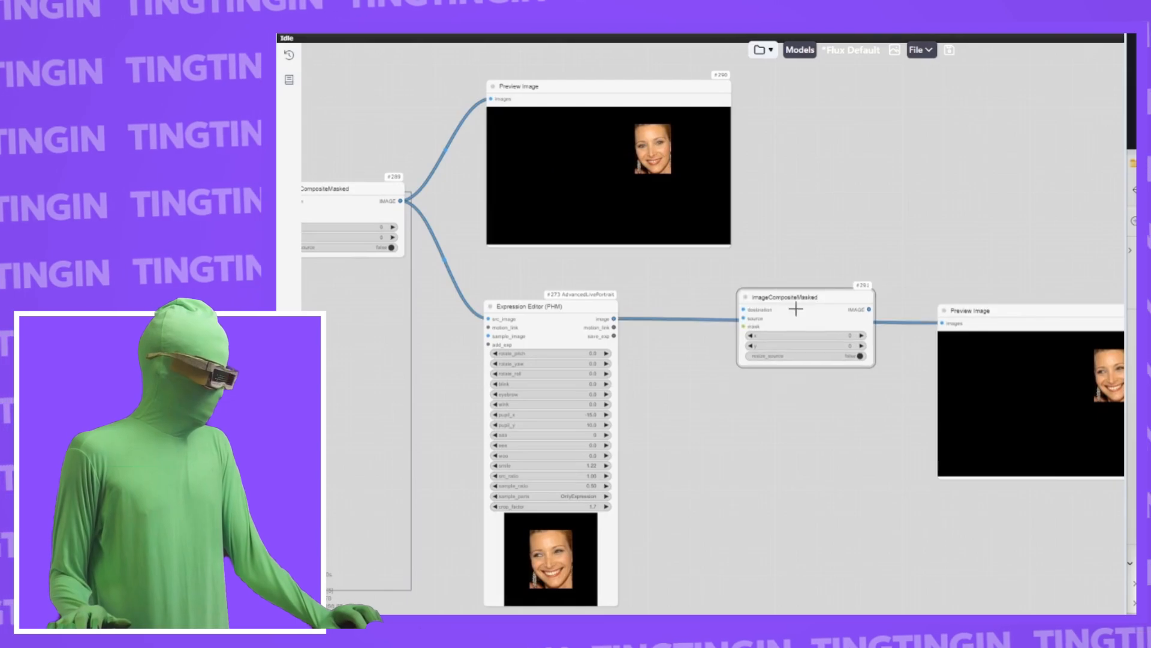
# Step: Connect Expression Editor's image output to the second ImageCompositeMasked's source and the SEGS to MASK (combined) output to its mask input
pyautogui.scroll(5, 767, 314)
pyautogui.moveTo(521, 324); pyautogui.dragTo(747, 288)
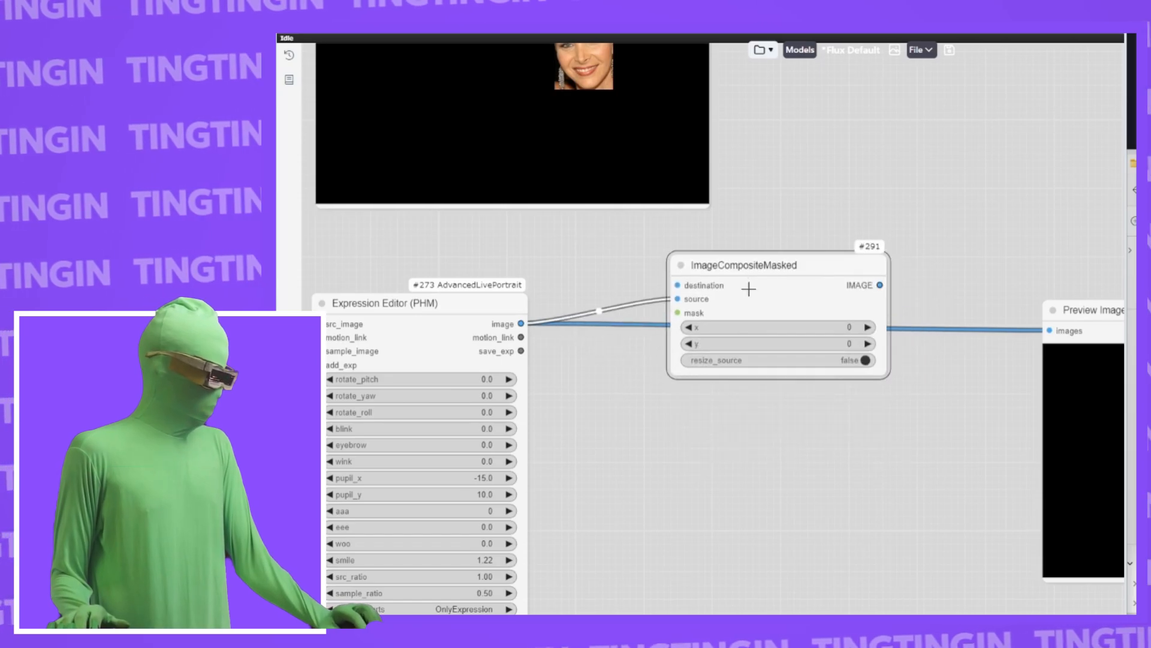
pyautogui.moveTo(702, 432); pyautogui.dragTo(894, 287)
pyautogui.scroll(-3, 550, 223)
pyautogui.moveTo(550, 223); pyautogui.dragTo(579, 277)
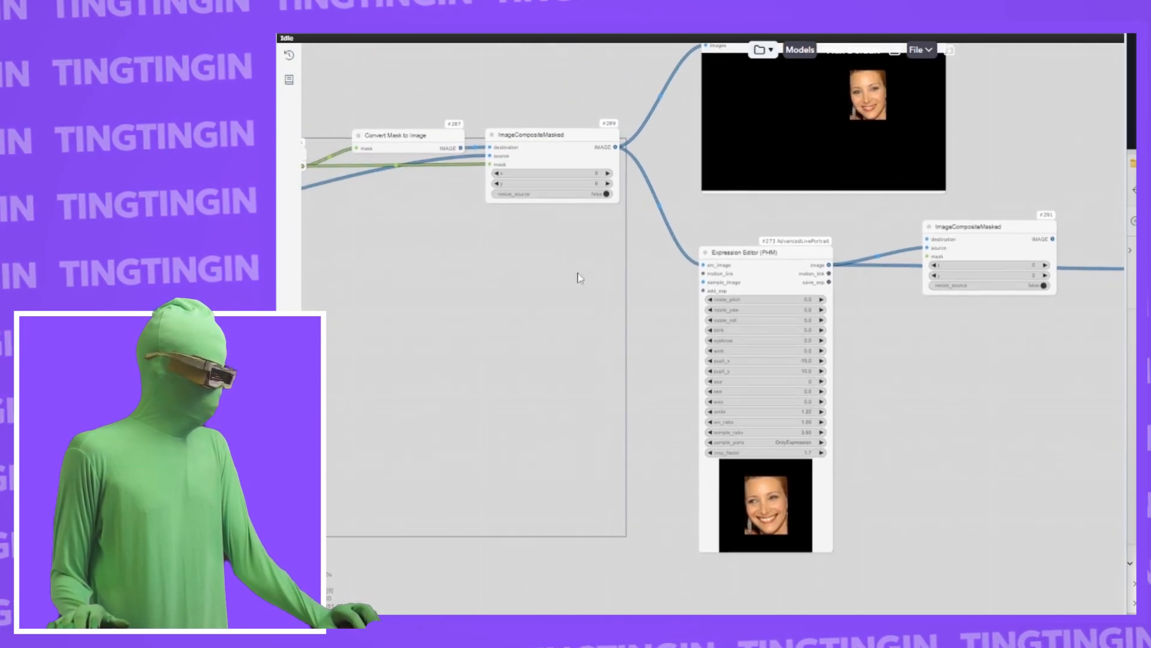
pyautogui.moveTo(360, 247); pyautogui.dragTo(379, 170)
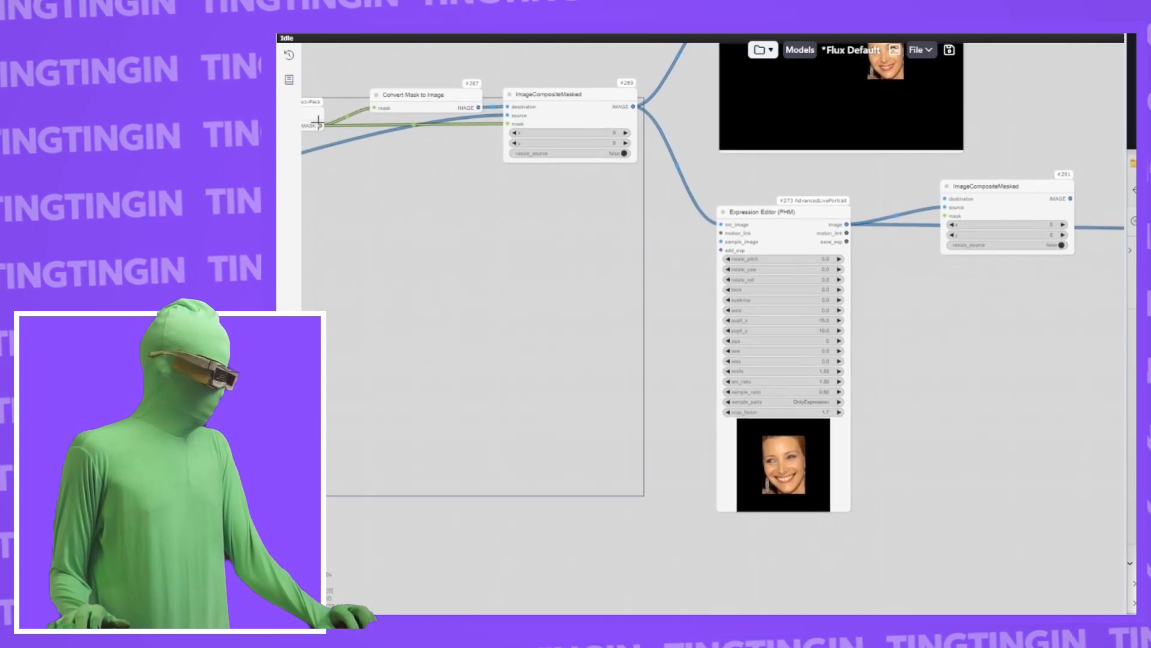
pyautogui.moveTo(473, 141); pyautogui.dragTo(946, 215)
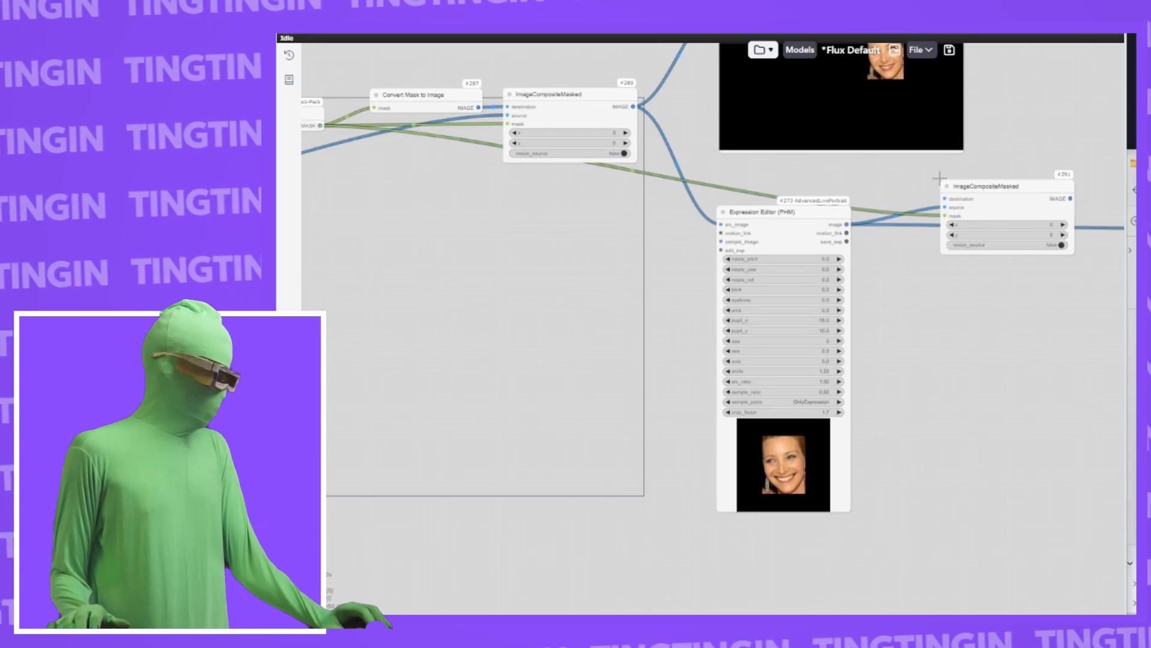
# Step: Connect the original group photo from Load Image to the second ImageCompositeMasked's destination input
pyautogui.scroll(5, 959, 210)
pyautogui.scroll(1, 958, 190)
pyautogui.scroll(-8, 902, 178)
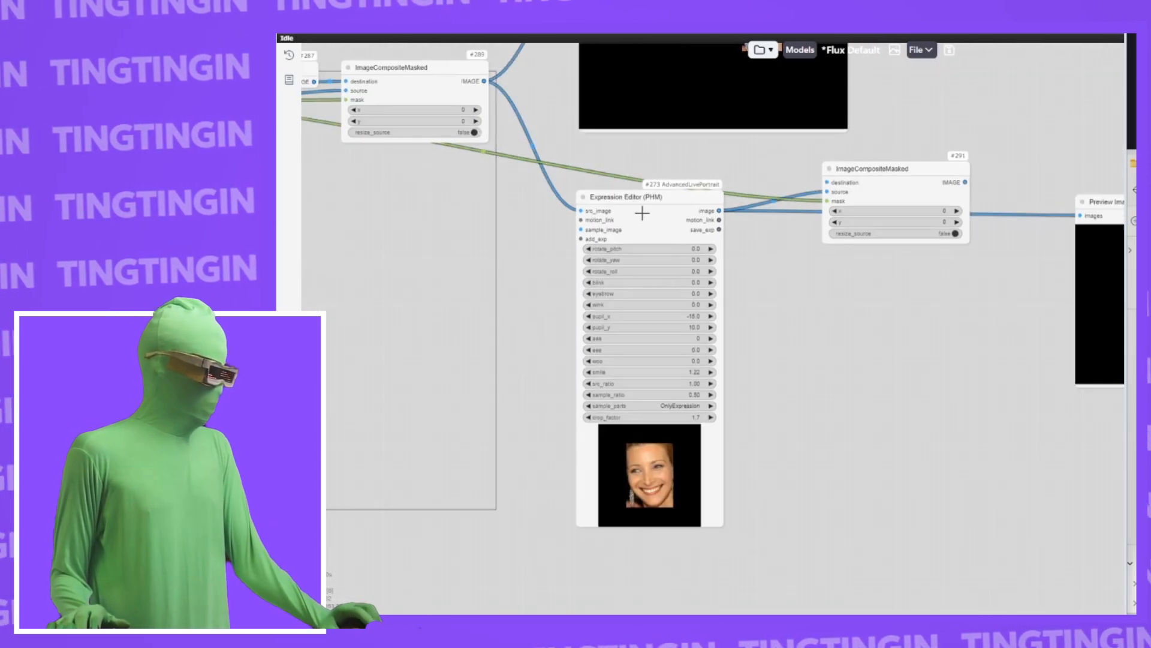
pyautogui.moveTo(1036, 137); pyautogui.dragTo(1034, 138)
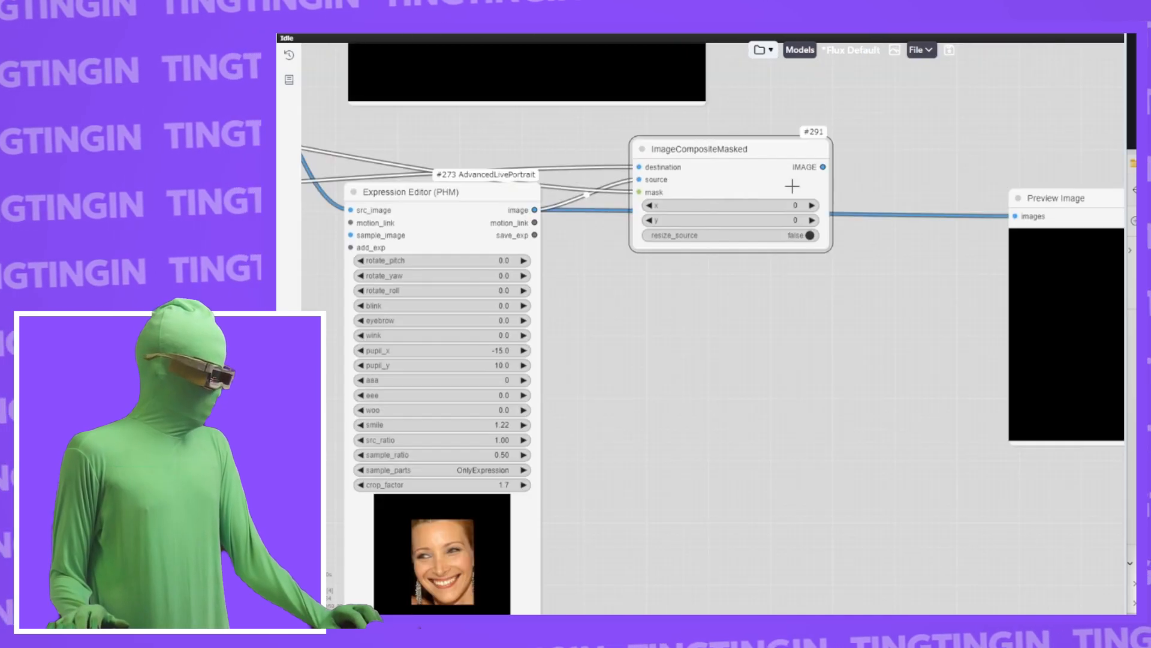
# Step: Connect the second ImageCompositeMasked's output to the Preview Image, run the workflow, and inspect the edges of the composited face
pyautogui.moveTo(895, 232); pyautogui.dragTo(772, 194)
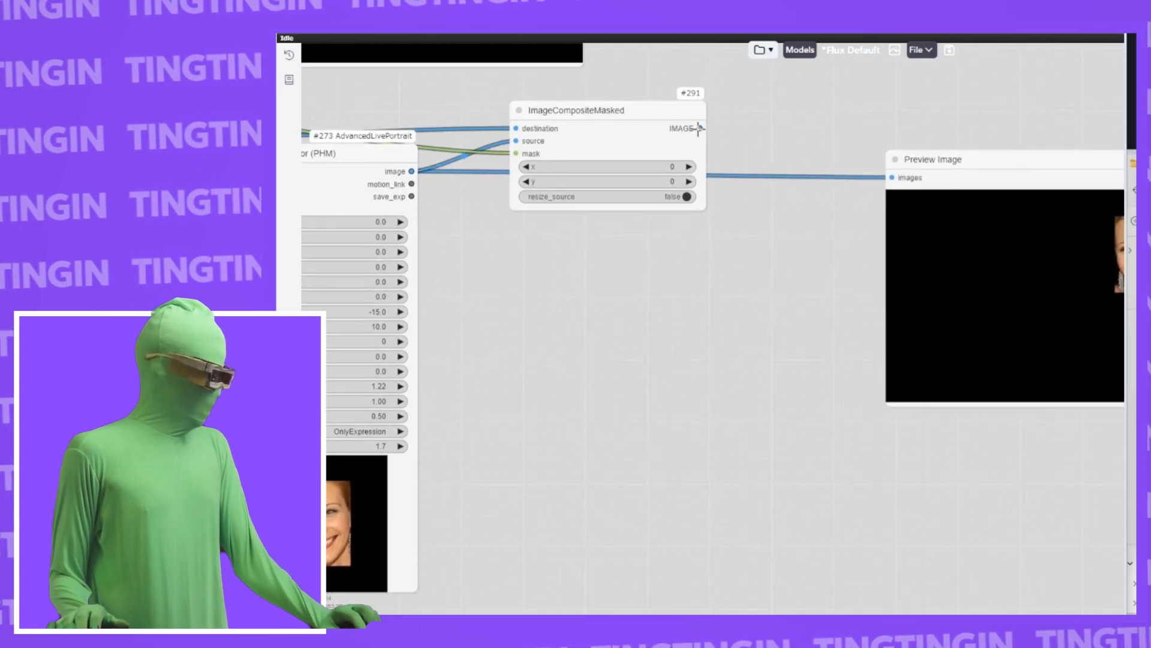
pyautogui.moveTo(740, 139); pyautogui.dragTo(893, 177)
pyautogui.hotkey('ctrl', 'Return')
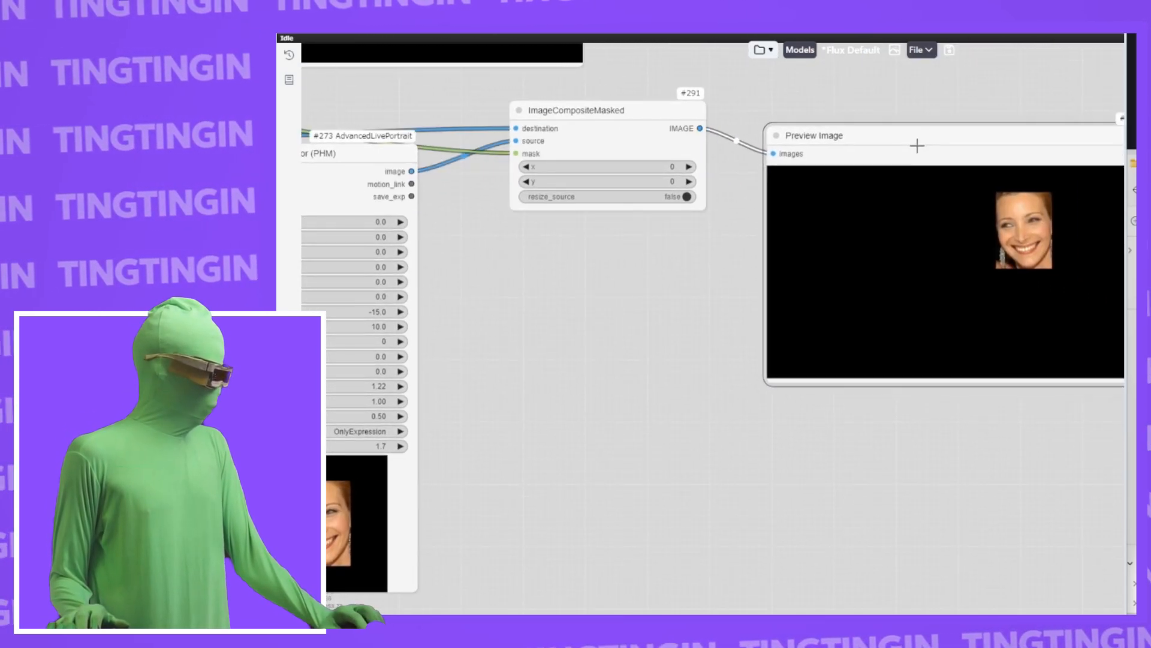
pyautogui.moveTo(1019, 223); pyautogui.dragTo(896, 223)
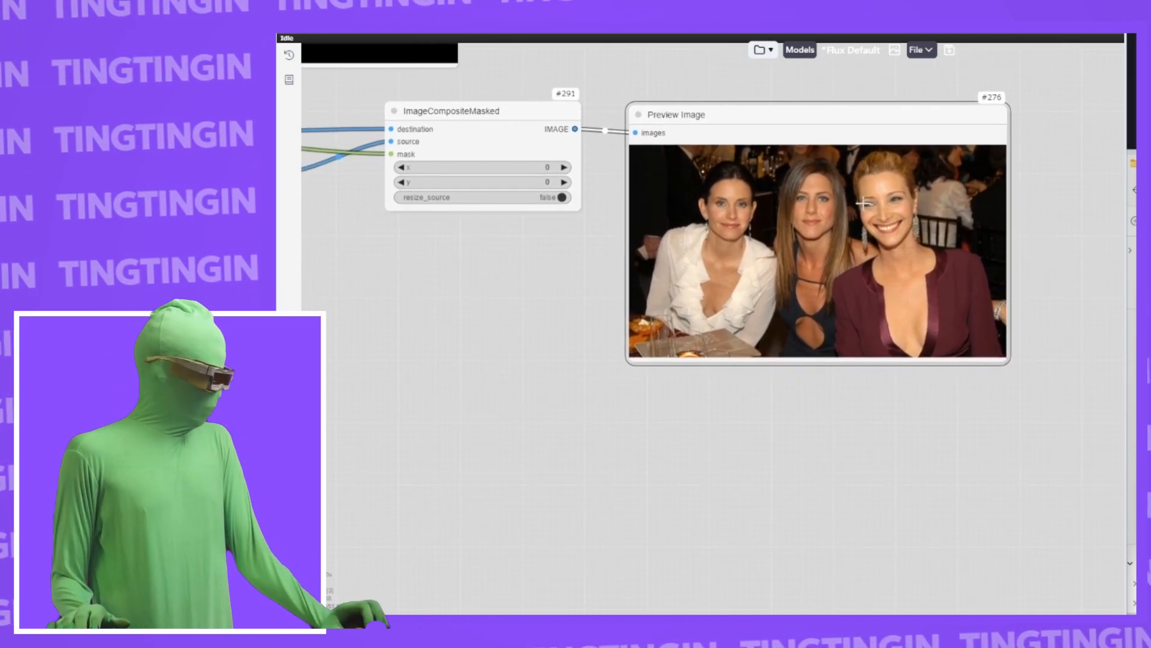
pyautogui.scroll(10, 875, 261)
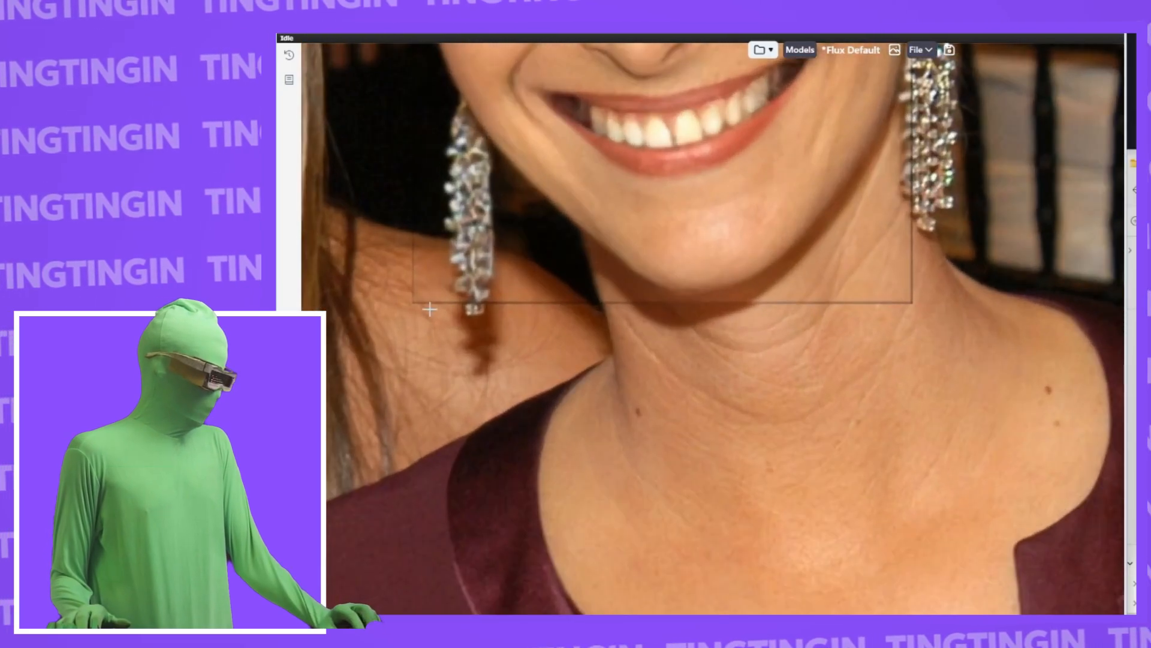
pyautogui.scroll(-3, 904, 289)
pyautogui.scroll(10, 883, 133)
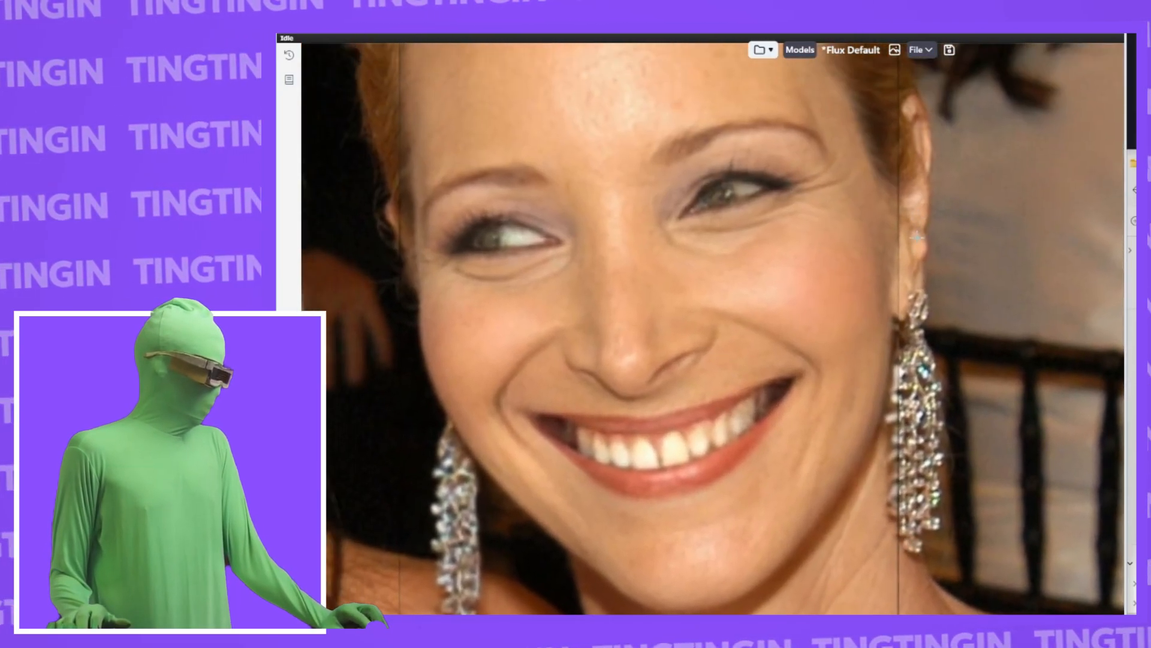
pyautogui.scroll(-8, 732, 187)
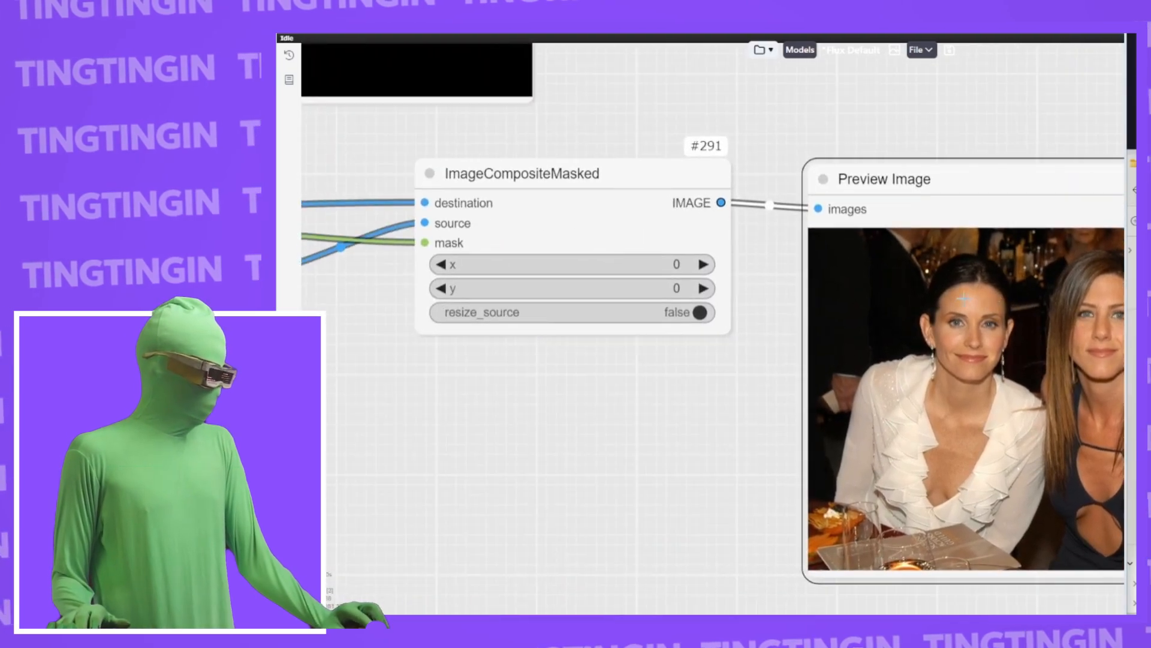
# Step: Add a Dilate Mask node before the second ImageCompositeMasked and connect its MASK output to the mask input
pyautogui.scroll(-4, 622, 283)
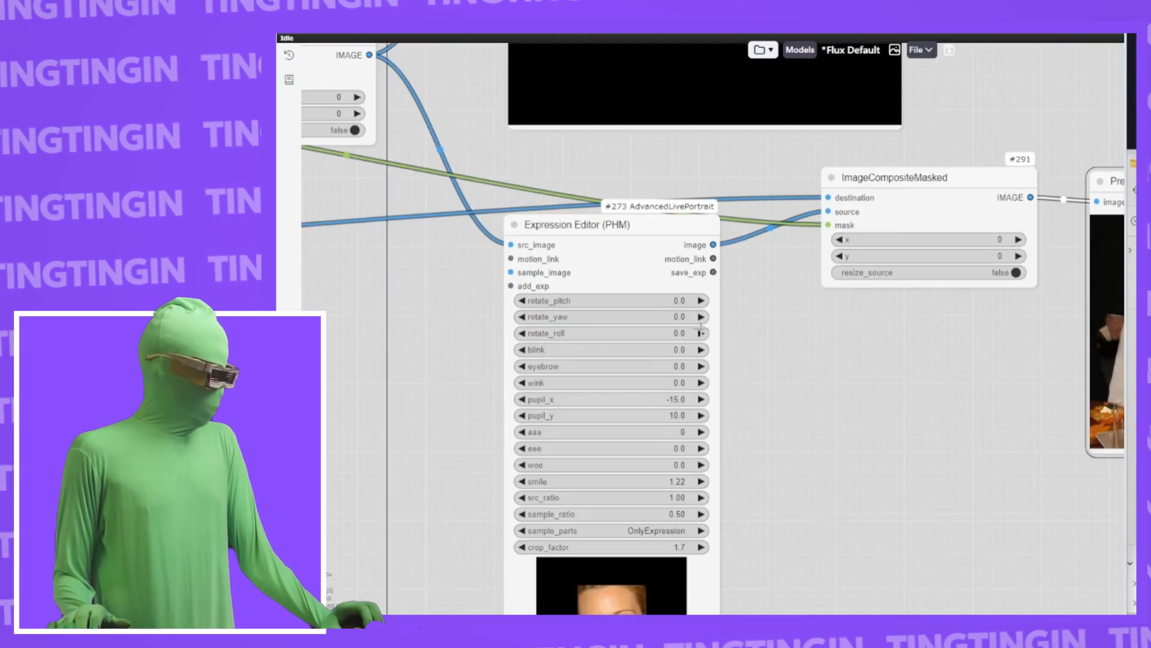
pyautogui.moveTo(622, 283); pyautogui.dragTo(460, 278)
pyautogui.doubleClick(731, 326)
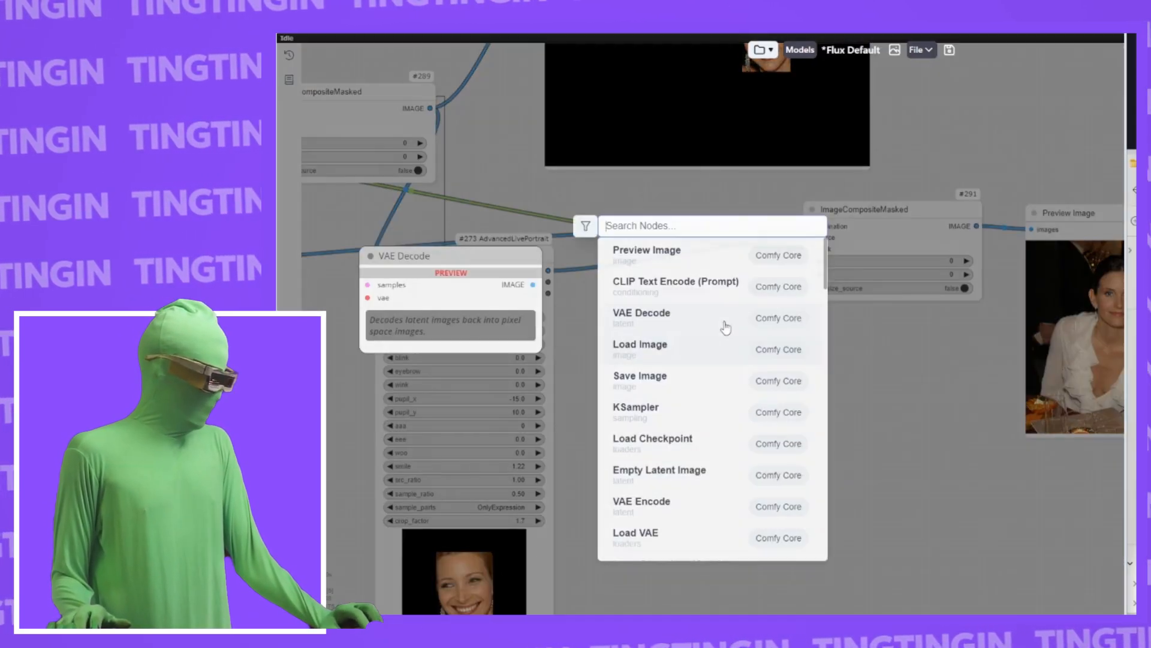
pyautogui.write('dilat')
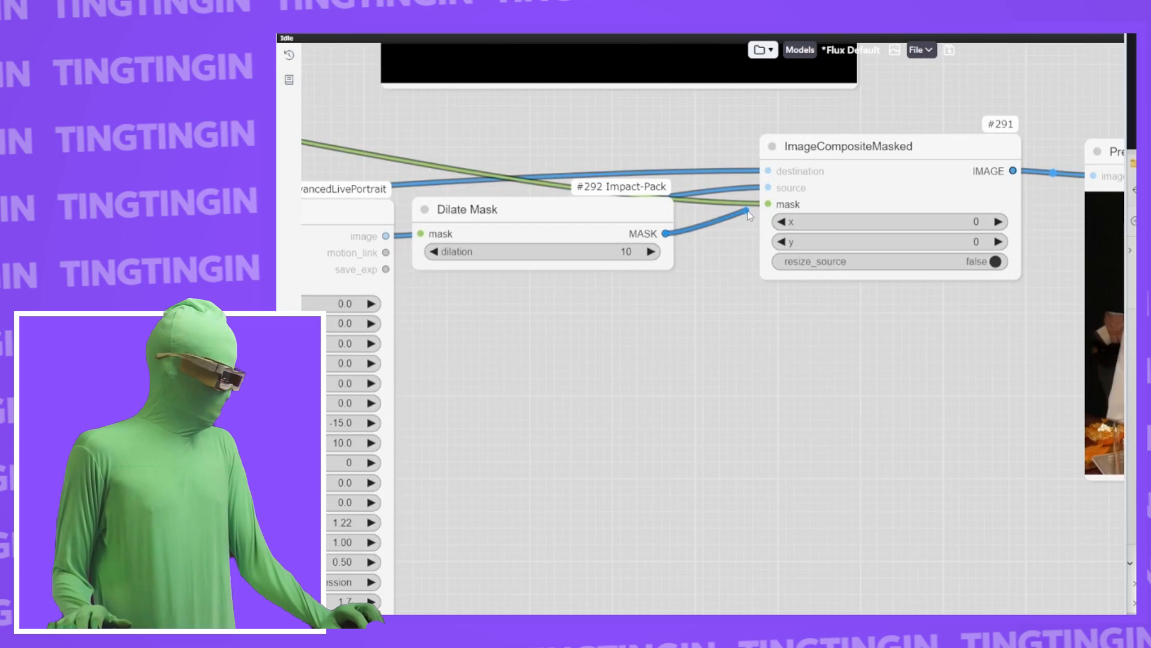
pyautogui.moveTo(309, 264); pyautogui.dragTo(701, 234)
# Step: Connect the SEGS to MASK (combined) output to the Dilate Mask node's mask input
pyautogui.scroll(-6, 534, 181)
pyautogui.moveTo(410, 101); pyautogui.dragTo(517, 150)
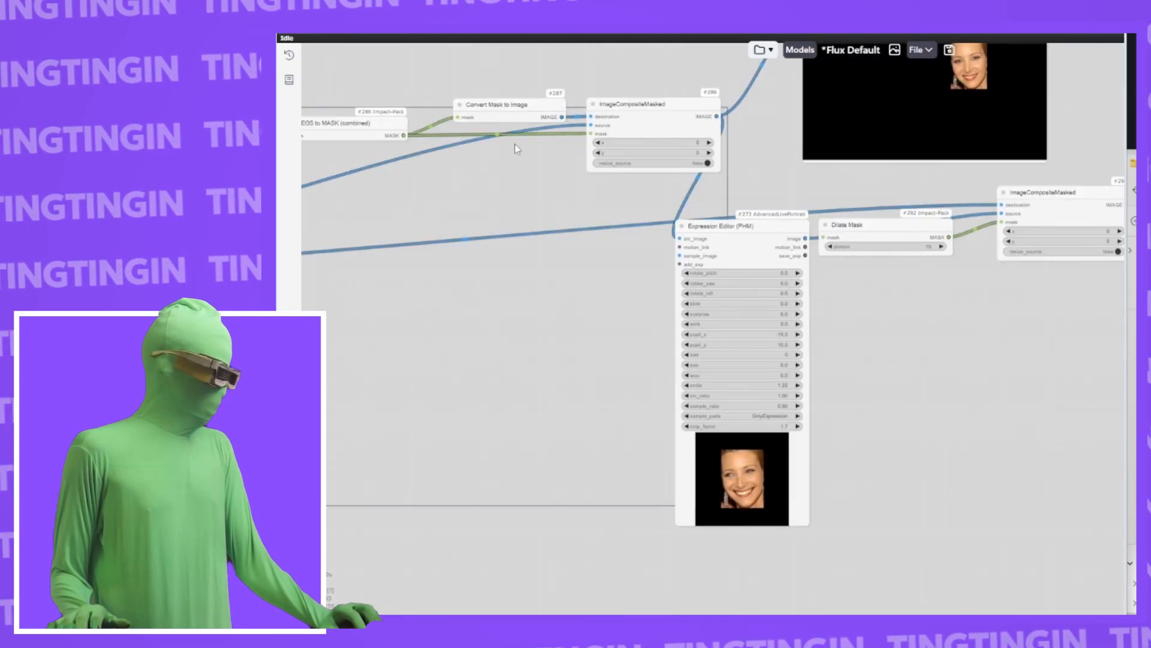
pyautogui.moveTo(401, 135); pyautogui.dragTo(823, 237)
# Step: Run the workflow with the Dilate Mask node in place and inspect the pasted face's border in the preview
pyautogui.scroll(3, 701, 238)
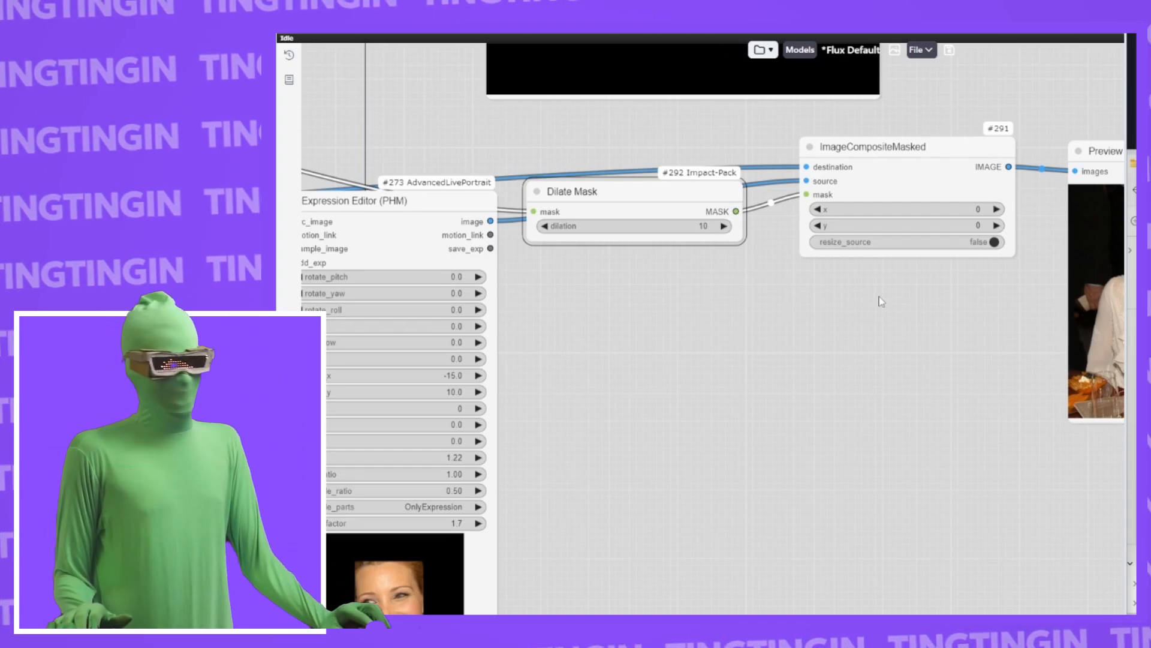
pyautogui.moveTo(879, 295); pyautogui.dragTo(640, 294)
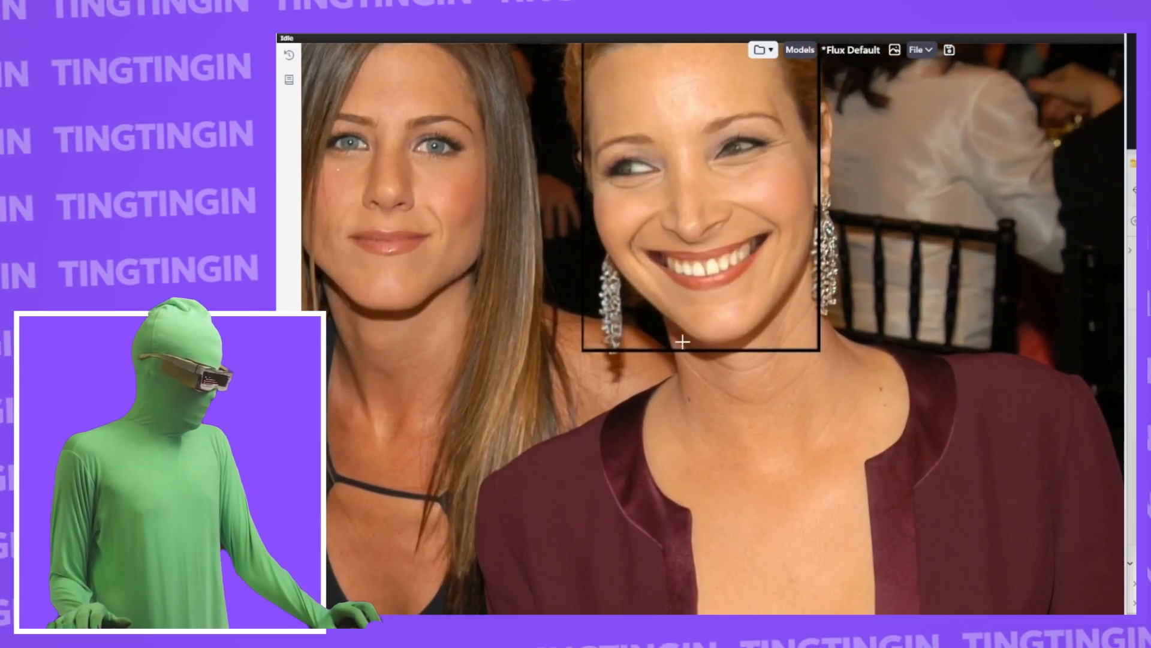
pyautogui.scroll(-7, 743, 283)
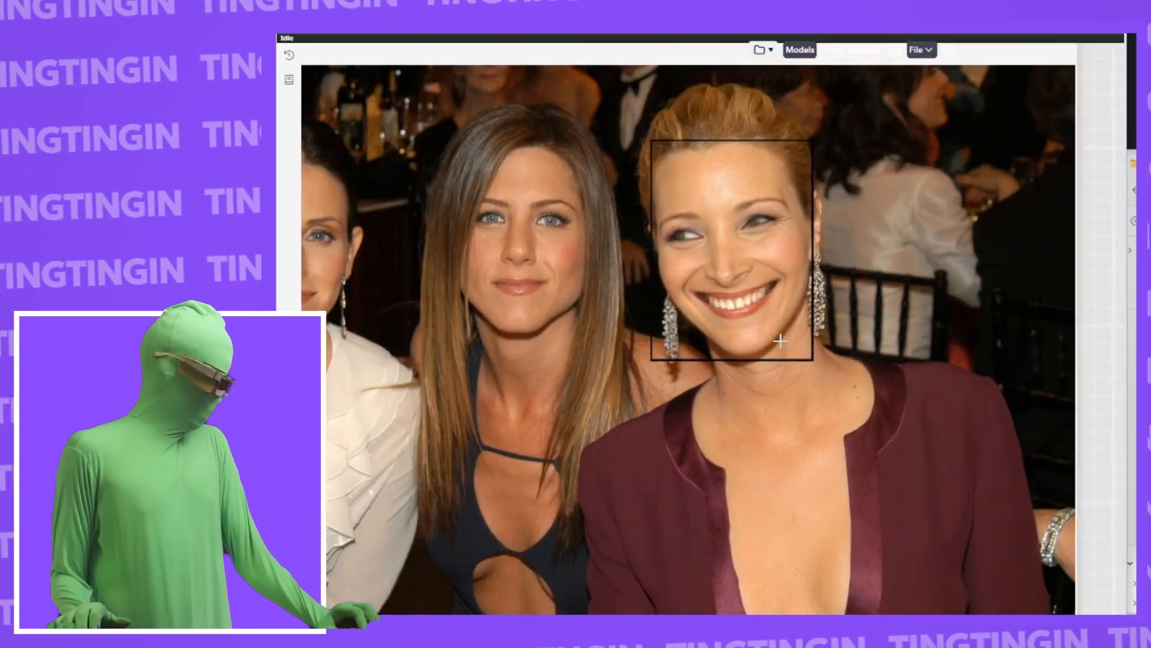
pyautogui.moveTo(392, 332); pyautogui.dragTo(756, 350)
pyautogui.scroll(-3, 756, 350)
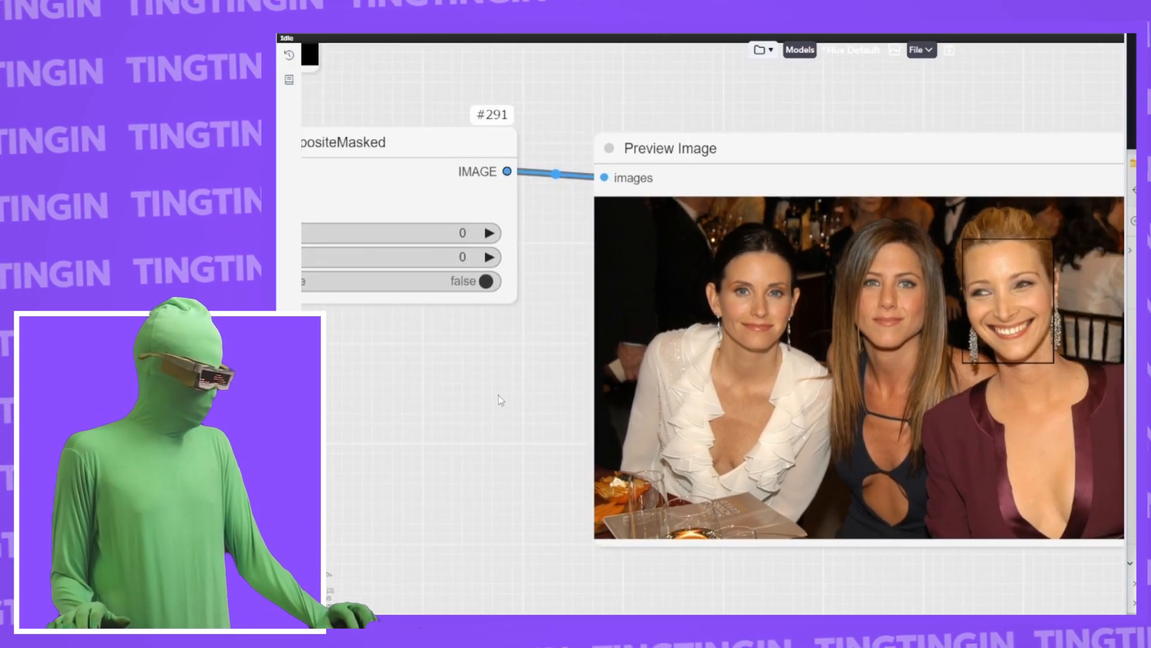
# Step: Set the Dilate Mask node's dilation to -10, run the workflow again, and inspect the seam around the face
pyautogui.moveTo(180, 390); pyautogui.dragTo(598, 351)
pyautogui.click(557, 217)
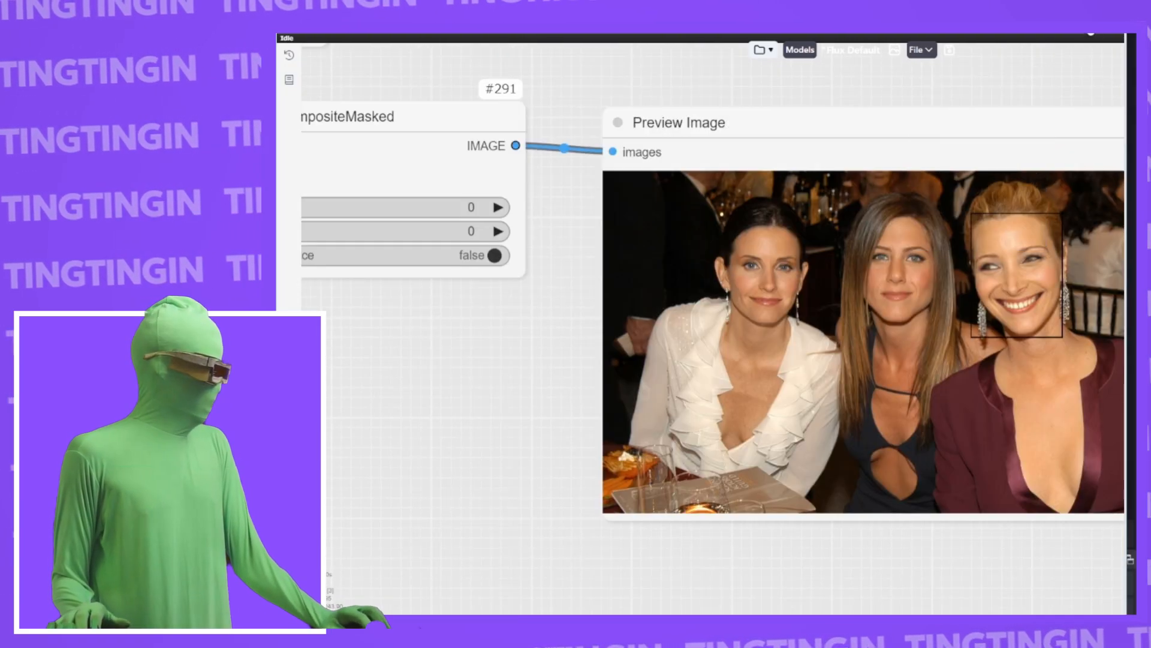
pyautogui.scroll(2, 706, 316)
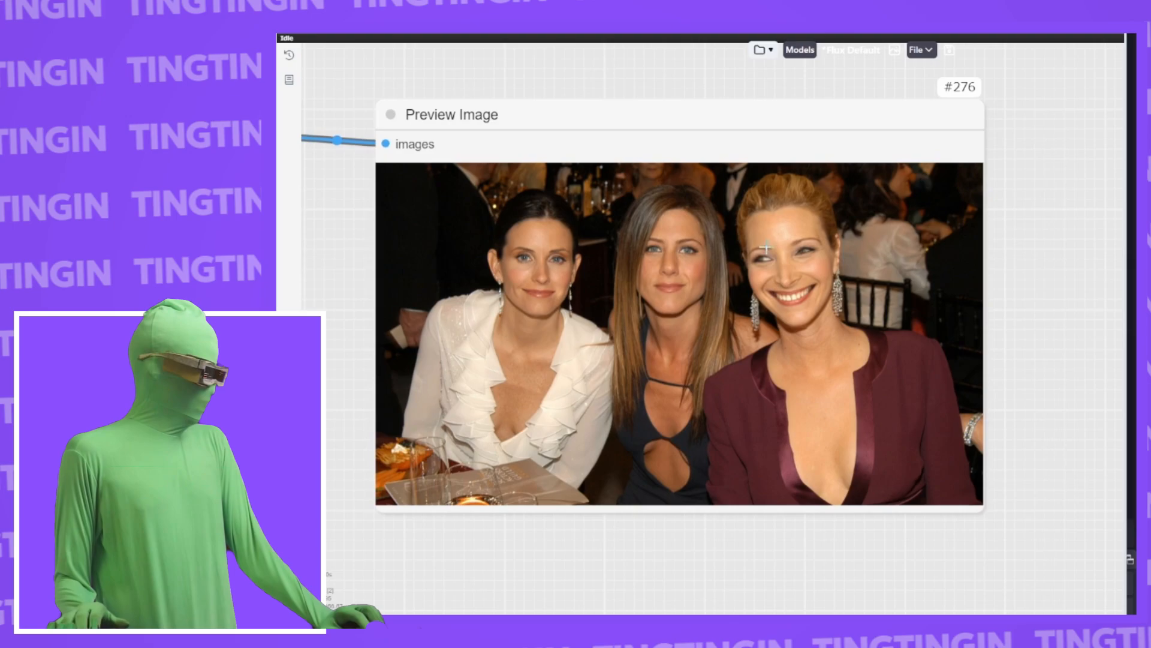
pyautogui.scroll(15, 726, 272)
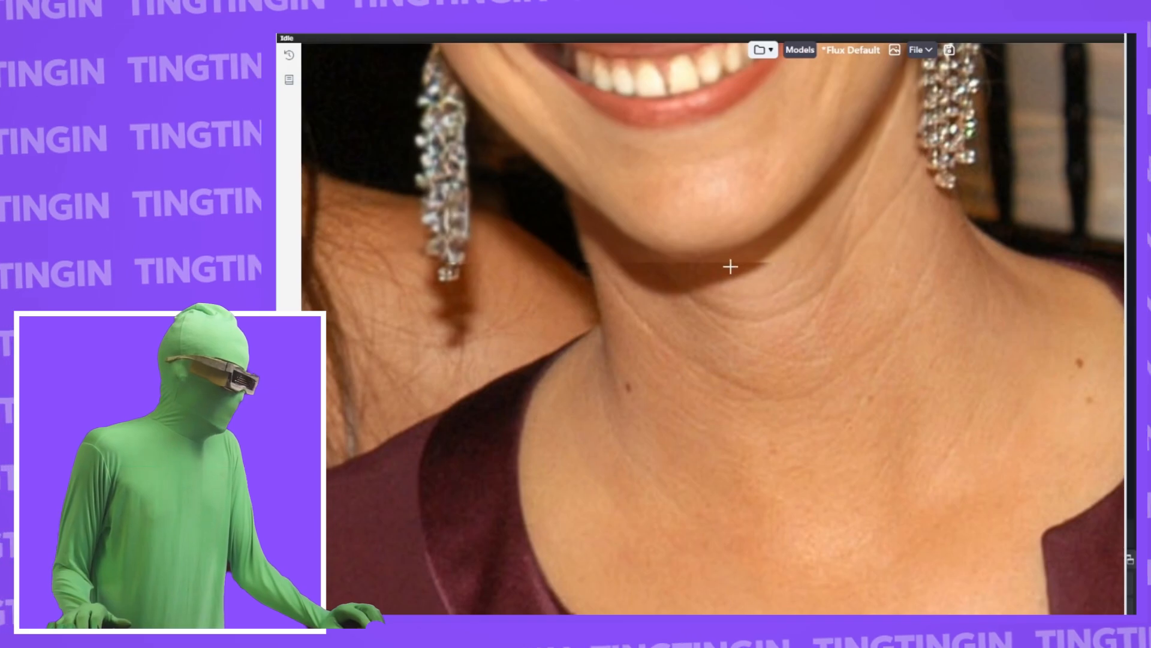
pyautogui.scroll(-15, 574, 286)
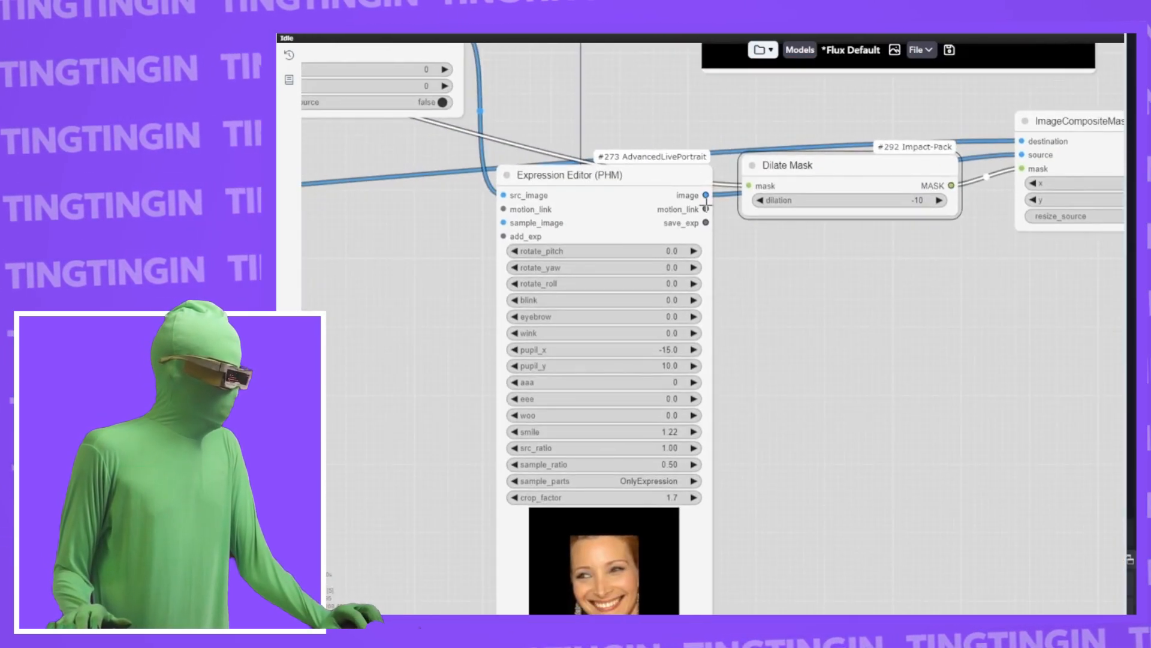
# Step: Make room beside the Dilate Mask node and add a Gaussian Blur Mask node
pyautogui.click(819, 160)
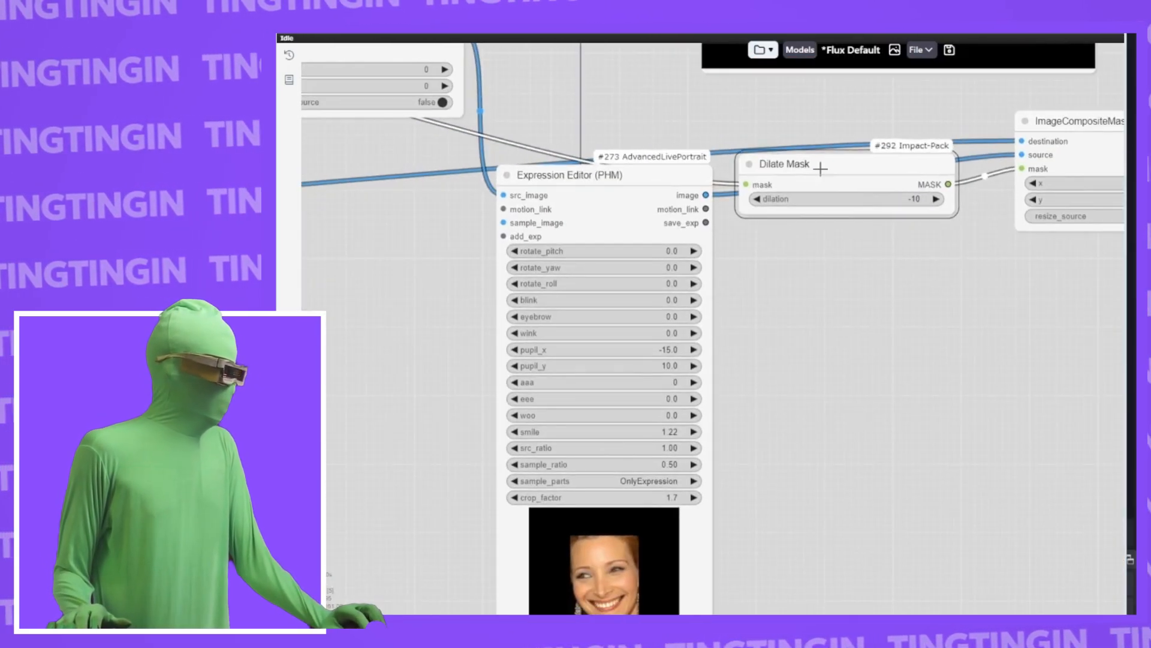
pyautogui.moveTo(626, 179); pyautogui.dragTo(528, 181)
pyautogui.moveTo(812, 176); pyautogui.dragTo(701, 180)
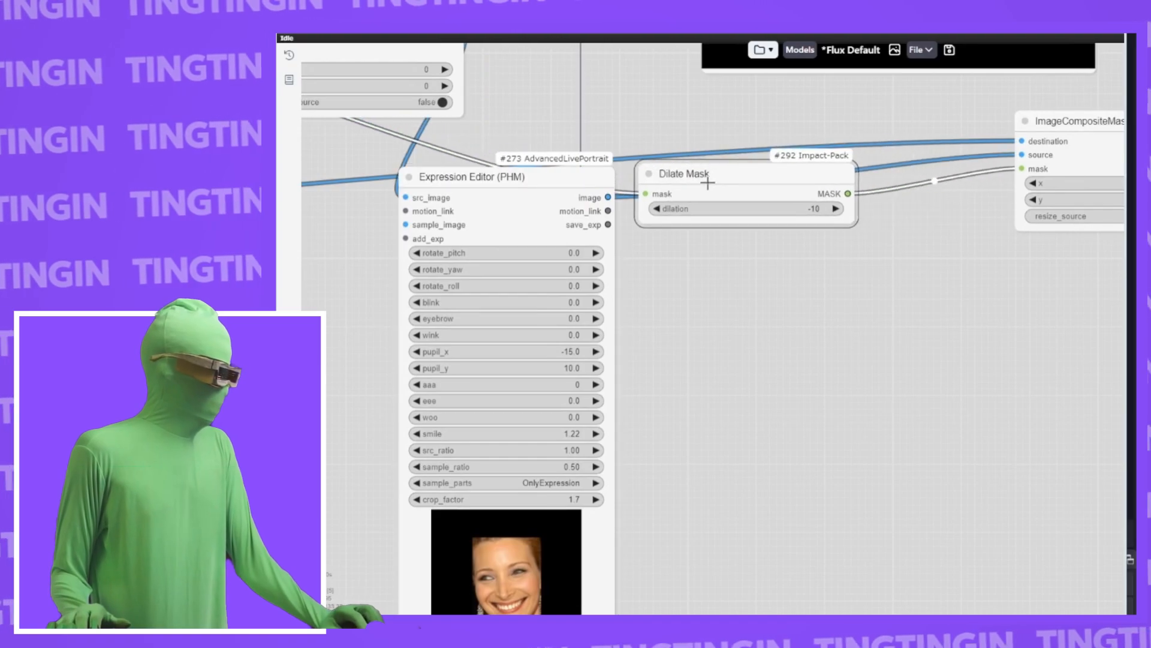
pyautogui.doubleClick(872, 295)
pyautogui.write('gaus')
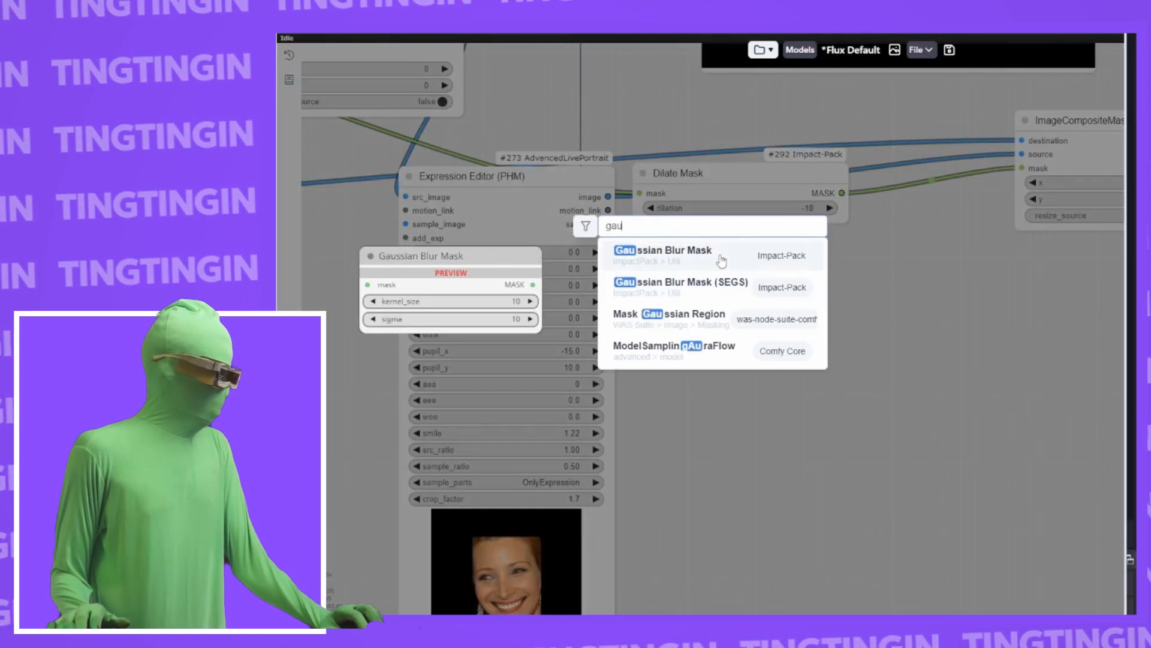
pyautogui.press('Return')
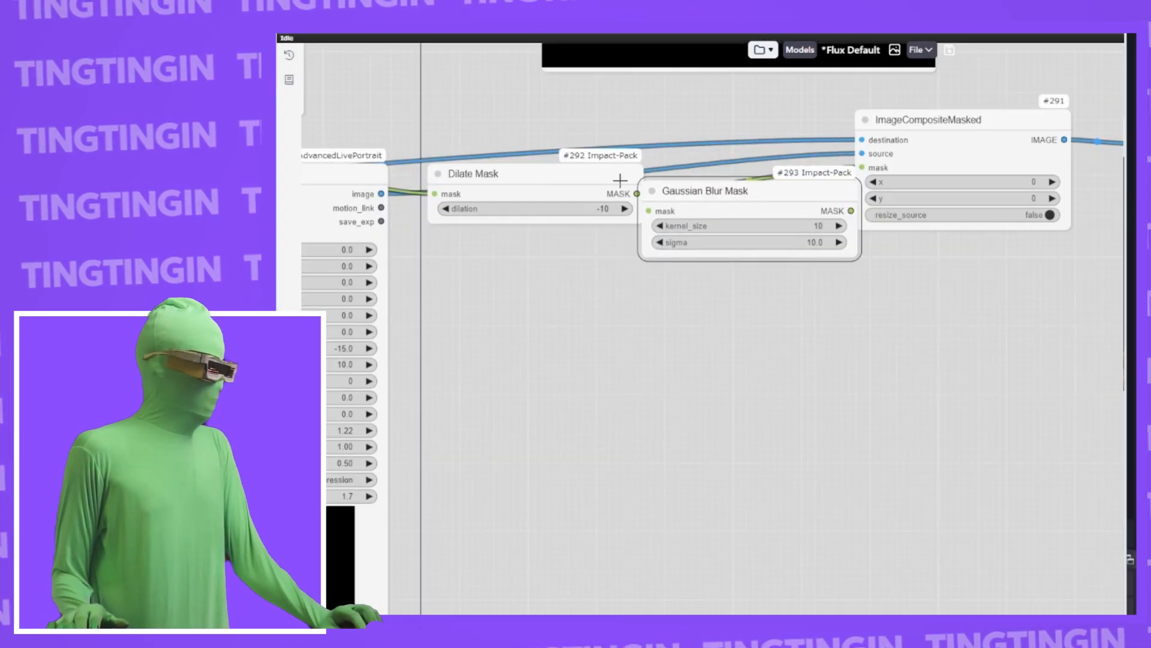
# Step: Route the Dilate Mask output through Gaussian Blur Mask into the second ImageCompositeMasked's mask input and space out the three nodes
pyautogui.moveTo(617, 174); pyautogui.dragTo(649, 211)
pyautogui.moveTo(851, 210); pyautogui.dragTo(856, 173)
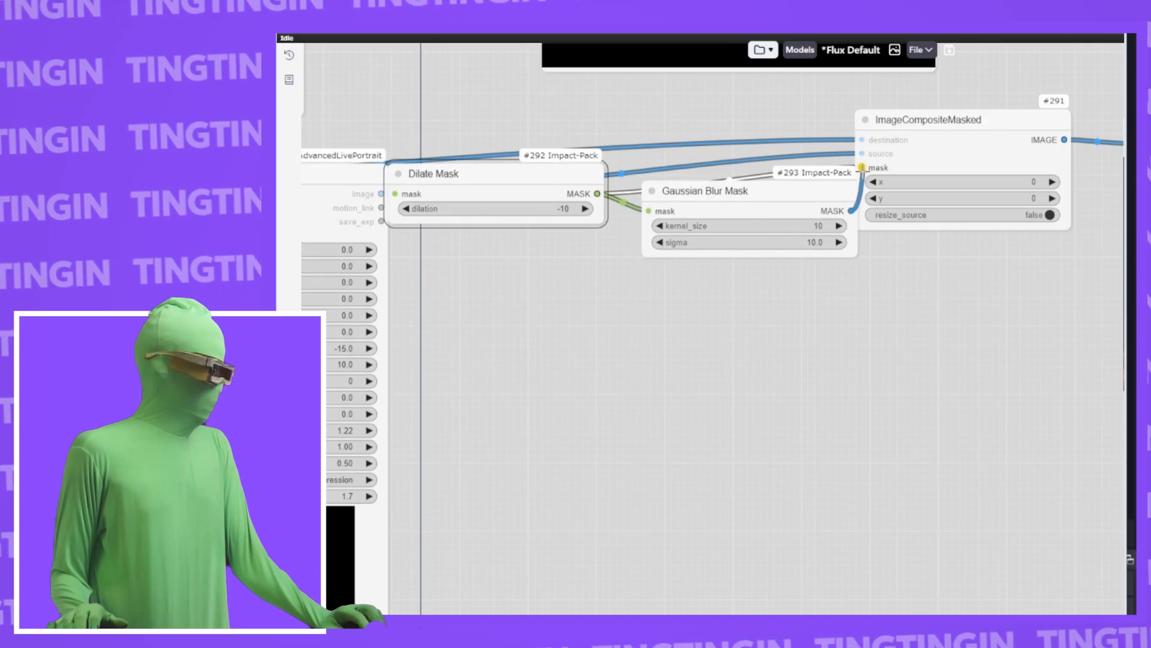
pyautogui.moveTo(930, 119); pyautogui.dragTo(1029, 97)
pyautogui.moveTo(706, 191); pyautogui.dragTo(775, 173)
pyautogui.moveTo(584, 180); pyautogui.dragTo(637, 184)
# Step: Change the Dilate Mask node's dilation to shrink the mask further, run the workflow, and inspect the pasted face's blended edges
pyautogui.click(629, 212)
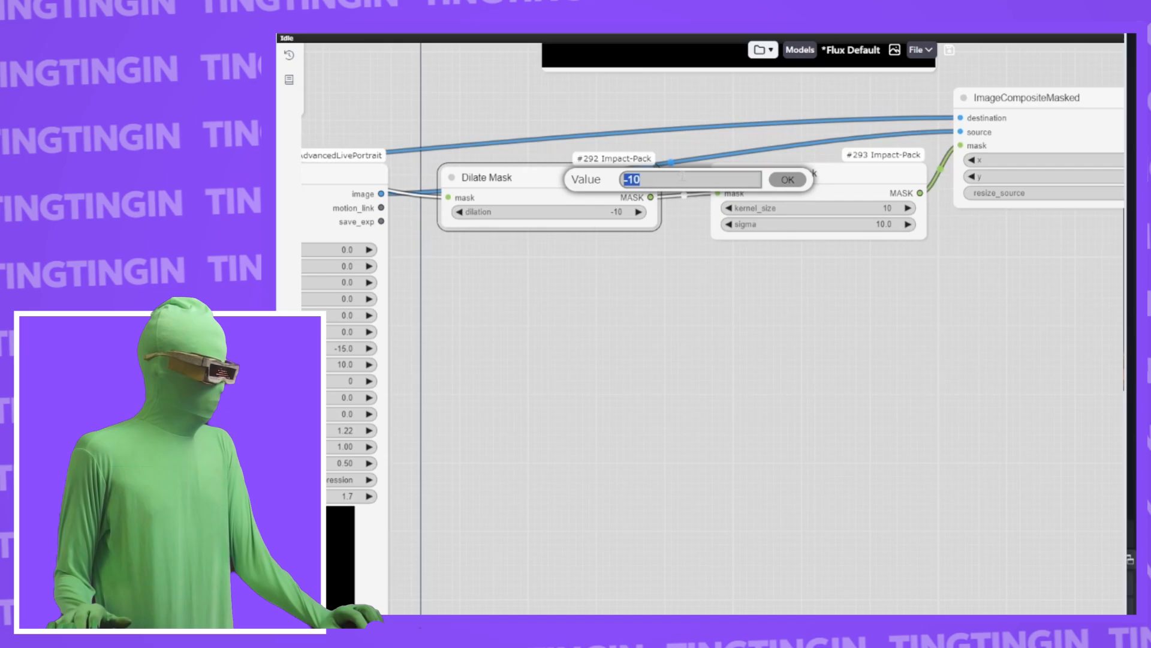
pyautogui.click(788, 180)
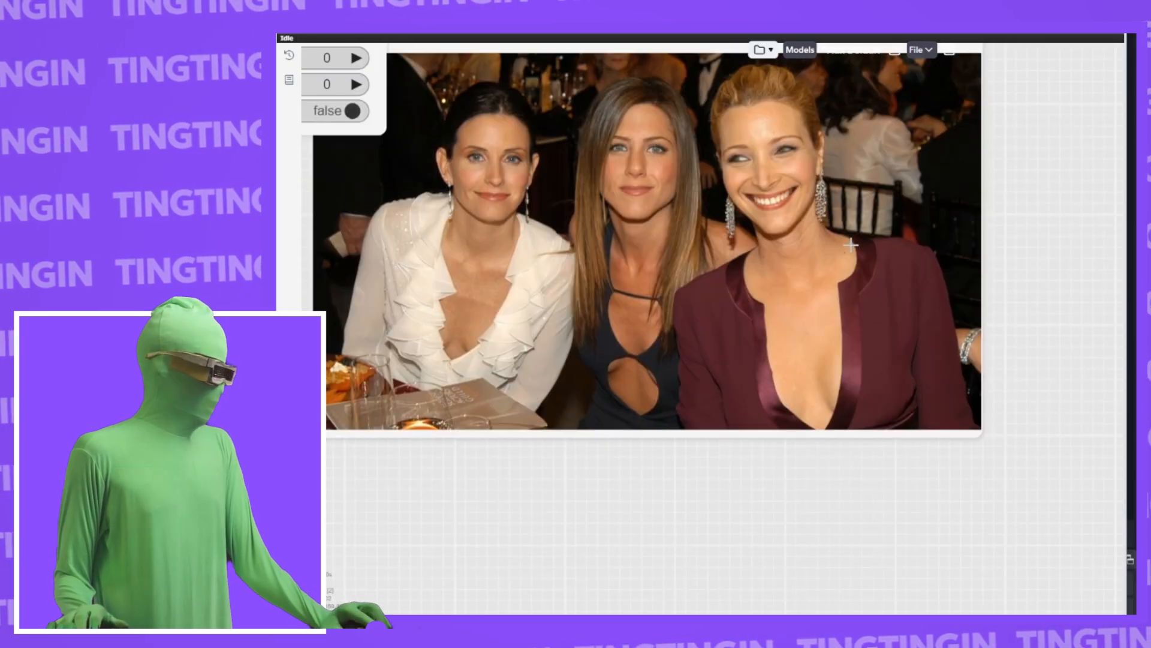
pyautogui.scroll(10, 649, 213)
pyautogui.scroll(-3, 649, 213)
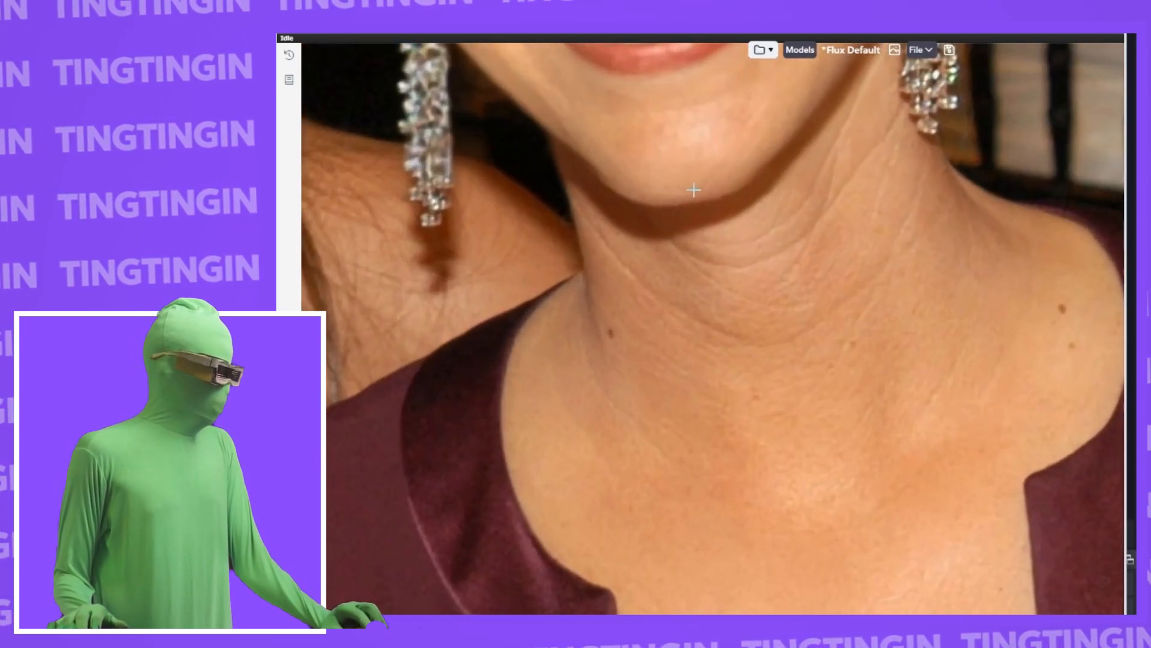
pyautogui.scroll(6, 586, 272)
pyautogui.scroll(10, 722, 283)
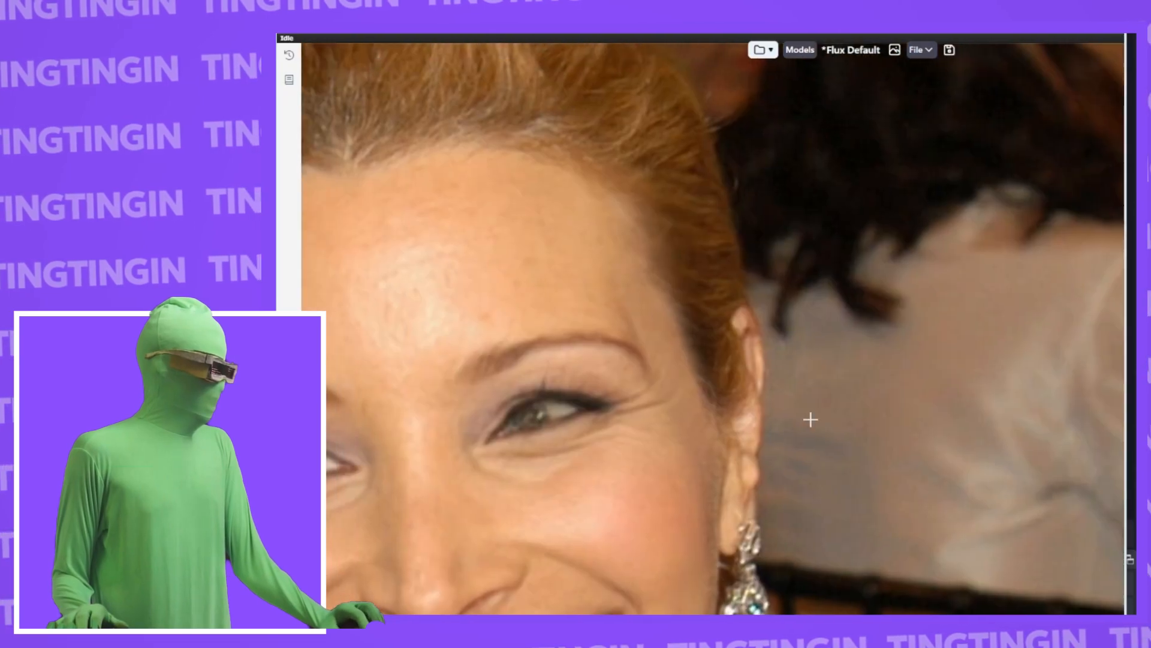
pyautogui.hscroll(-8, 810, 416)
pyautogui.scroll(-10, 904, 377)
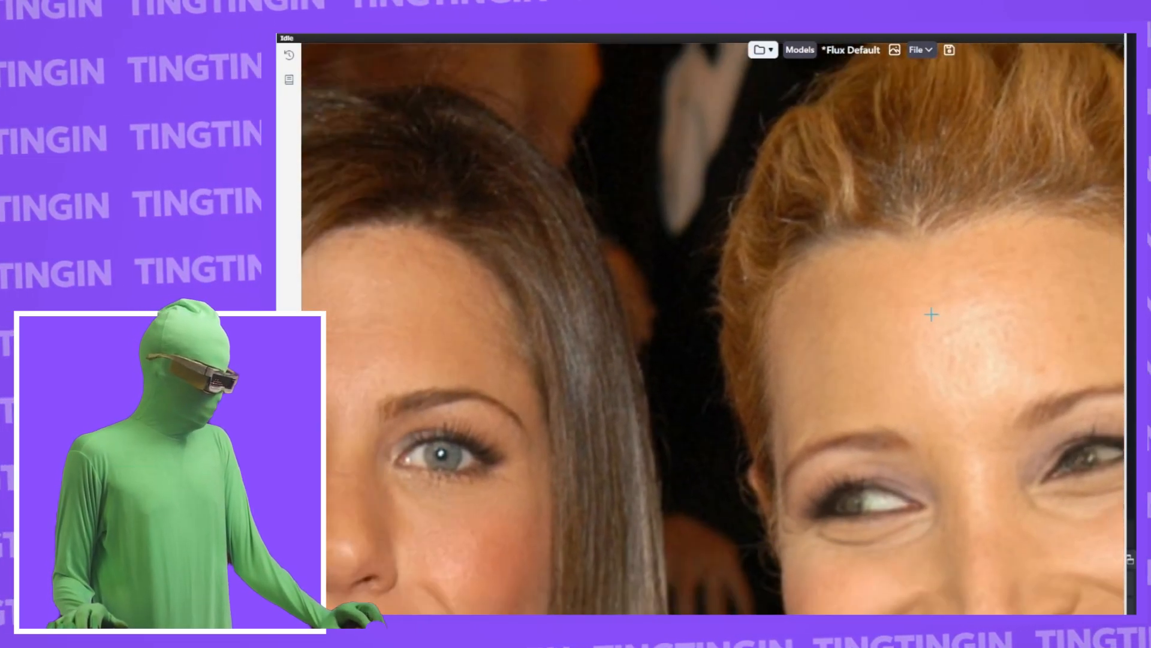
pyautogui.hscroll(-10, 548, 226)
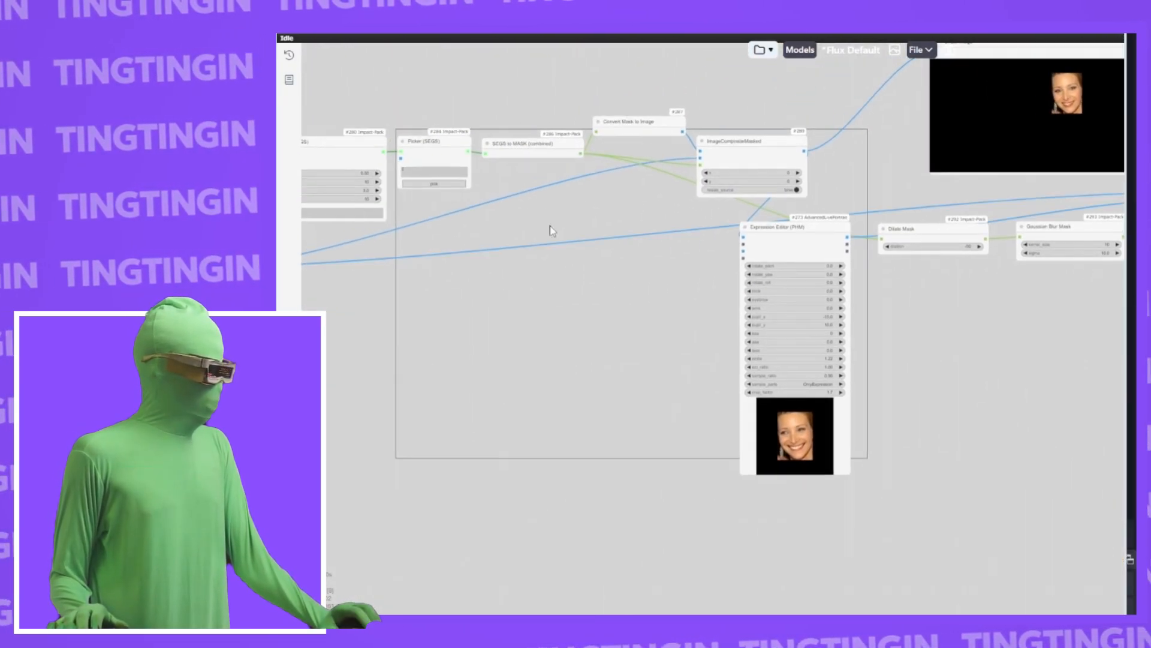
# Step: Set the Picker (SEGS) selection to 1, run the workflow, and check the middle woman's edited face in the final preview
pyautogui.scroll(10, 483, 199)
pyautogui.click(541, 122)
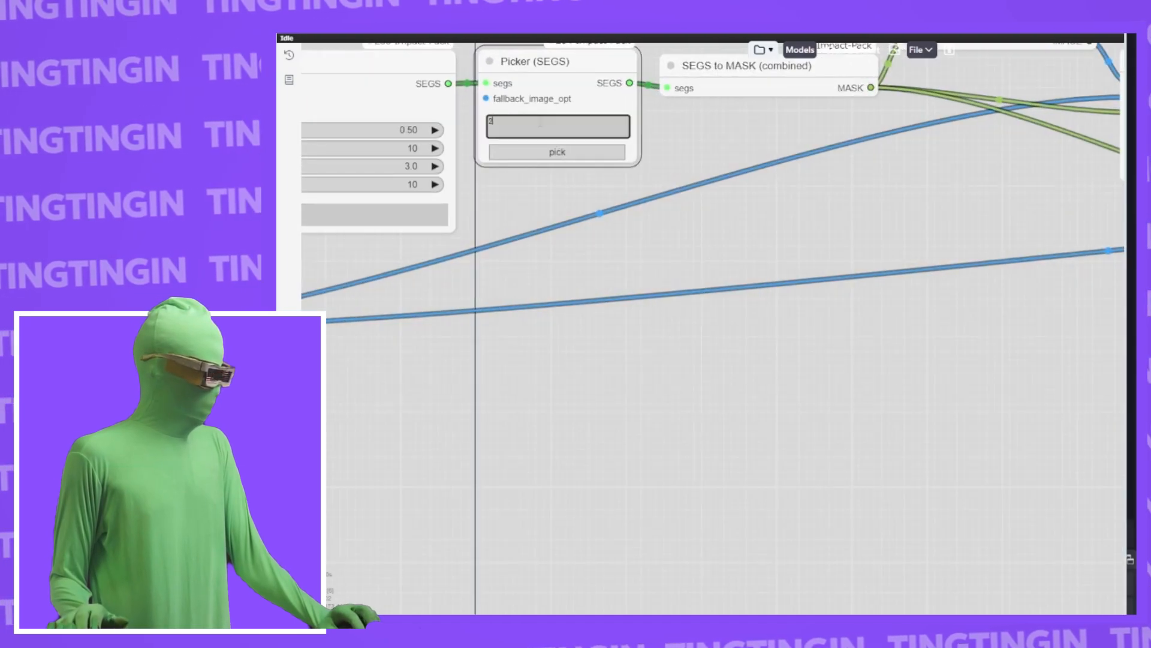
pyautogui.click(558, 151)
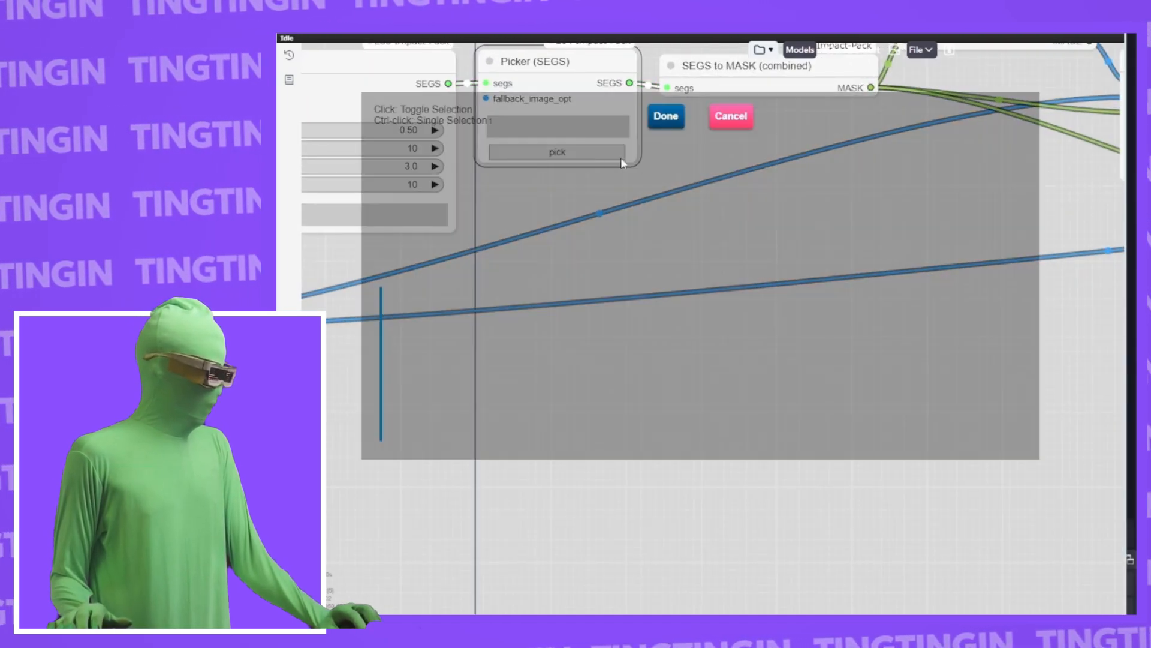
pyautogui.click(711, 123)
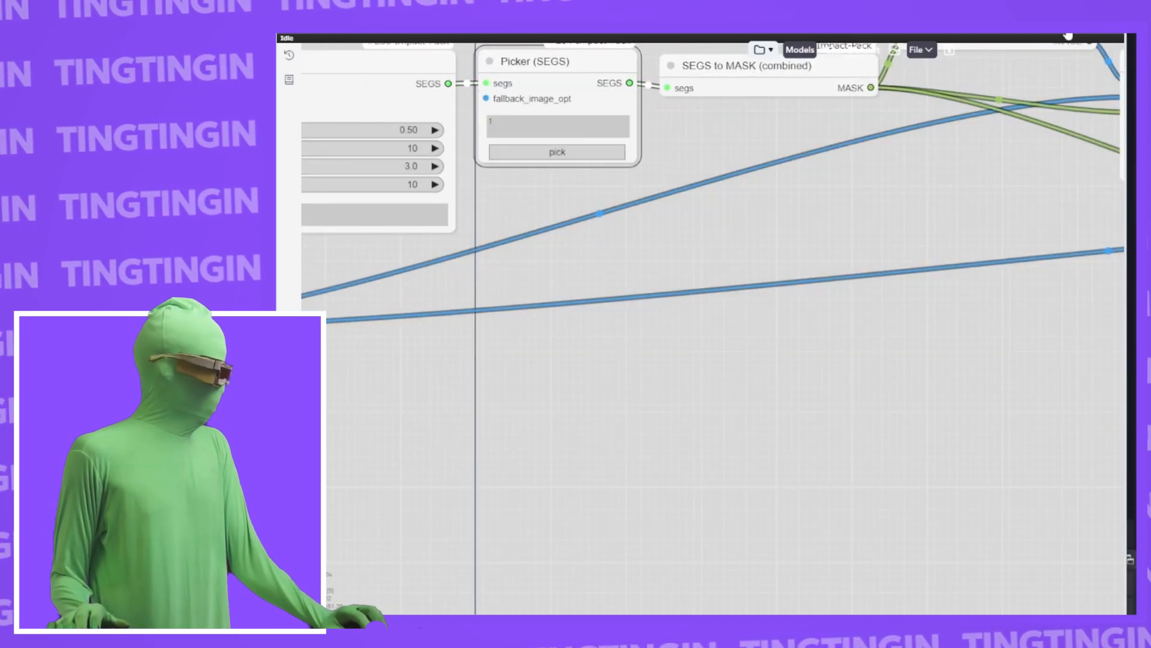
pyautogui.scroll(-5, 854, 288)
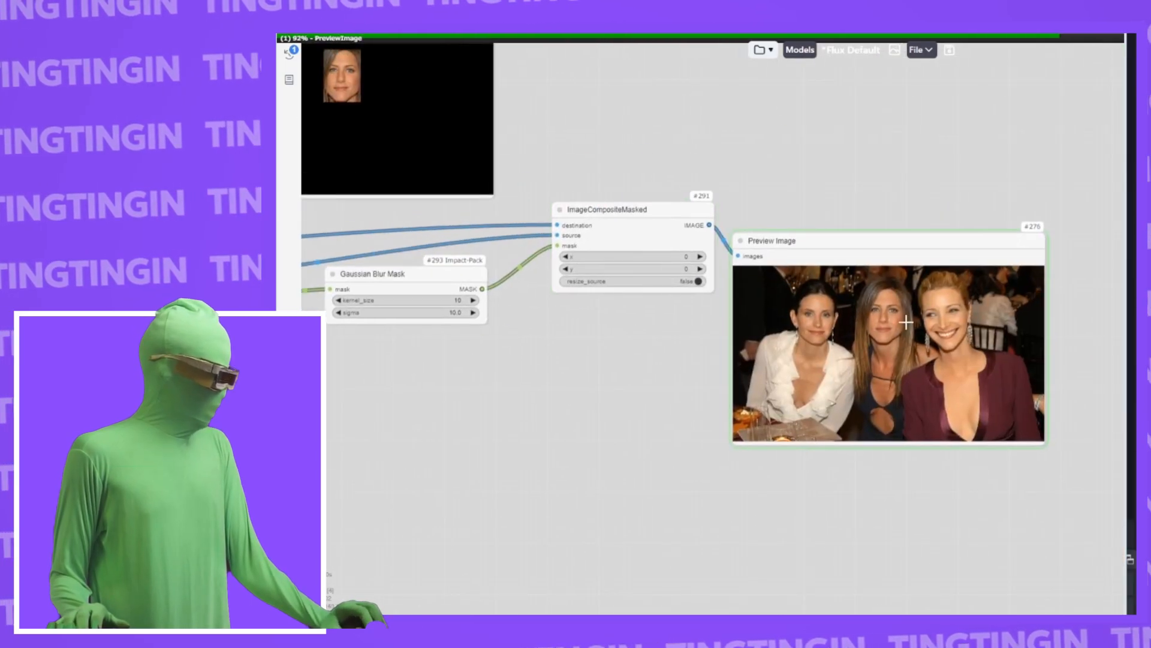
pyautogui.scroll(5, 888, 305)
pyautogui.scroll(-6, 741, 294)
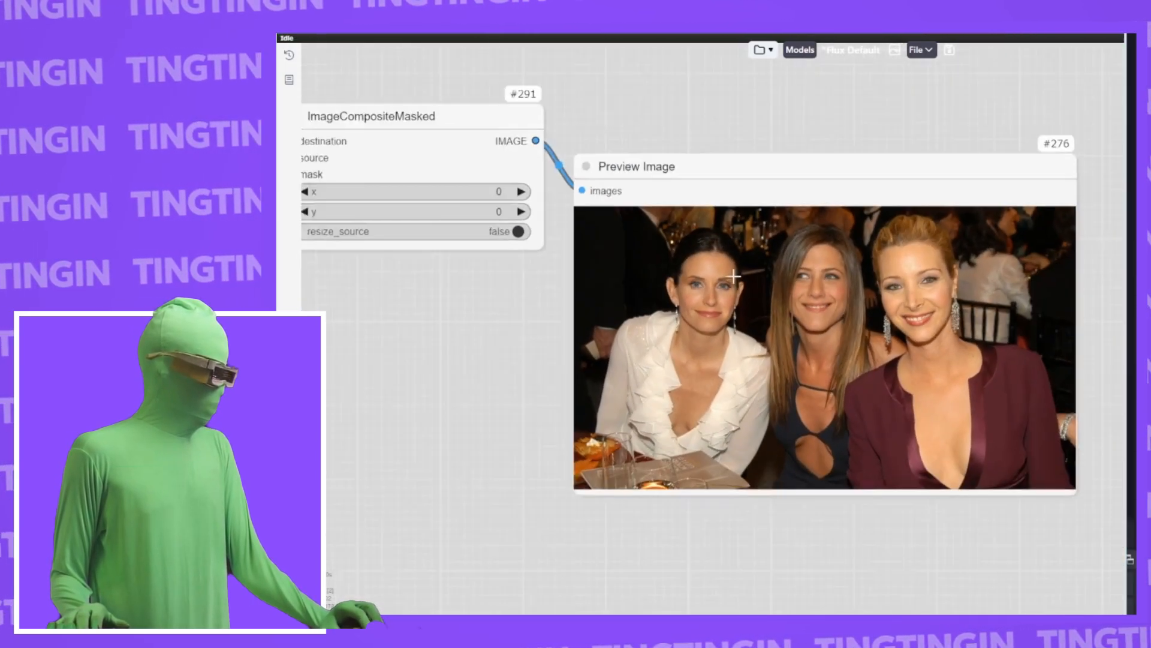
# Step: Set the Picker (SEGS) selection to 3, run the workflow, and check the dark-haired woman's edited face in the final preview
pyautogui.moveTo(458, 361); pyautogui.dragTo(713, 297)
pyautogui.scroll(-6, 710, 288)
pyautogui.moveTo(561, 353); pyautogui.dragTo(830, 306)
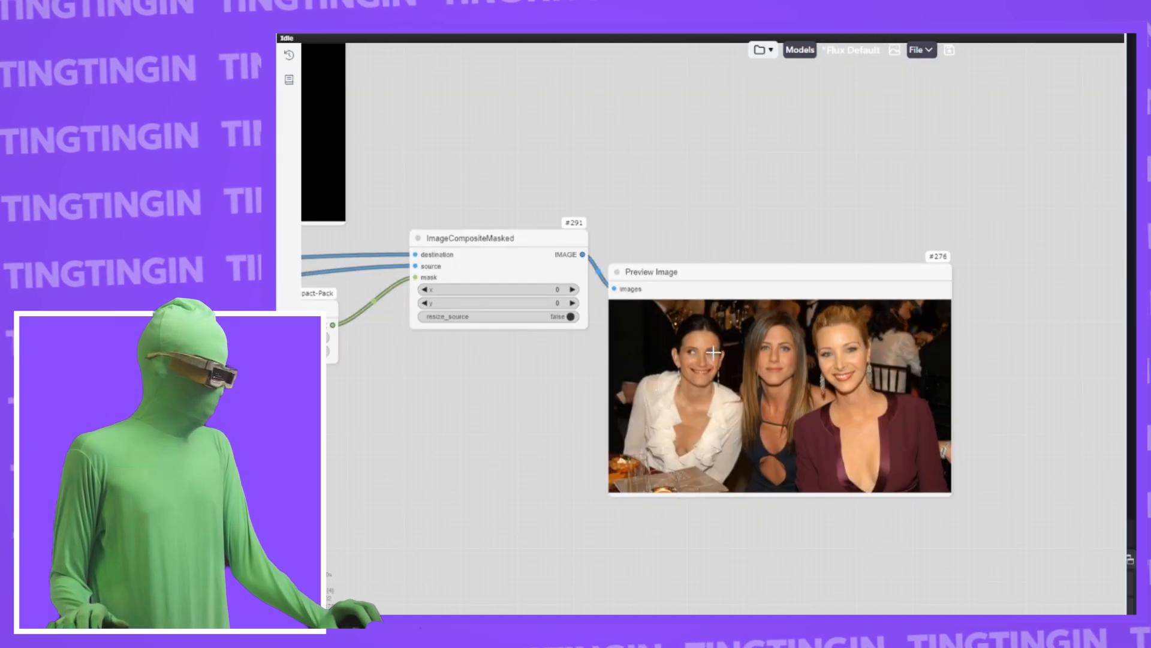
pyautogui.scroll(8, 713, 352)
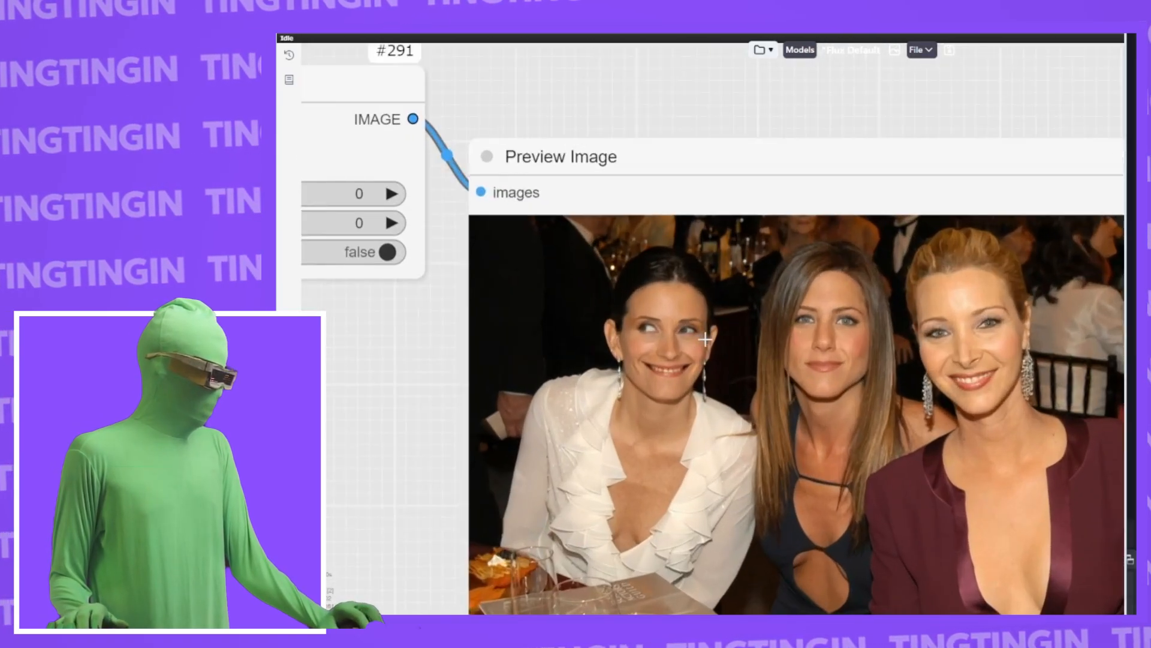
# Step: Delete the intermediate Preview Image node that shows the isolated face on black
pyautogui.scroll(-10, 725, 363)
pyautogui.moveTo(492, 410); pyautogui.dragTo(722, 367)
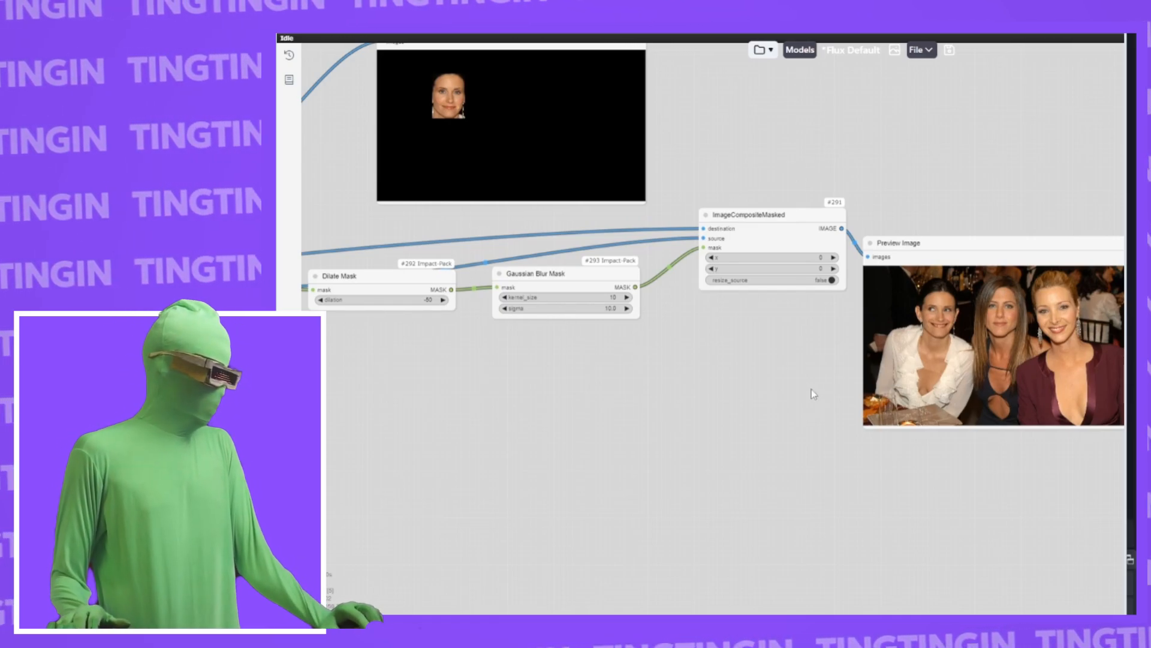
pyautogui.scroll(-3, 705, 390)
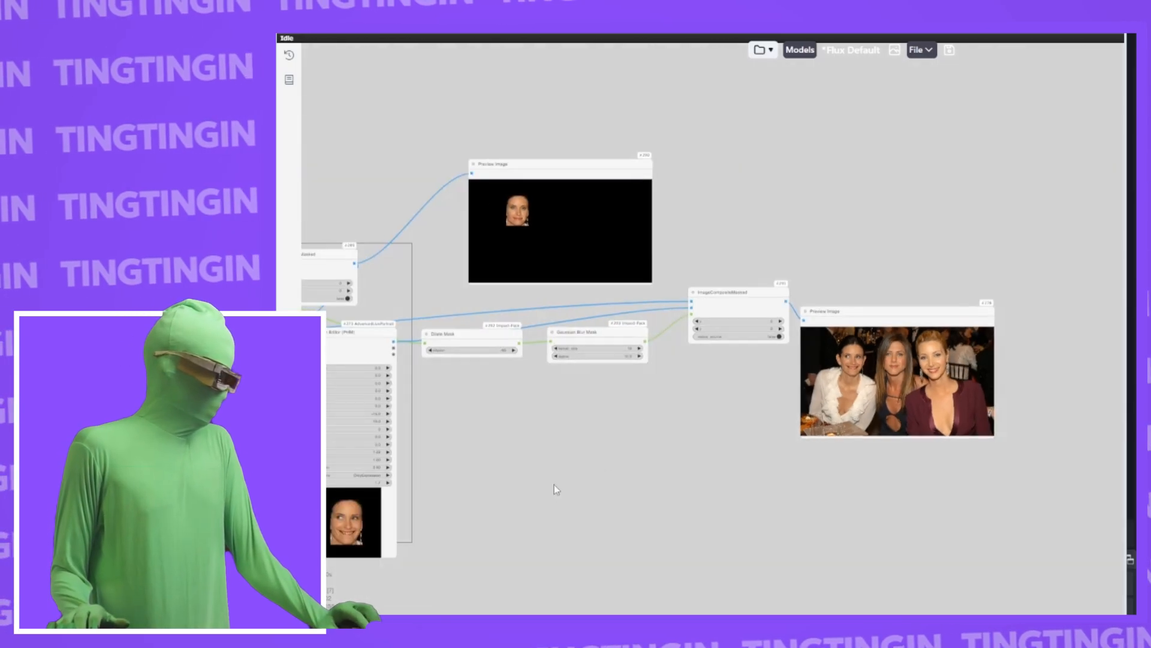
pyautogui.moveTo(556, 485); pyautogui.dragTo(803, 423)
pyautogui.moveTo(828, 484); pyautogui.dragTo(1109, 318)
pyautogui.scroll(-3, 640, 231)
pyautogui.moveTo(807, 372); pyautogui.dragTo(643, 354)
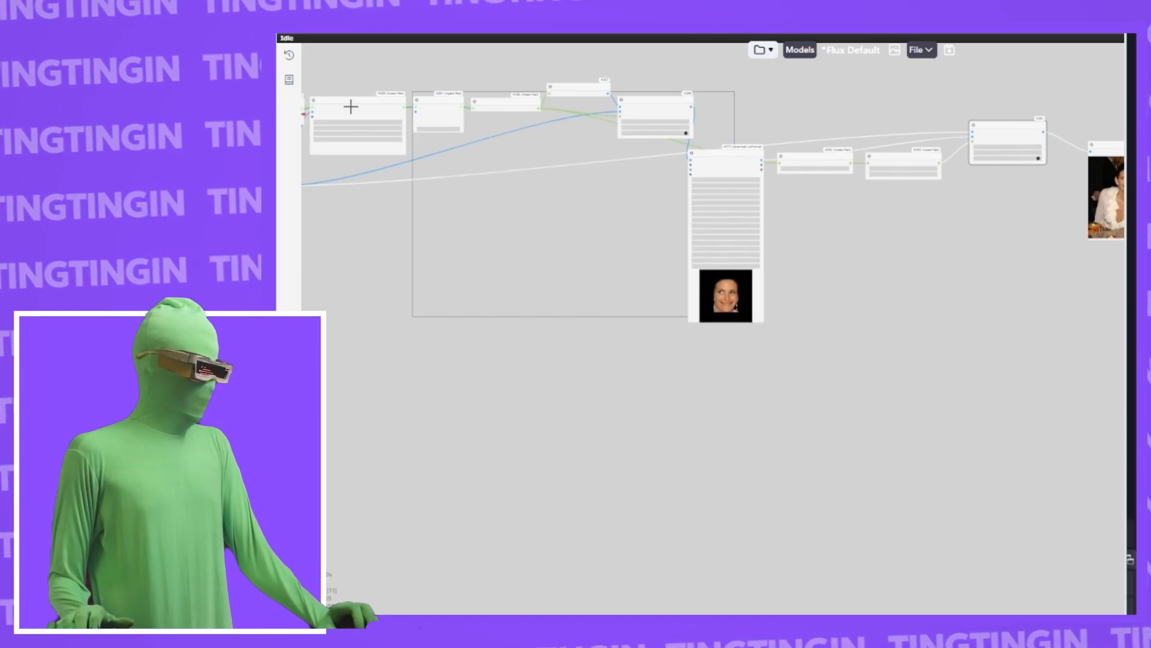
# Step: Duplicate the node chain from Picker (SEGS) through the second ImageCompositeMasked with its input connections kept, and place the copy just below the original
pyautogui.scroll(8, 381, 157)
pyautogui.moveTo(378, 272); pyautogui.dragTo(580, 420)
pyautogui.scroll(8, 513, 174)
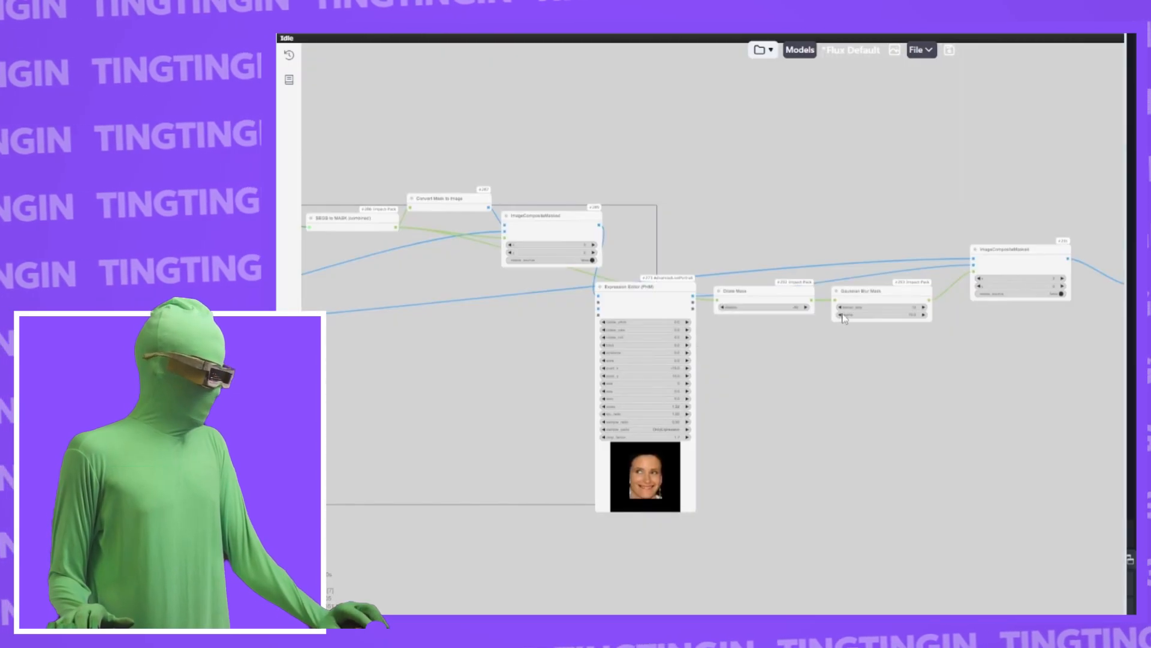
pyautogui.moveTo(858, 324); pyautogui.dragTo(325, 315)
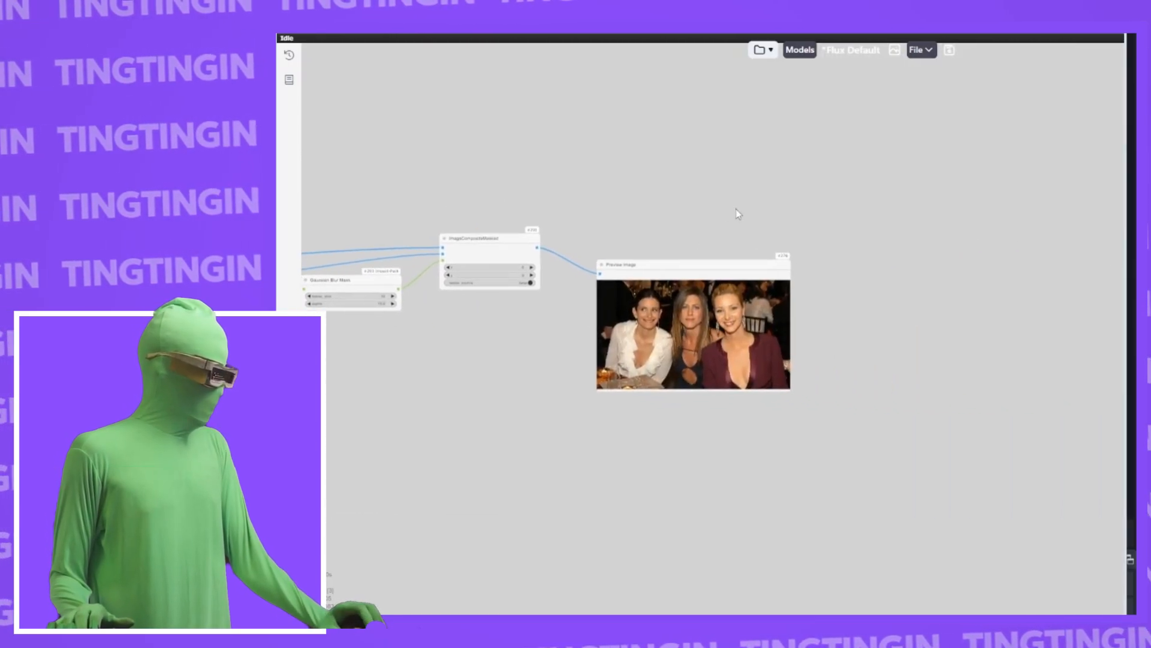
pyautogui.scroll(3, 735, 214)
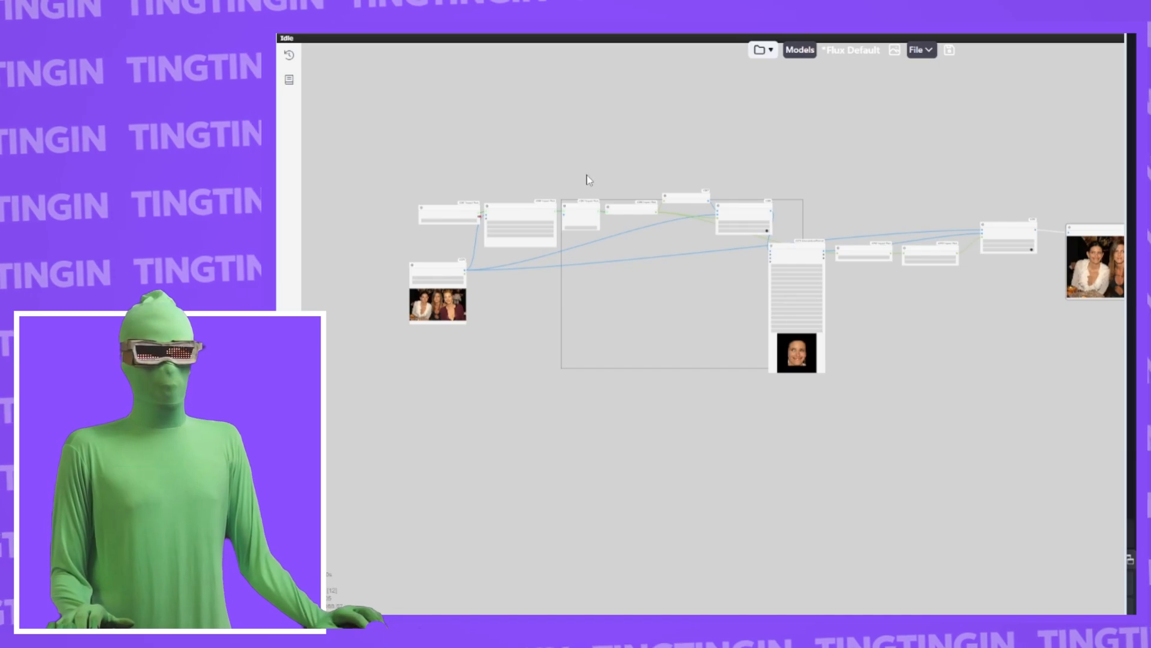
pyautogui.moveTo(1020, 374); pyautogui.dragTo(1023, 374)
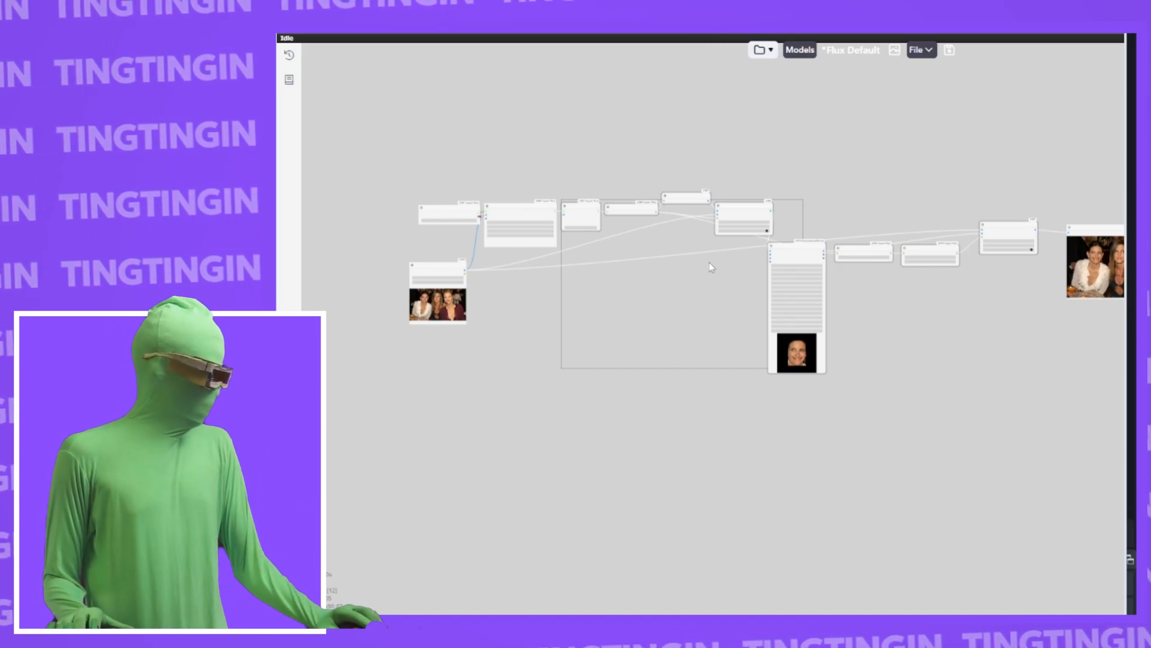
pyautogui.hotkey('ctrl', 'shift', 'v')
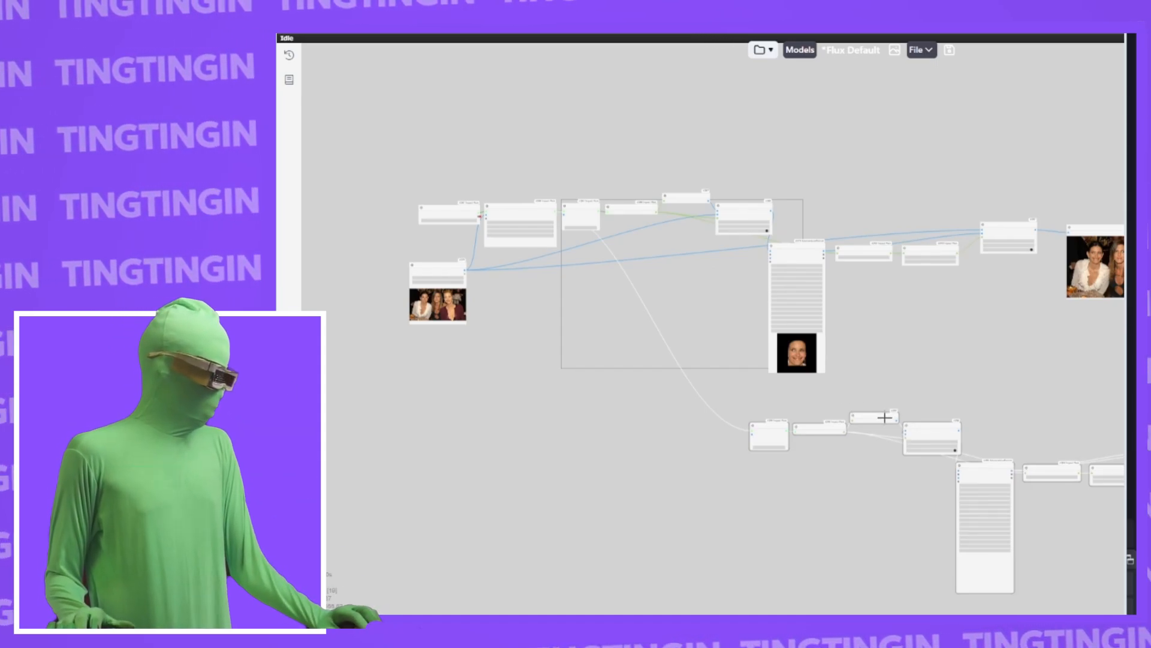
pyautogui.moveTo(885, 418); pyautogui.dragTo(697, 236)
# Step: Set the original Picker (SEGS) to 1 and switch the duplicated Picker (SEGS) to the blonde woman's face
pyautogui.scroll(10, 709, 340)
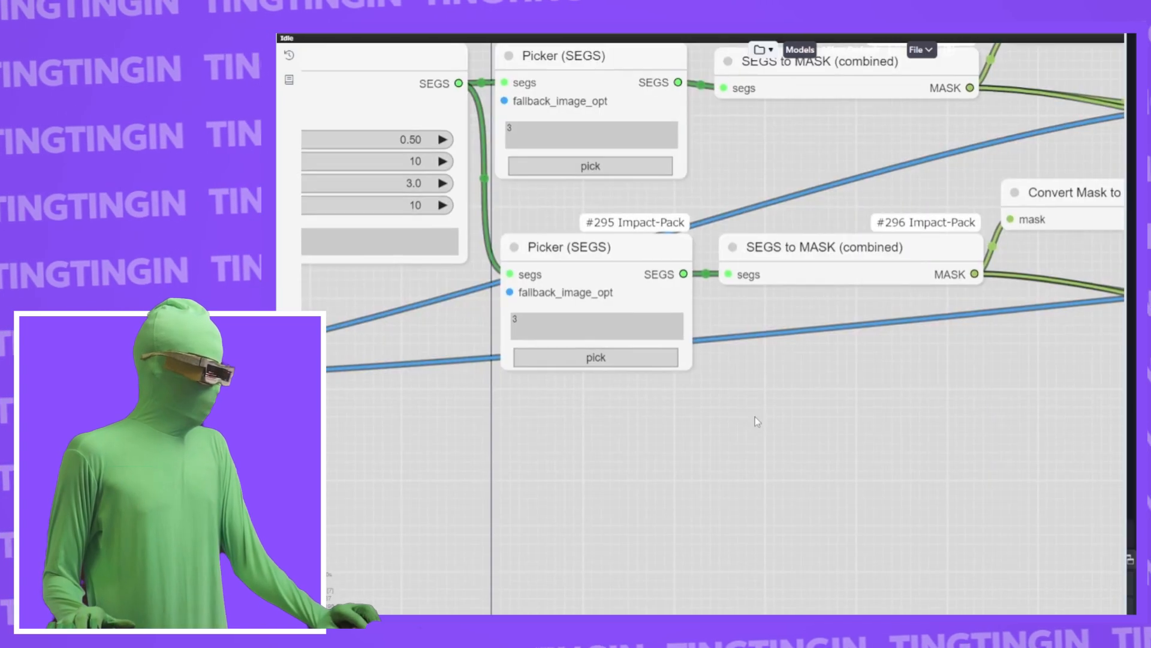
pyautogui.click(600, 131)
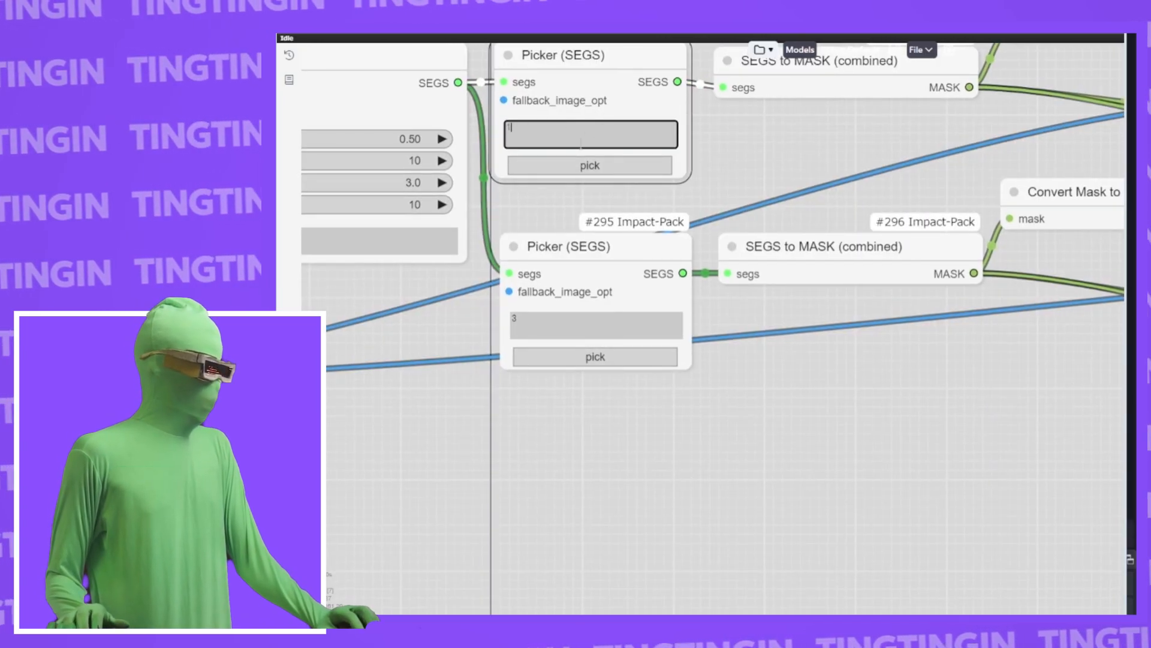
pyautogui.click(596, 324)
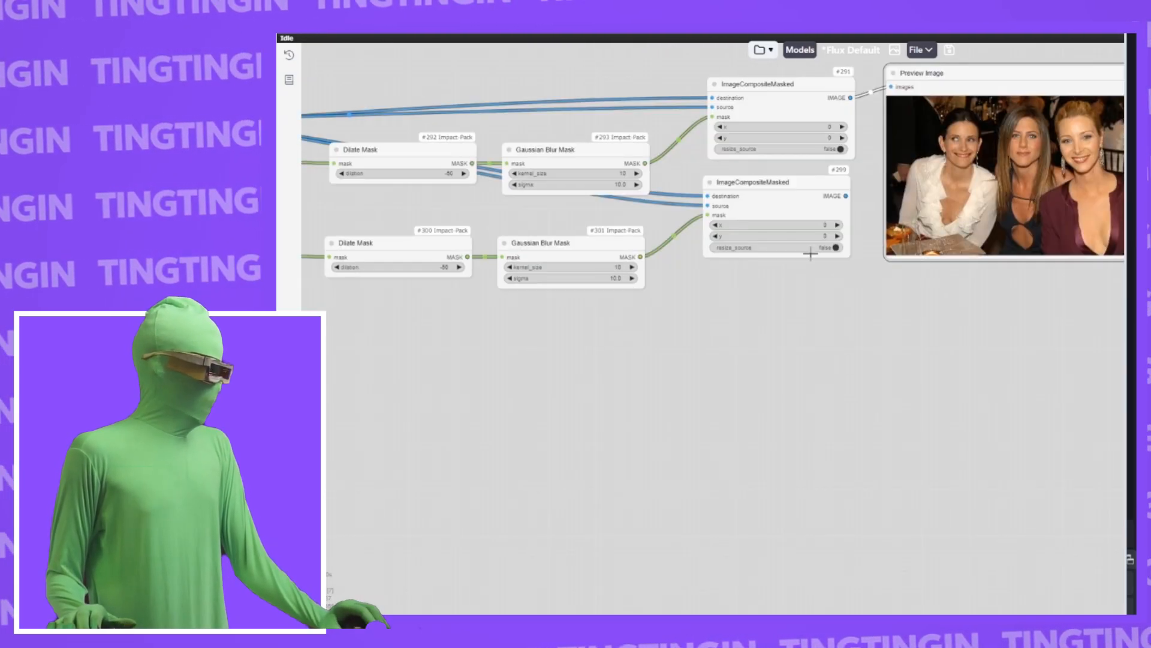
# Step: Connect the original final ImageCompositeMasked's IMAGE output to the duplicate's destination input, and the duplicate's IMAGE output to Preview Image
pyautogui.scroll(3, 778, 311)
pyautogui.moveTo(776, 307); pyautogui.dragTo(702, 404)
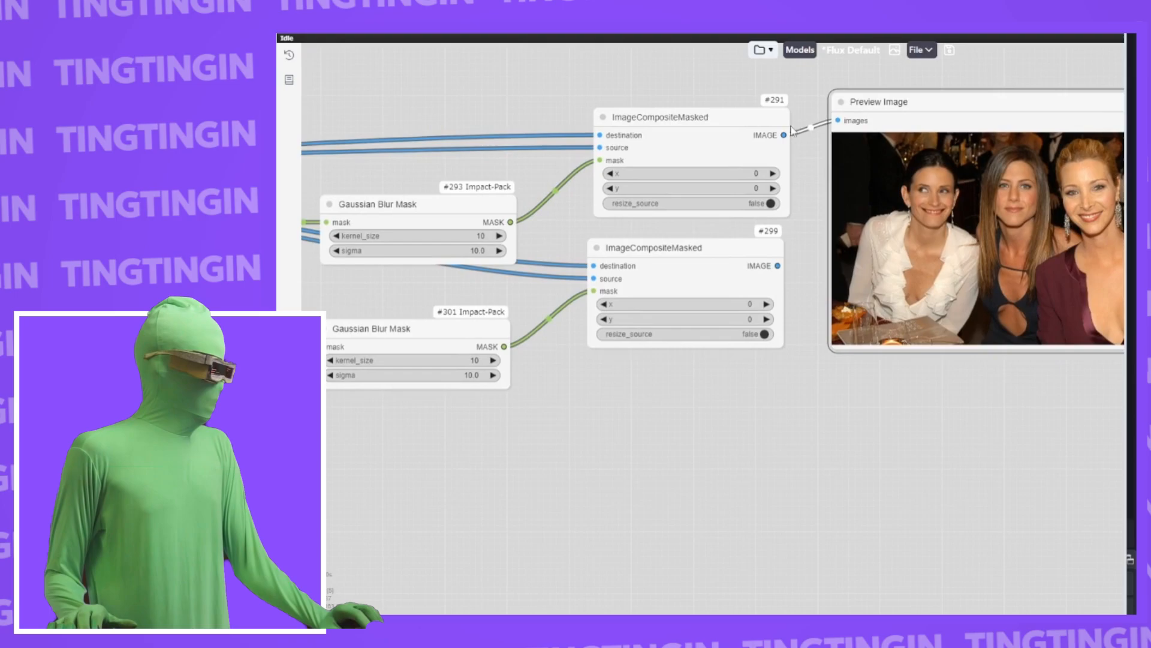
pyautogui.click(771, 126)
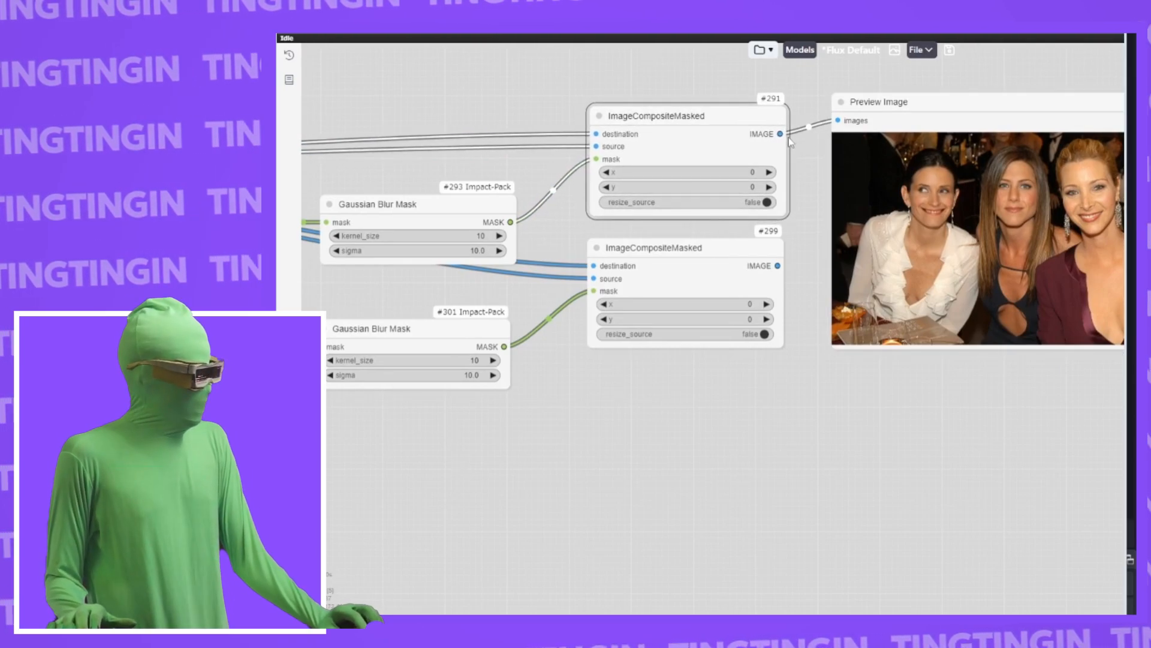
pyautogui.moveTo(780, 134); pyautogui.dragTo(595, 265)
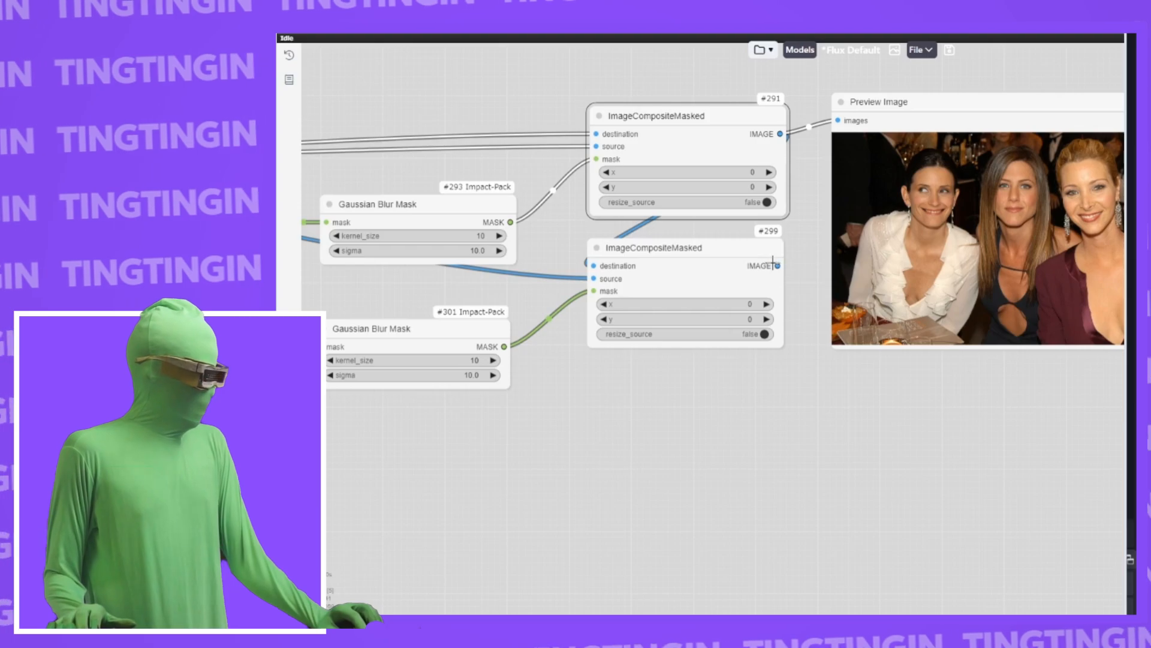
pyautogui.moveTo(778, 265); pyautogui.dragTo(840, 120)
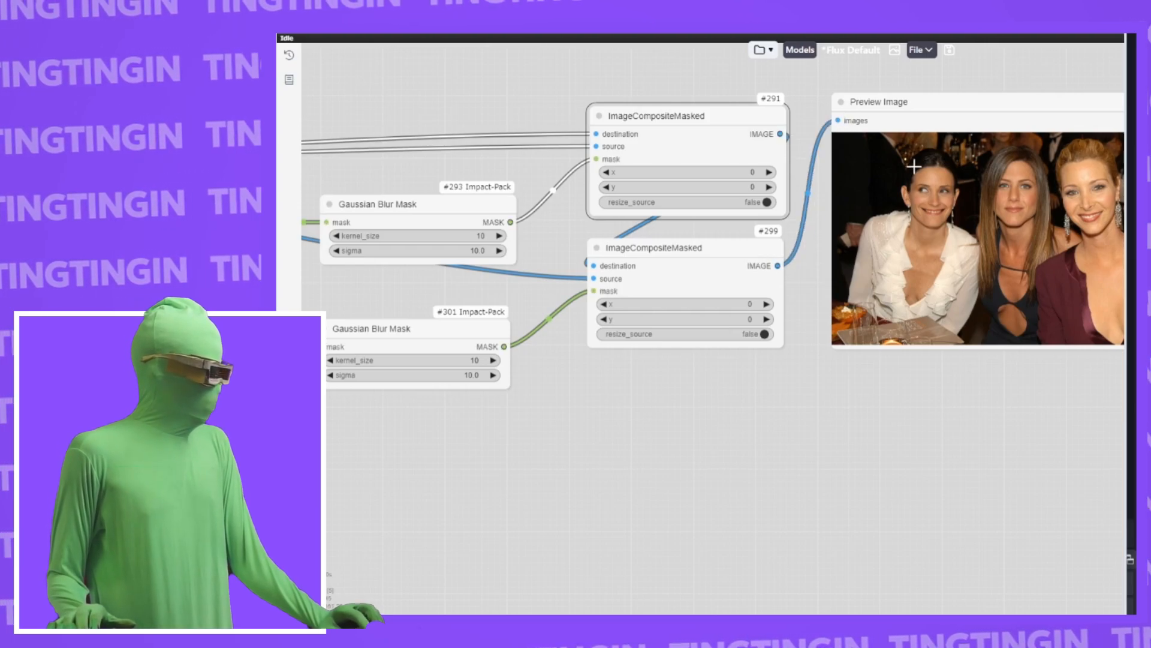
# Step: Run the workflow with both face chains and inspect the two edited faces in the final preview
pyautogui.moveTo(929, 239); pyautogui.dragTo(780, 192)
pyautogui.scroll(-3, 776, 186)
pyautogui.scroll(-2, 776, 186)
pyautogui.click(593, 308)
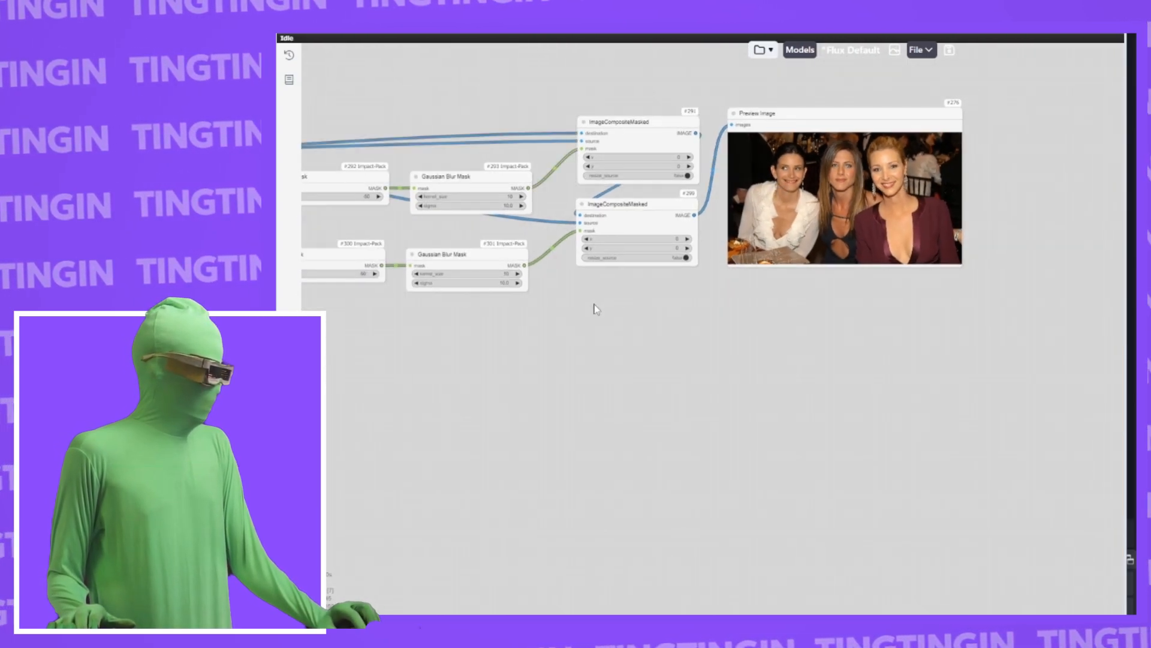
pyautogui.scroll(2, 583, 247)
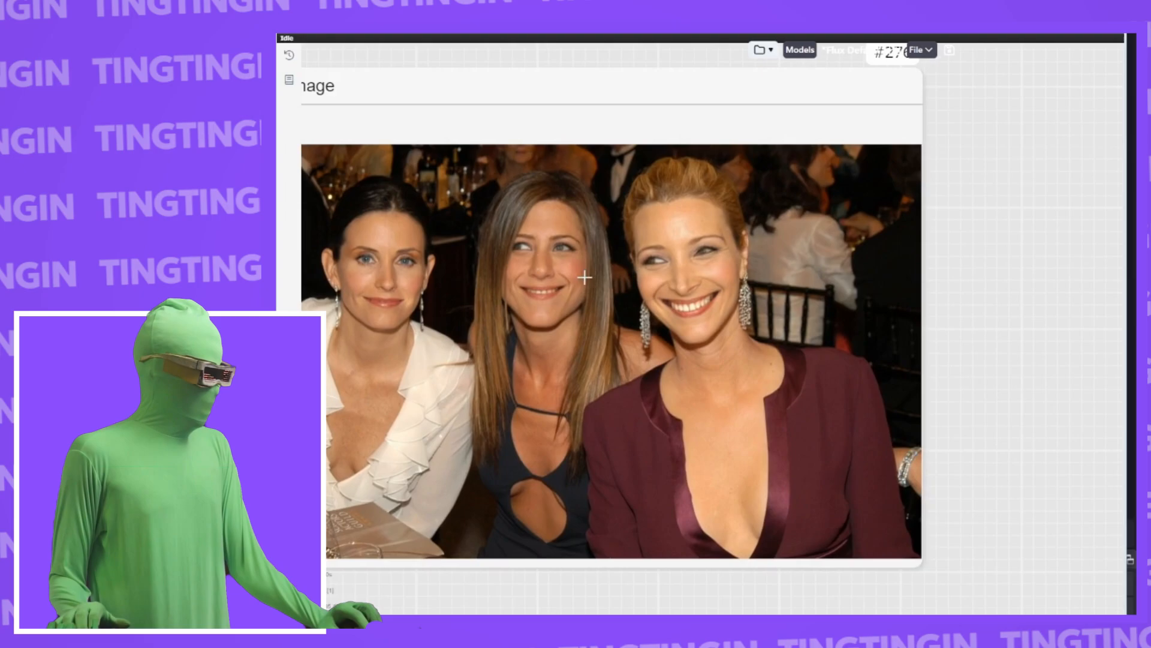
# Step: Set the duplicated Picker (SEGS) to 3 for the dark-haired woman's face and run the workflow
pyautogui.moveTo(638, 251); pyautogui.dragTo(779, 201)
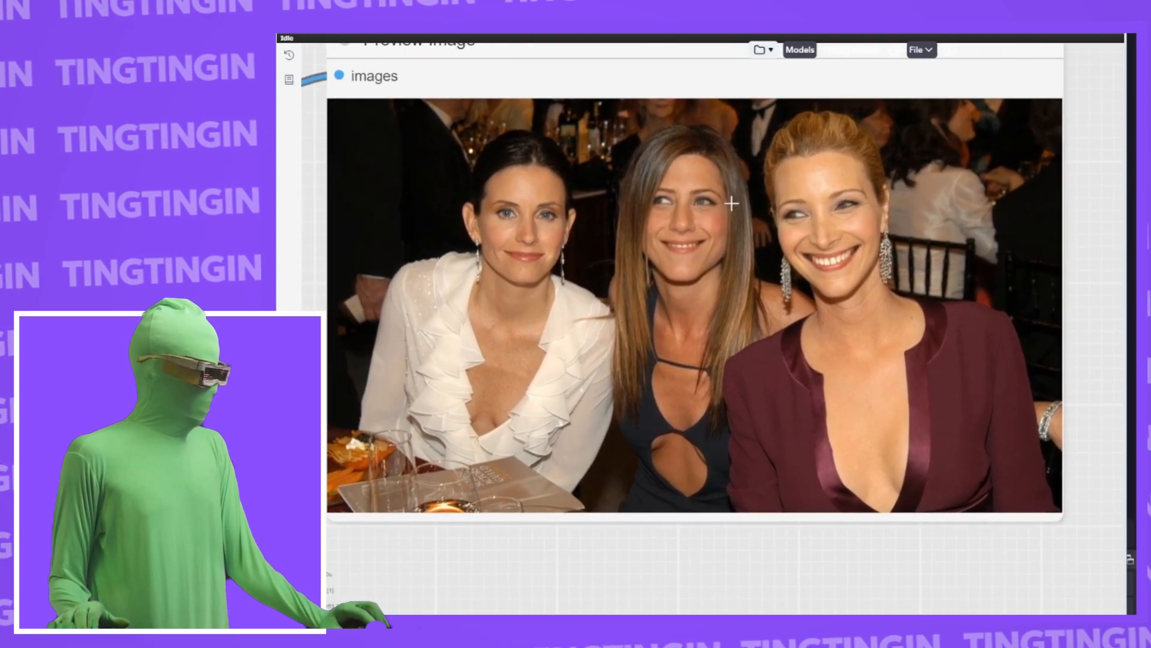
pyautogui.scroll(-5, 710, 220)
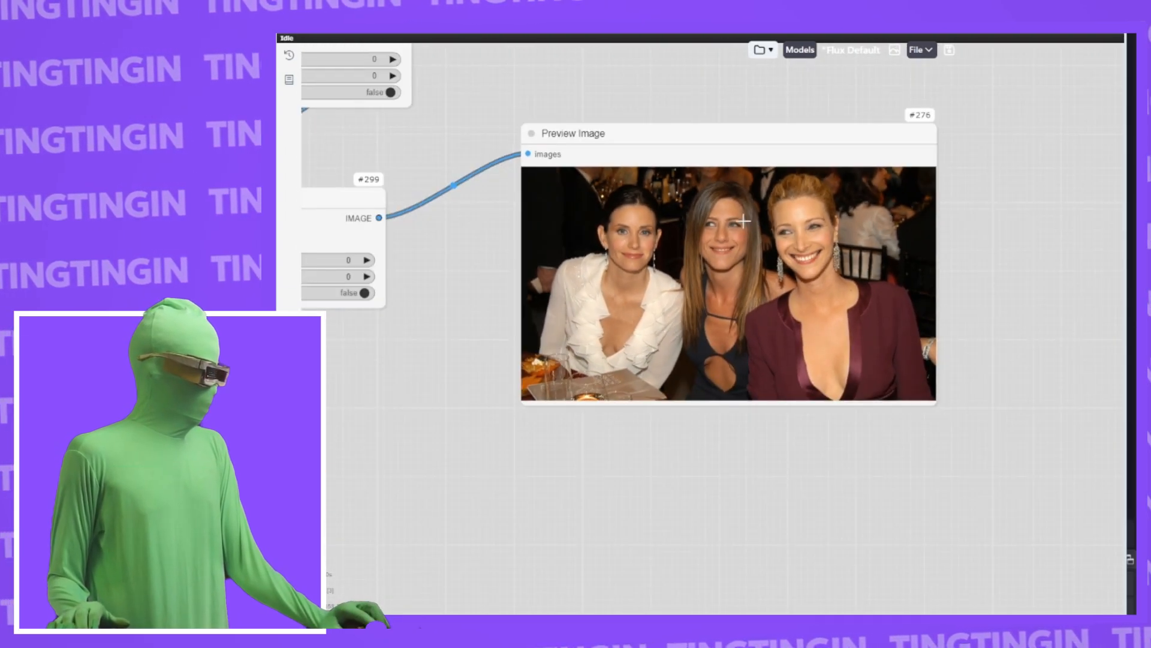
pyautogui.scroll(-2, 452, 336)
pyautogui.moveTo(453, 336); pyautogui.dragTo(771, 312)
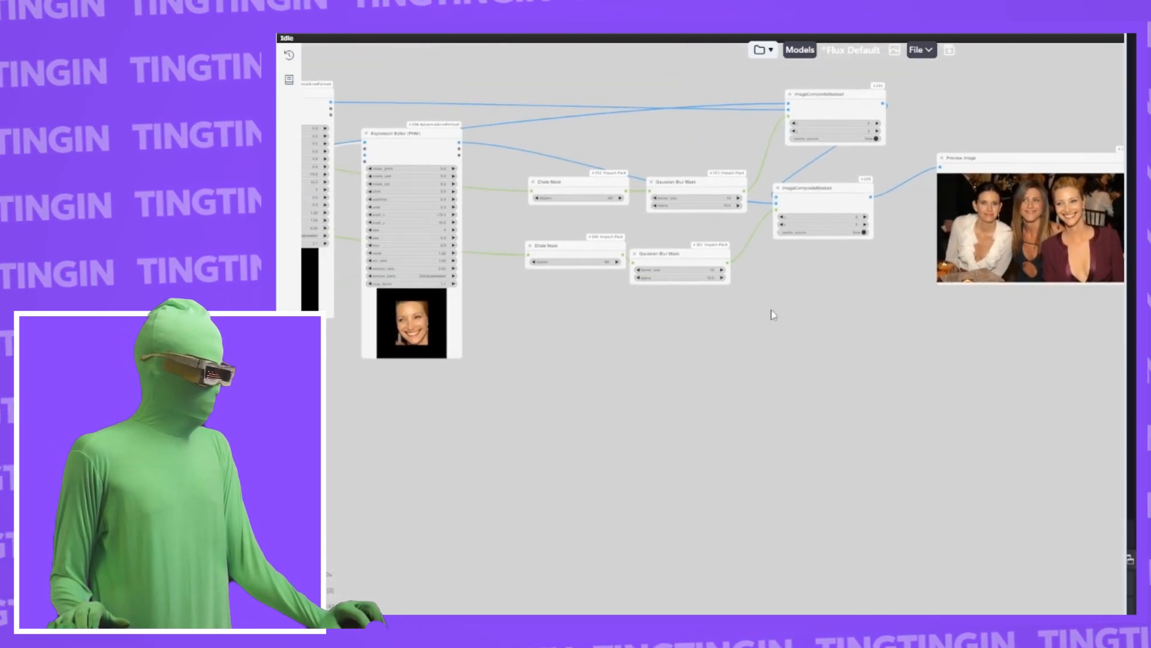
pyautogui.moveTo(432, 401); pyautogui.dragTo(688, 332)
pyautogui.scroll(-2, 738, 342)
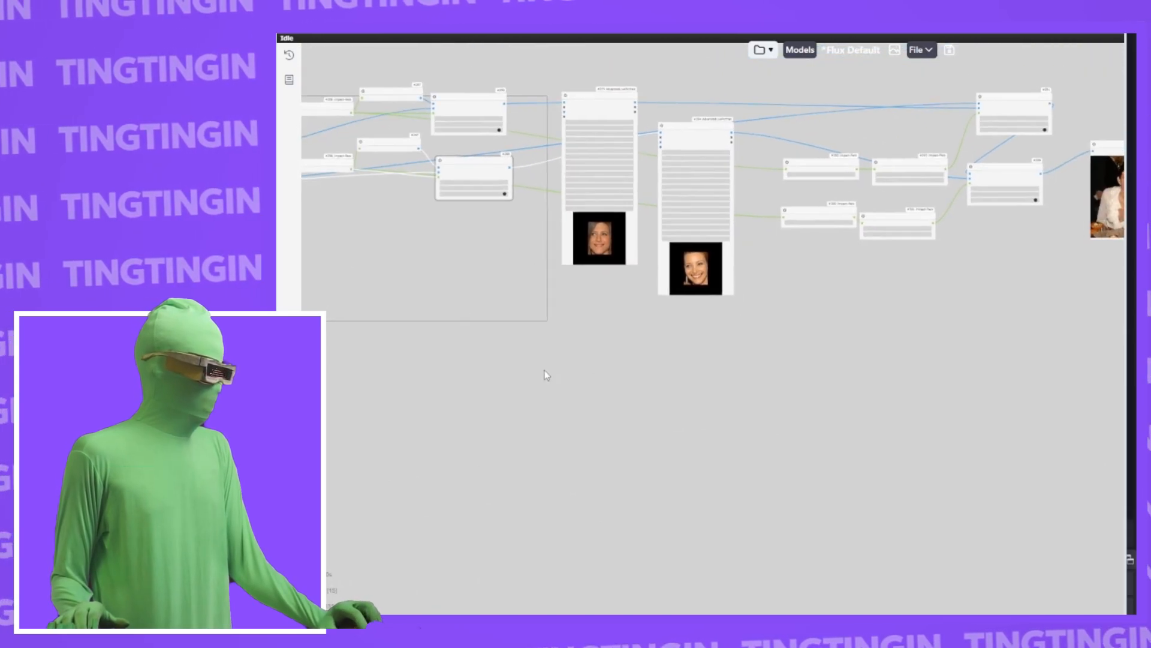
pyautogui.moveTo(542, 375); pyautogui.dragTo(362, 306)
pyautogui.moveTo(966, 90); pyautogui.dragTo(618, 116)
pyautogui.scroll(5, 702, 94)
pyautogui.scroll(3, 702, 94)
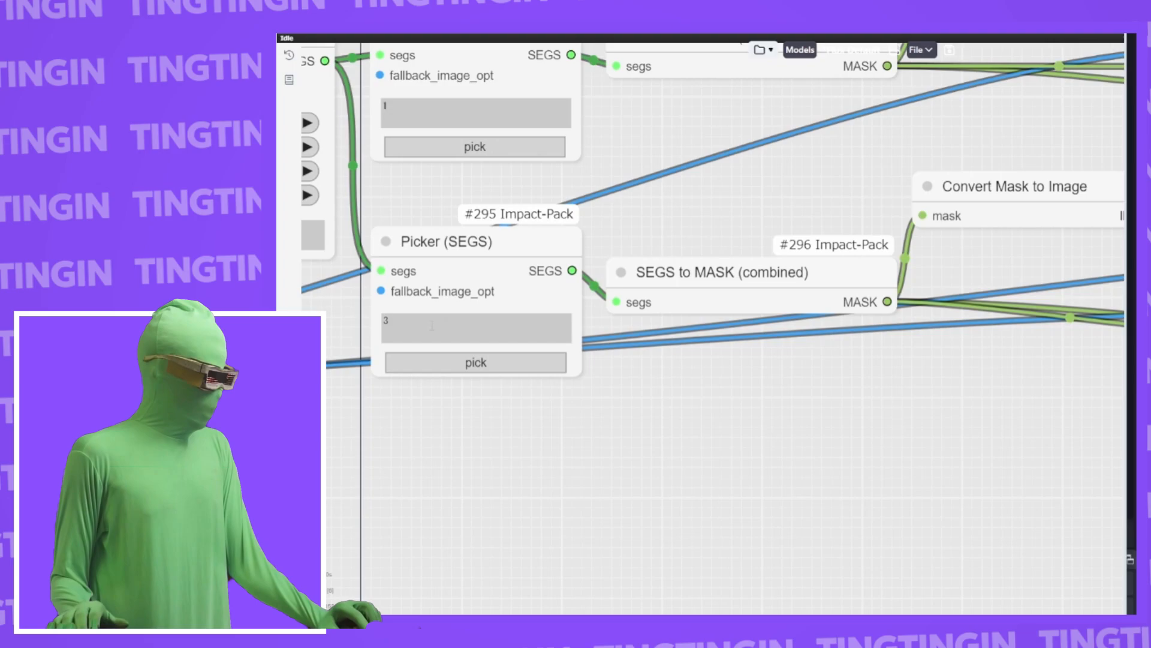
pyautogui.click(1068, 34)
# Step: Move the second Expression Editor (PHM) so it sits right beside the first one
pyautogui.scroll(-4, 866, 346)
pyautogui.moveTo(832, 376); pyautogui.dragTo(283, 341)
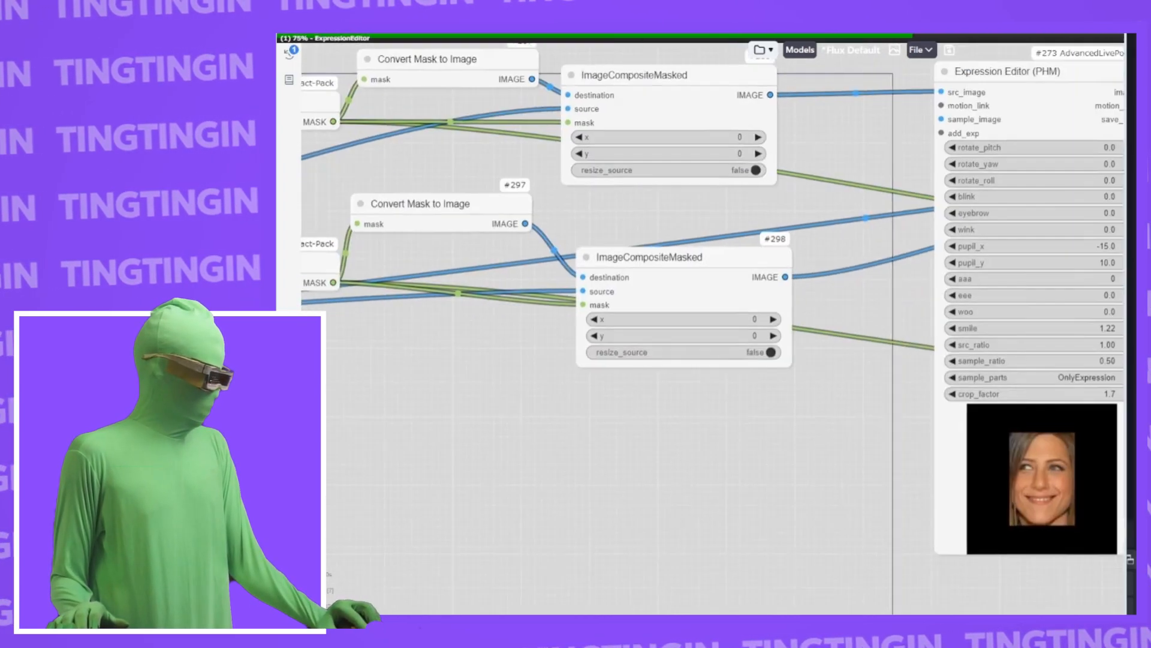
pyautogui.moveTo(1115, 294); pyautogui.dragTo(654, 383)
pyautogui.moveTo(816, 267); pyautogui.dragTo(775, 184)
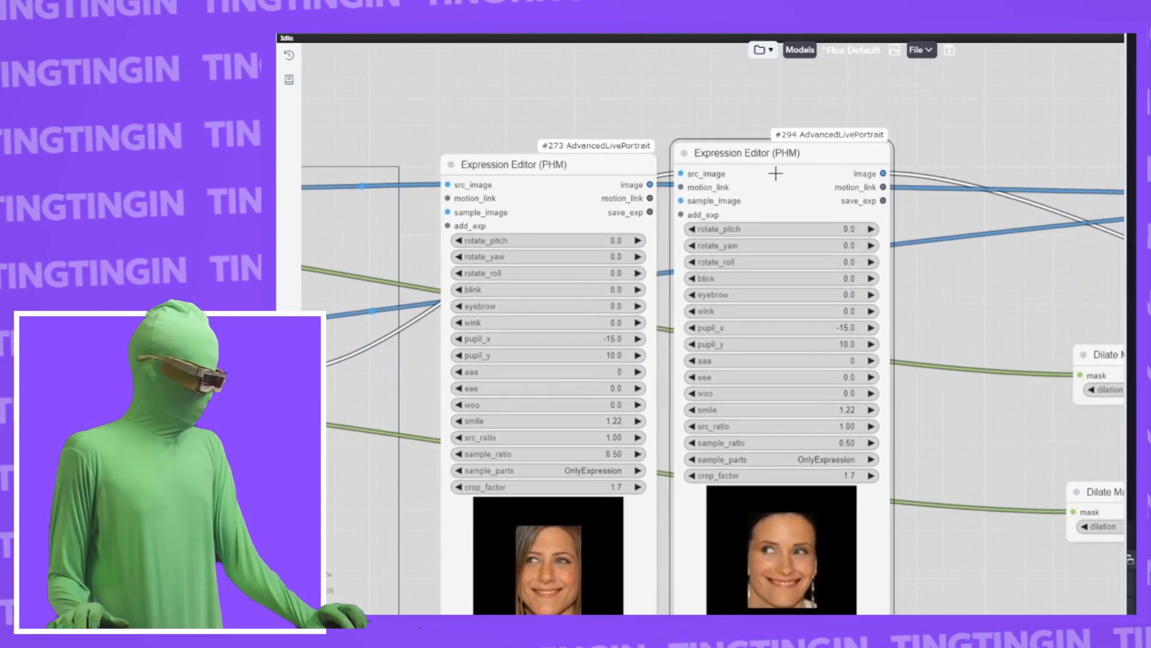
# Step: Place the Preview Image just above the Expression Editors and turn the middle woman's face with rotate_pitch 2 and rotate_yaw -20
pyautogui.scroll(-3, 978, 224)
pyautogui.moveTo(978, 224); pyautogui.dragTo(546, 277)
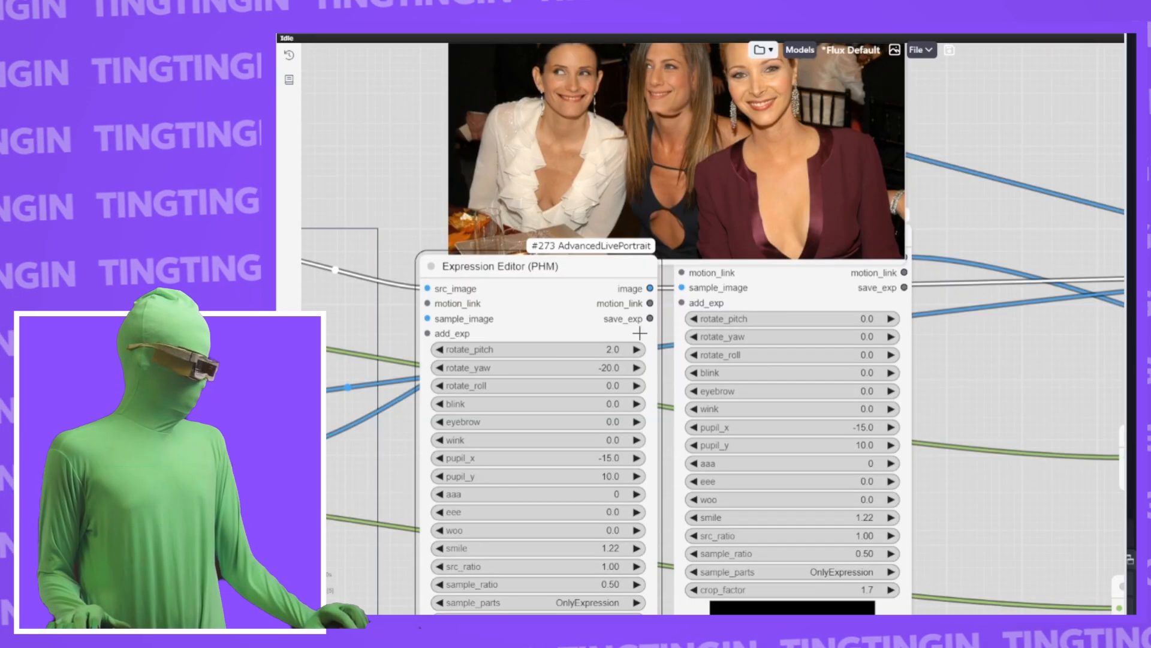
pyautogui.scroll(-1, 658, 192)
pyautogui.moveTo(721, 100); pyautogui.dragTo(712, 205)
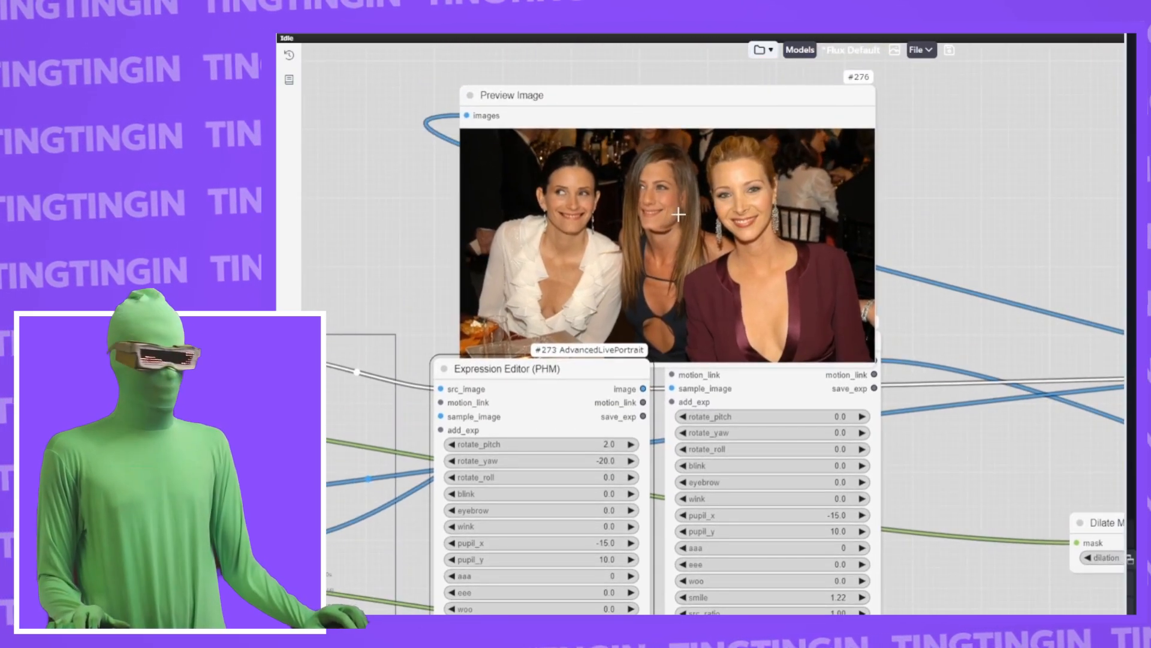
pyautogui.scroll(3, 612, 201)
pyautogui.scroll(5, 707, 189)
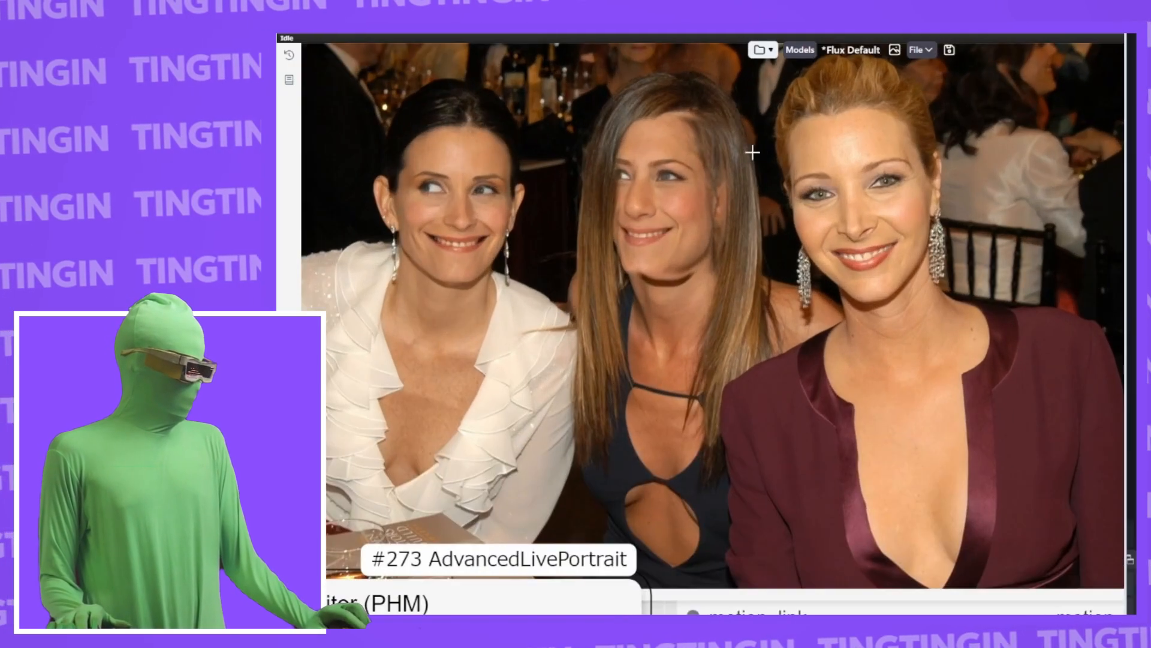
pyautogui.scroll(-10, 602, 243)
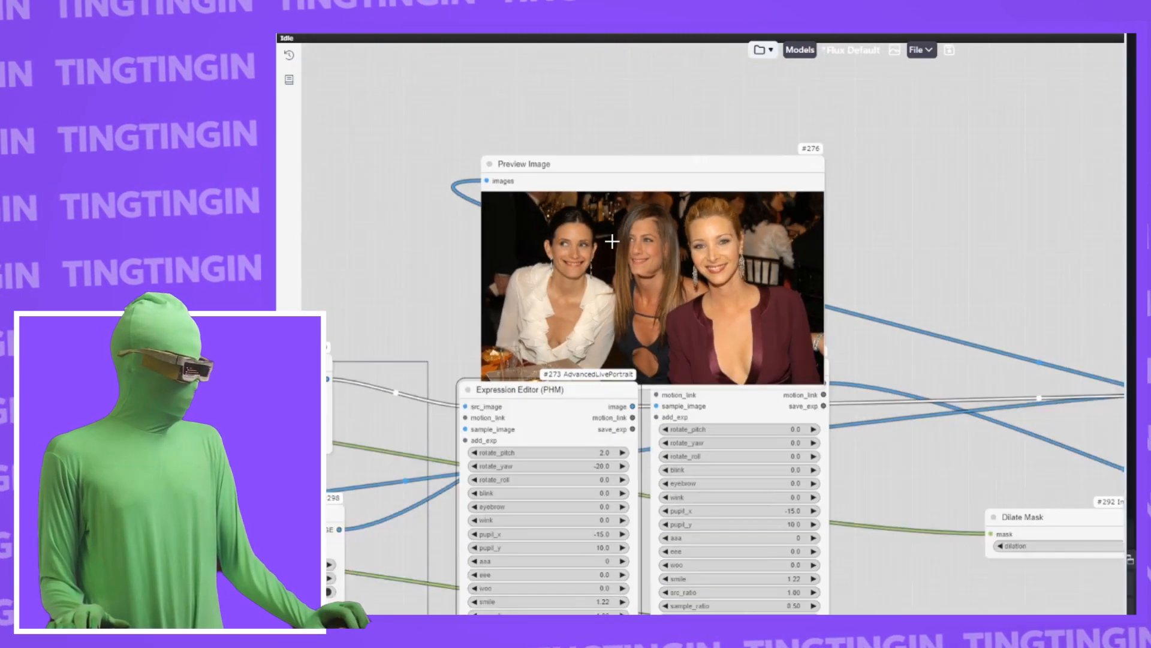
# Step: Set the BBOX Detector (SEGS) dilation to 100, rerun the workflow and inspect the turned face in the preview
pyautogui.moveTo(401, 226); pyautogui.dragTo(598, 240)
pyautogui.scroll(8, 556, 298)
pyautogui.scroll(2, 555, 303)
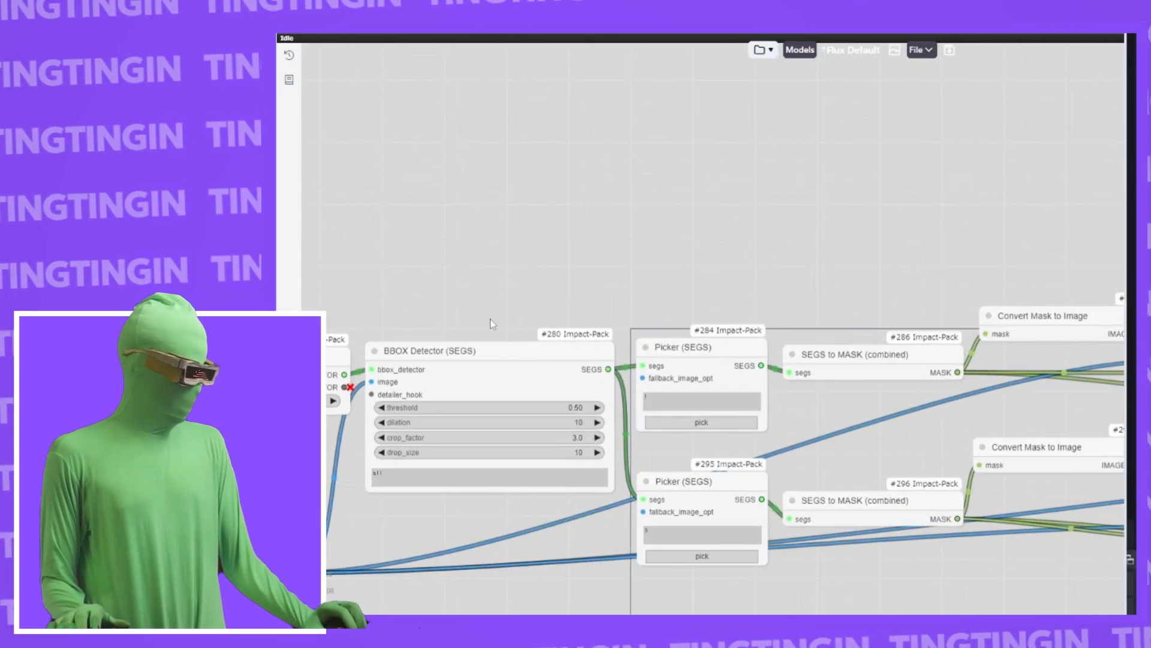
pyautogui.scroll(3, 492, 285)
pyautogui.moveTo(504, 304); pyautogui.dragTo(604, 199)
pyautogui.scroll(1, 677, 350)
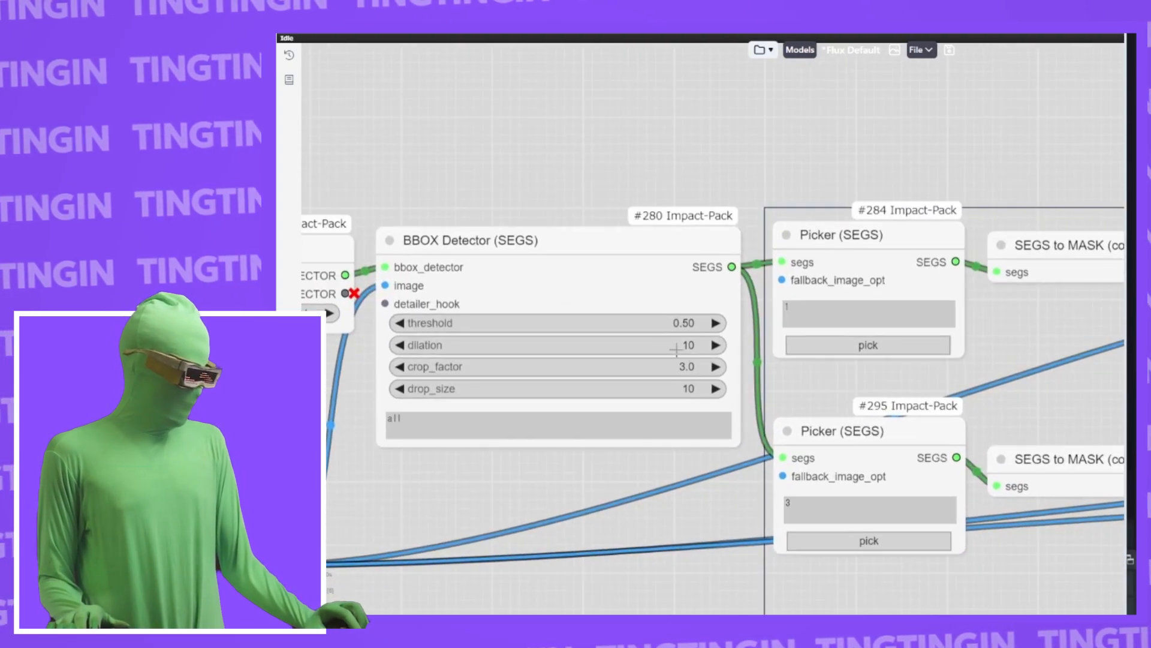
pyautogui.click(675, 347)
pyautogui.write('100')
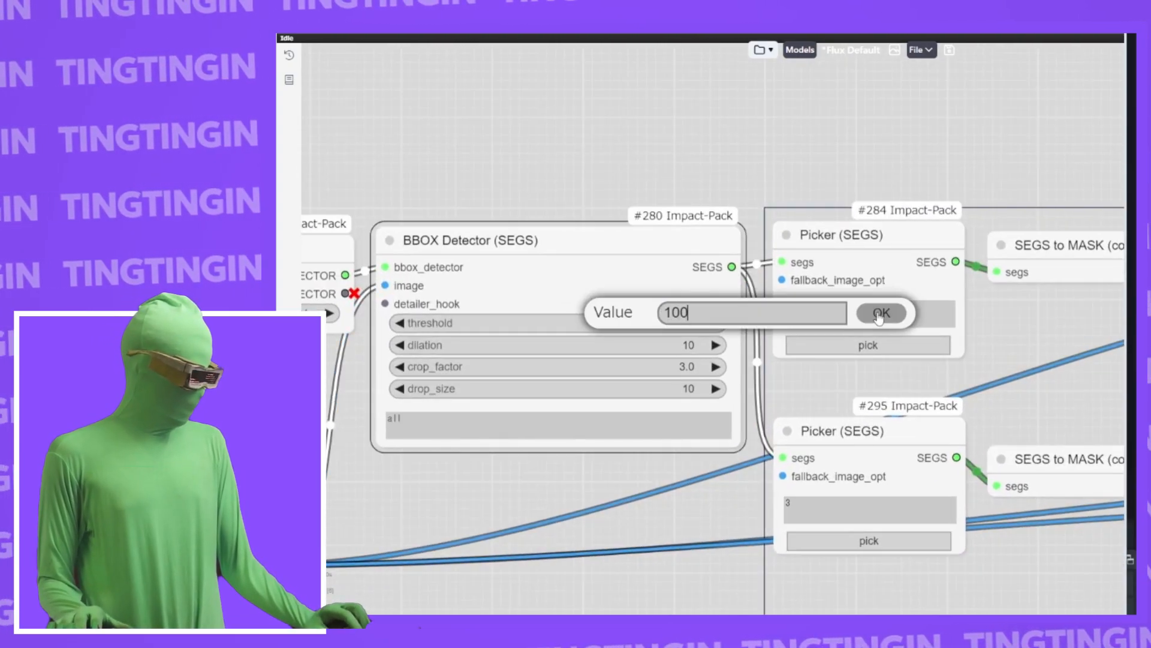
pyautogui.click(879, 316)
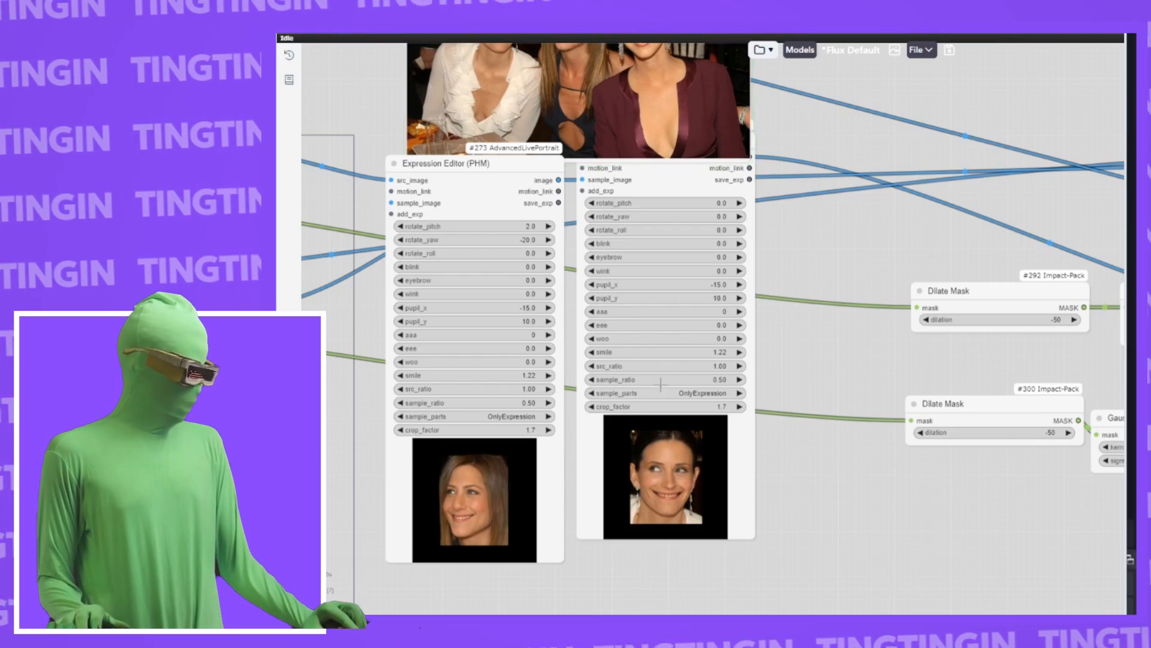
pyautogui.scroll(3, 660, 383)
pyautogui.scroll(6, 591, 198)
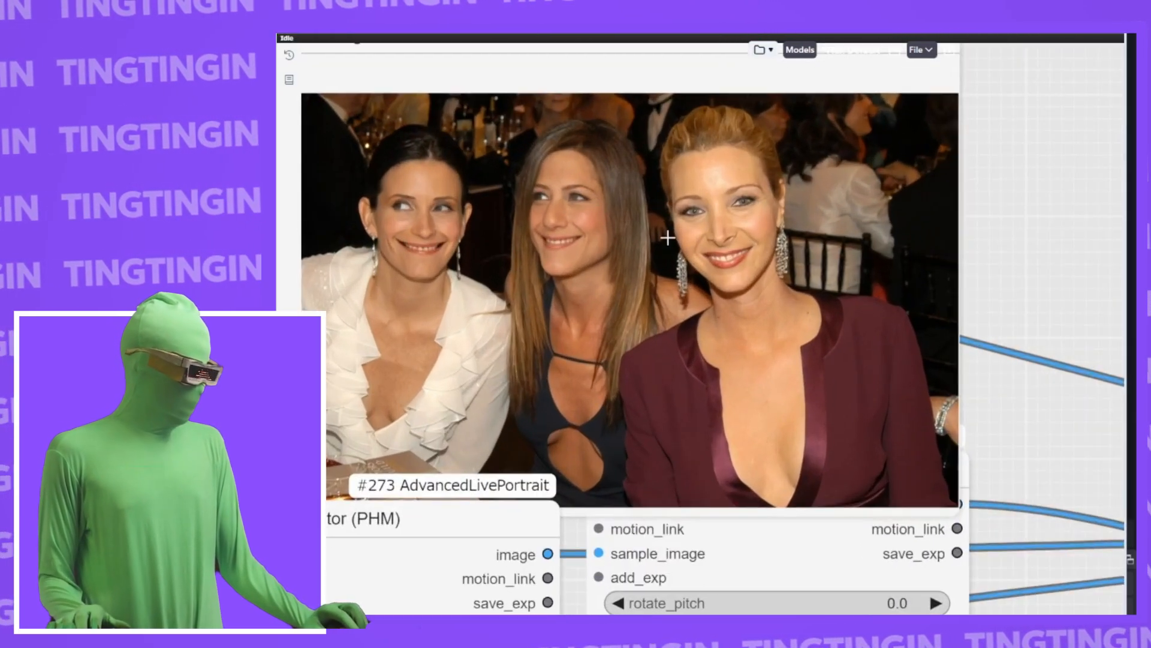
pyautogui.scroll(-8, 592, 244)
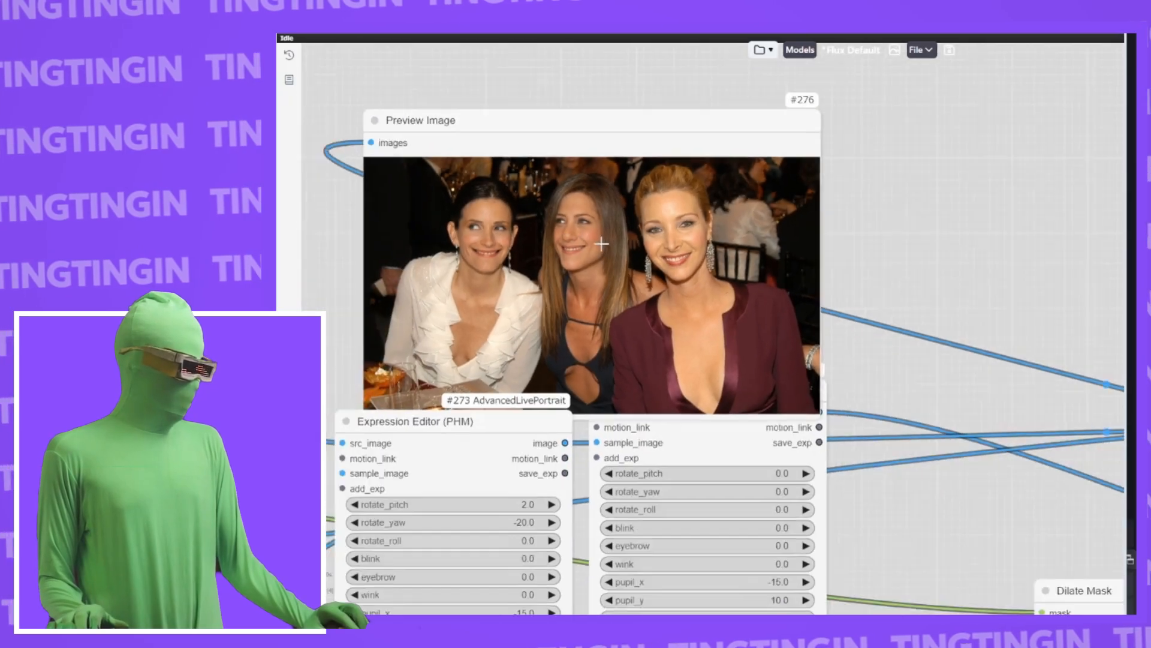
# Step: Set the BBOX Detector (SEGS) dilation to 150 and rerun the workflow
pyautogui.moveTo(405, 171); pyautogui.dragTo(665, 390)
pyautogui.scroll(3, 665, 390)
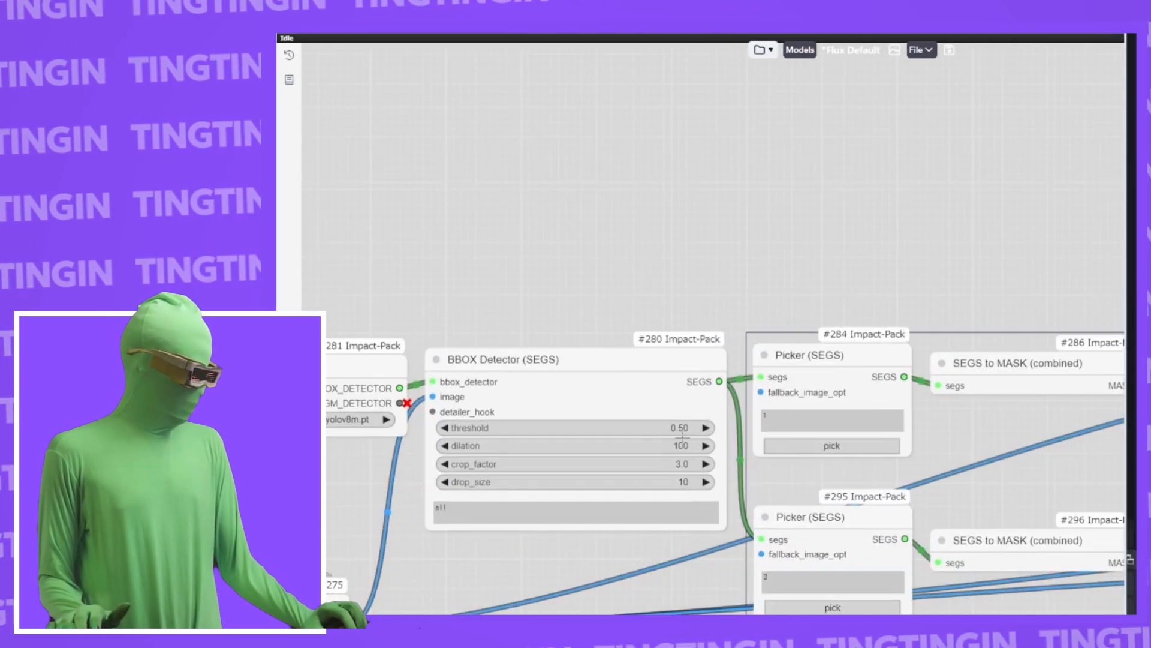
pyautogui.moveTo(682, 443); pyautogui.dragTo(700, 443)
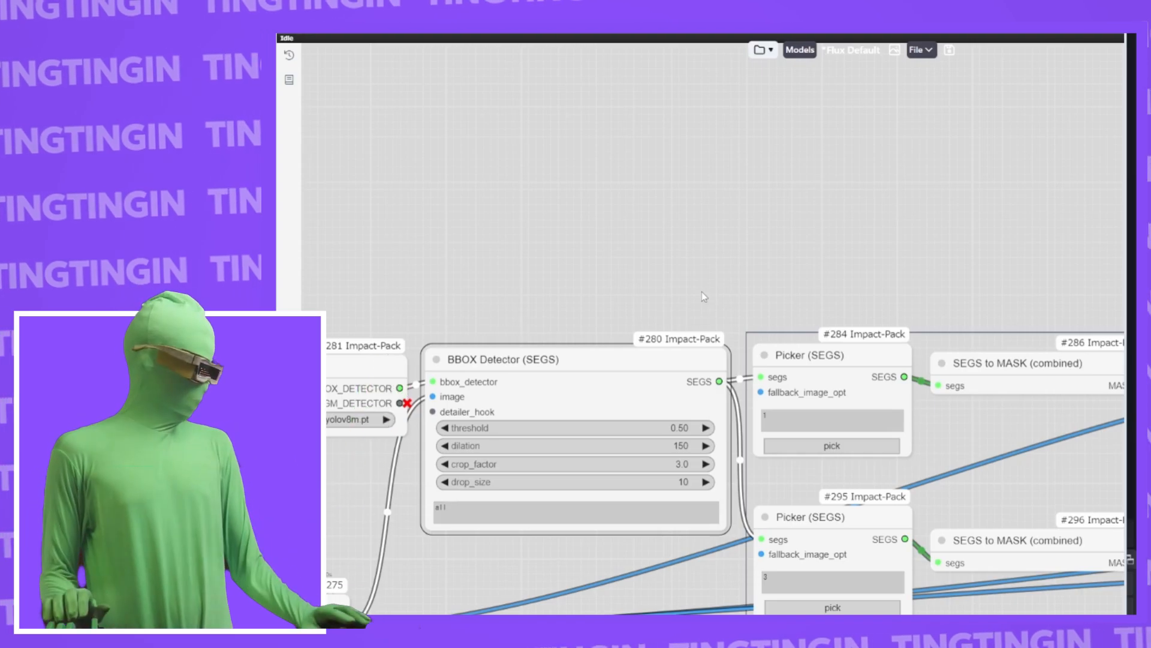
pyautogui.click(704, 297)
pyautogui.hotkey('ctrl', 'Return')
pyautogui.moveTo(1059, 250); pyautogui.dragTo(462, 228)
pyautogui.moveTo(1080, 306); pyautogui.dragTo(800, 248)
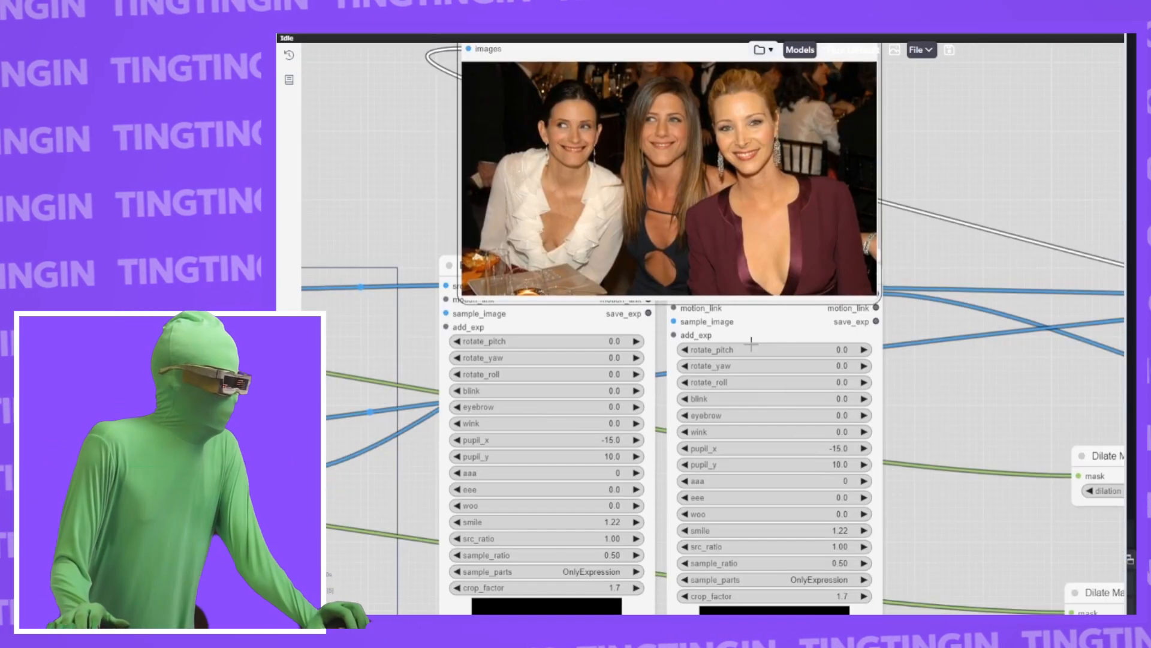
# Step: Set the first Expression Editor's rotate_pitch to 2, rotate_yaw to -20 and rotate_roll to -3
pyautogui.scroll(1, 752, 343)
pyautogui.moveTo(1004, 353); pyautogui.dragTo(1023, 328)
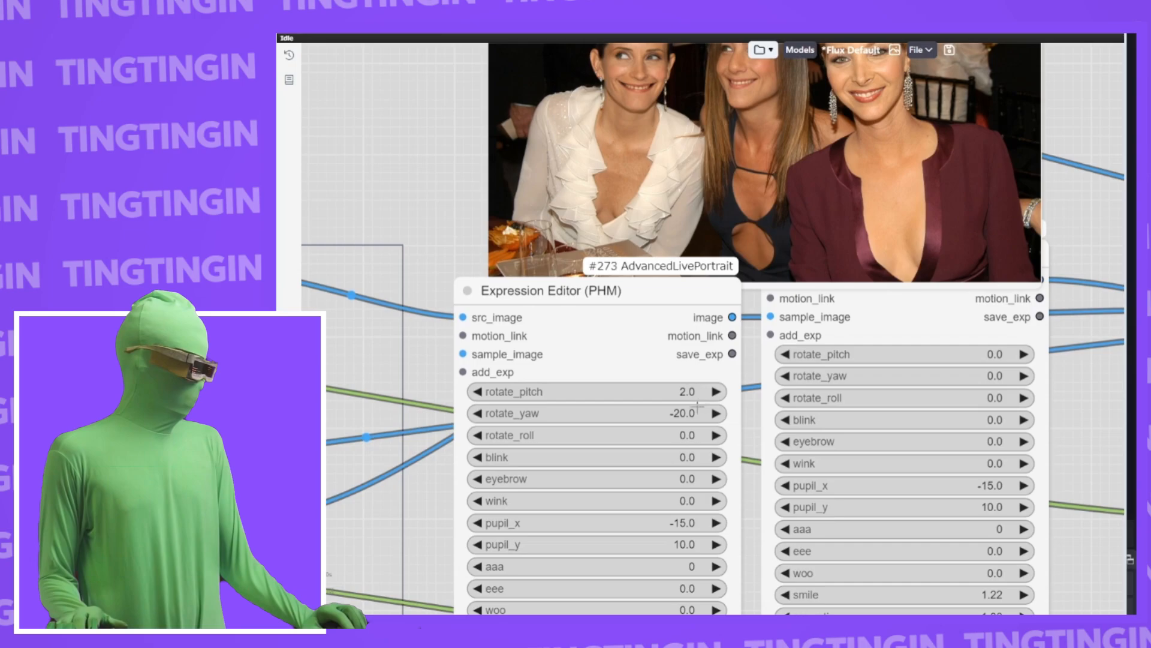
pyautogui.click(684, 435)
pyautogui.write('-3')
pyautogui.press('Return')
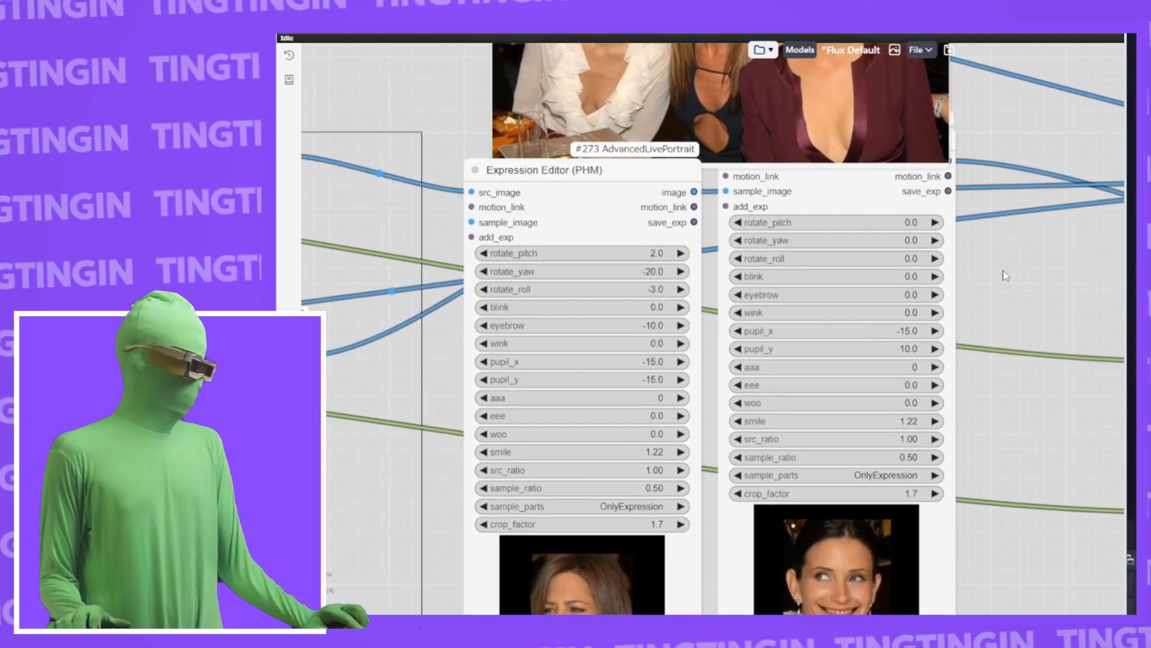
# Step: Set the first Expression Editor's eyebrow to -10, pupil_y to -15, aaa to -30, eee to 3.6, woo to 3.2, smile to -0.1 and sample_ratio to 1
pyautogui.scroll(1, 1006, 276)
pyautogui.moveTo(1005, 276); pyautogui.dragTo(1022, 406)
pyautogui.click(636, 541)
pyautogui.write('-30')
pyautogui.press('Return')
pyautogui.click(637, 560)
pyautogui.press('Escape')
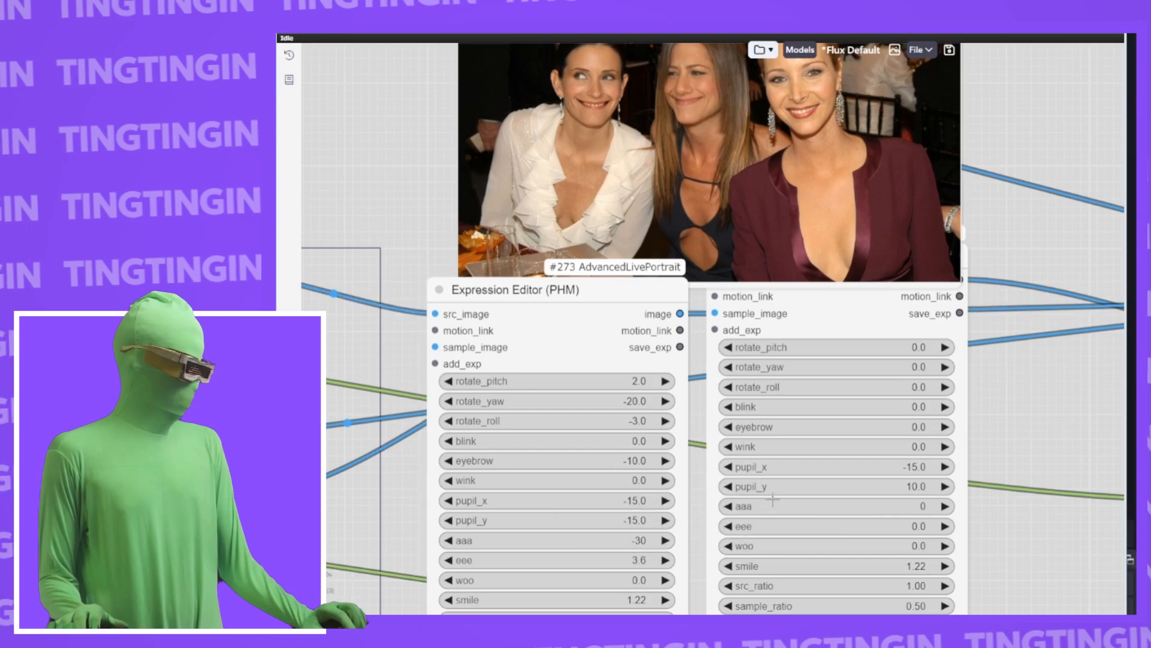
pyautogui.click(637, 560)
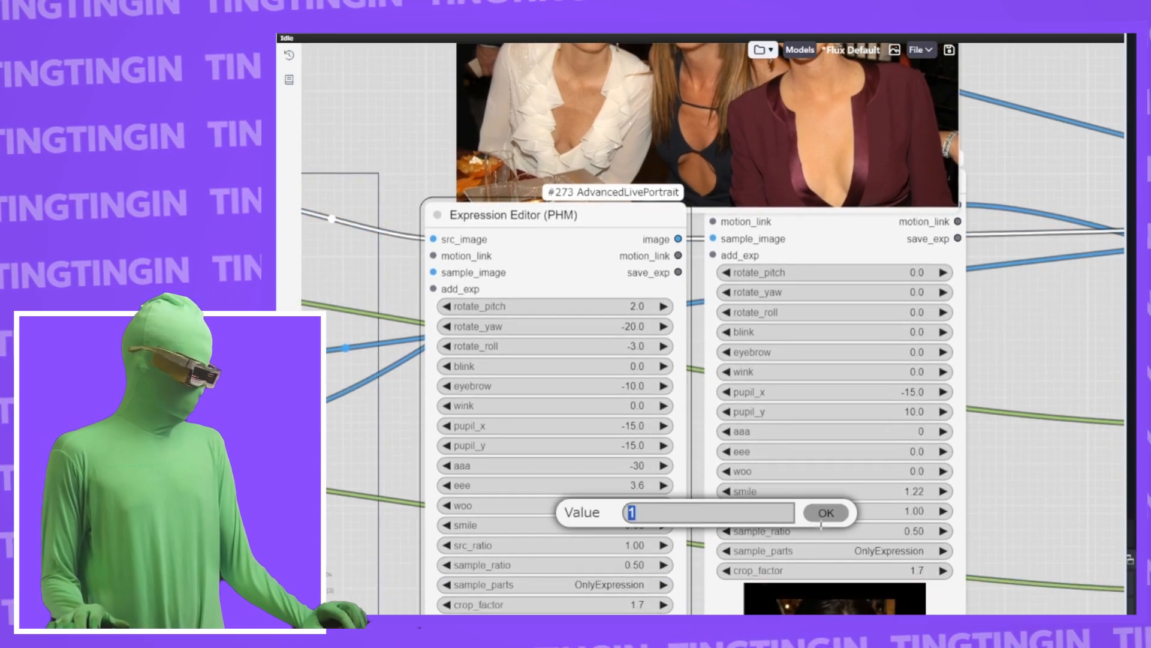
pyautogui.write('-0.1')
pyautogui.press('Return')
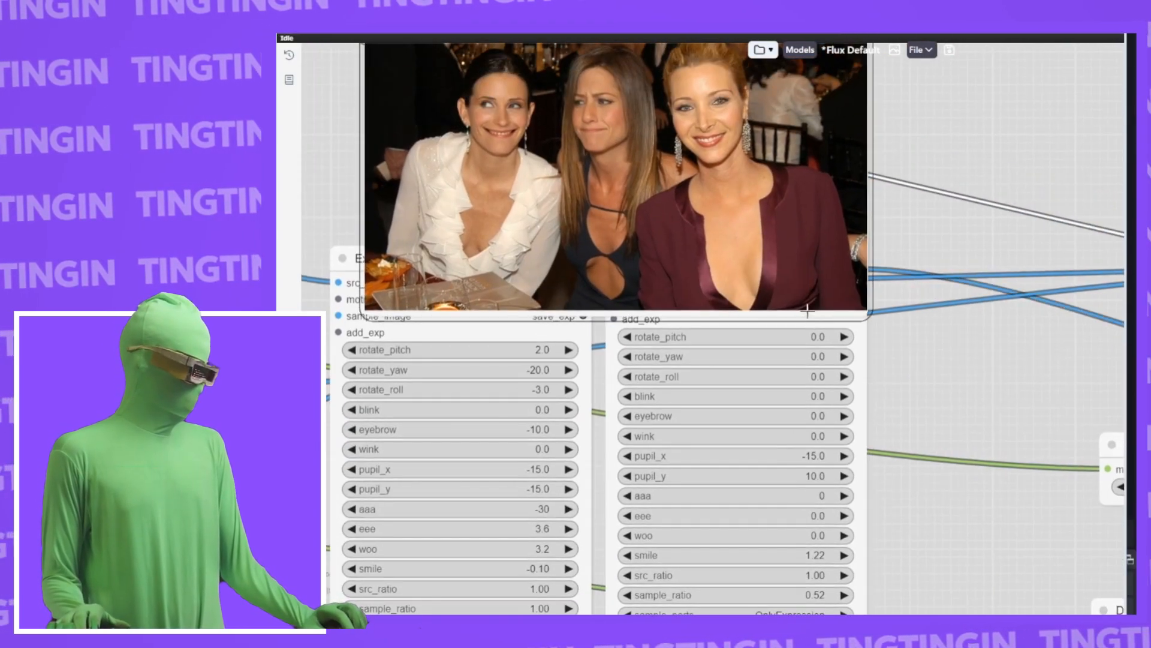
# Step: Set the second Expression Editor's rotate_yaw to 19 and pupil_x to 15
pyautogui.click(747, 334)
pyautogui.write('19')
pyautogui.click(998, 327)
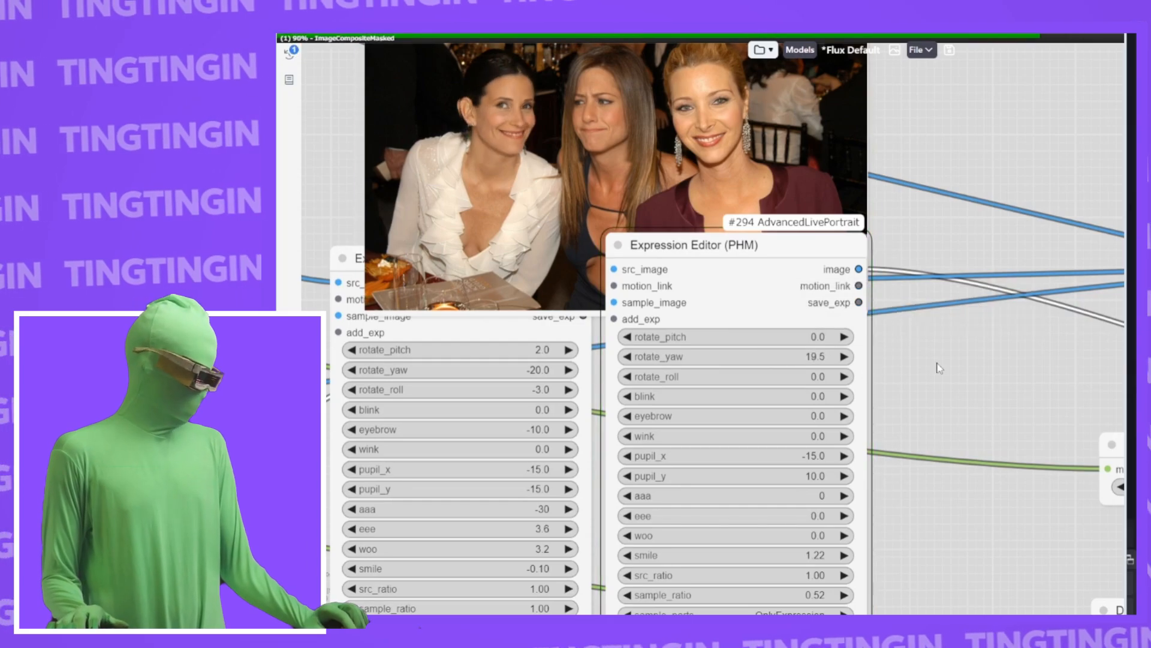
pyautogui.click(823, 459)
pyautogui.write('15')
pyautogui.press('Return')
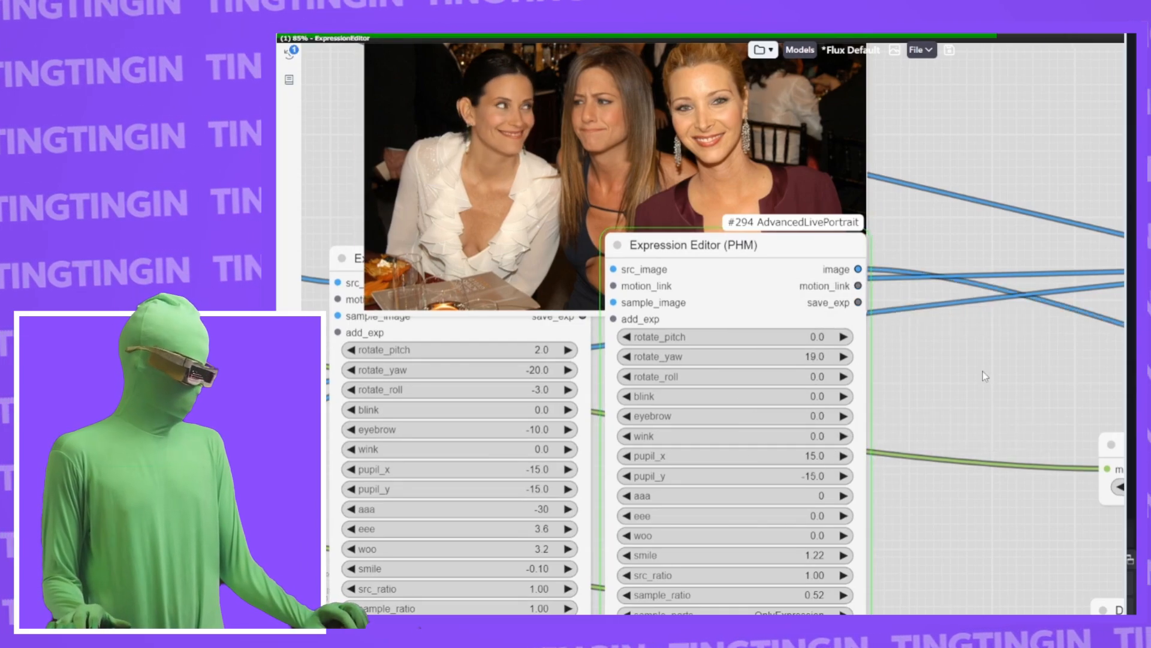
# Step: Set the second Expression Editor's pupil_y to -5, aaa to -8, smile to 0 and sample_ratio to 1
pyautogui.click(749, 475)
pyautogui.write('-5')
pyautogui.press('Return')
pyautogui.scroll(-5, 958, 326)
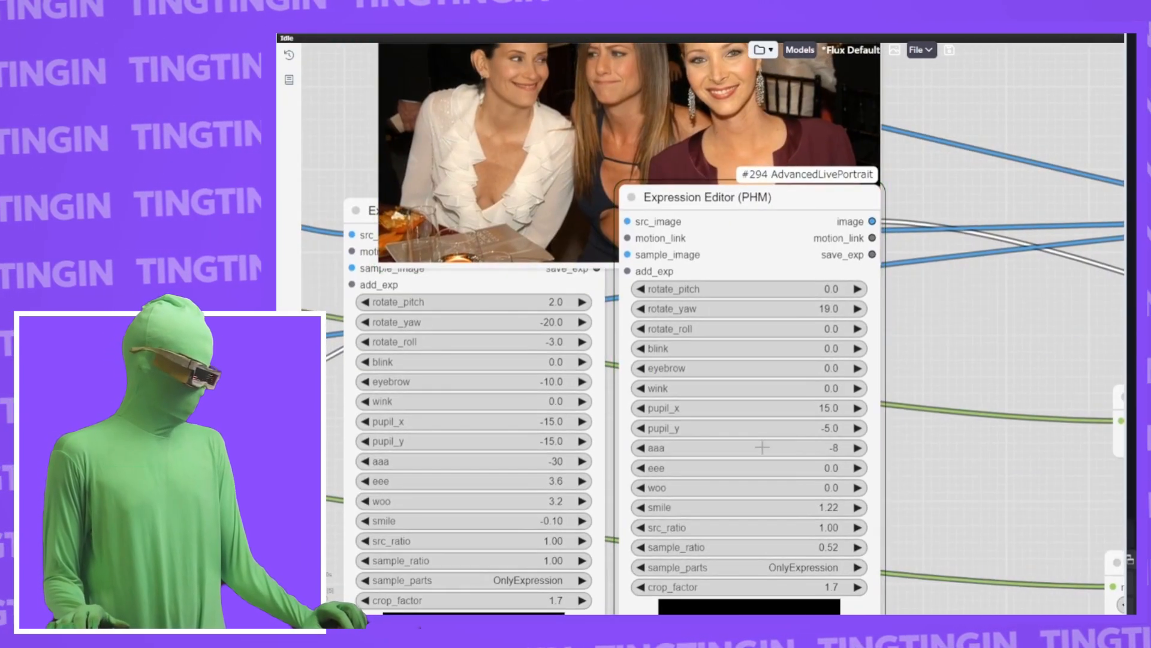
pyautogui.scroll(-2, 742, 176)
pyautogui.scroll(3, 742, 176)
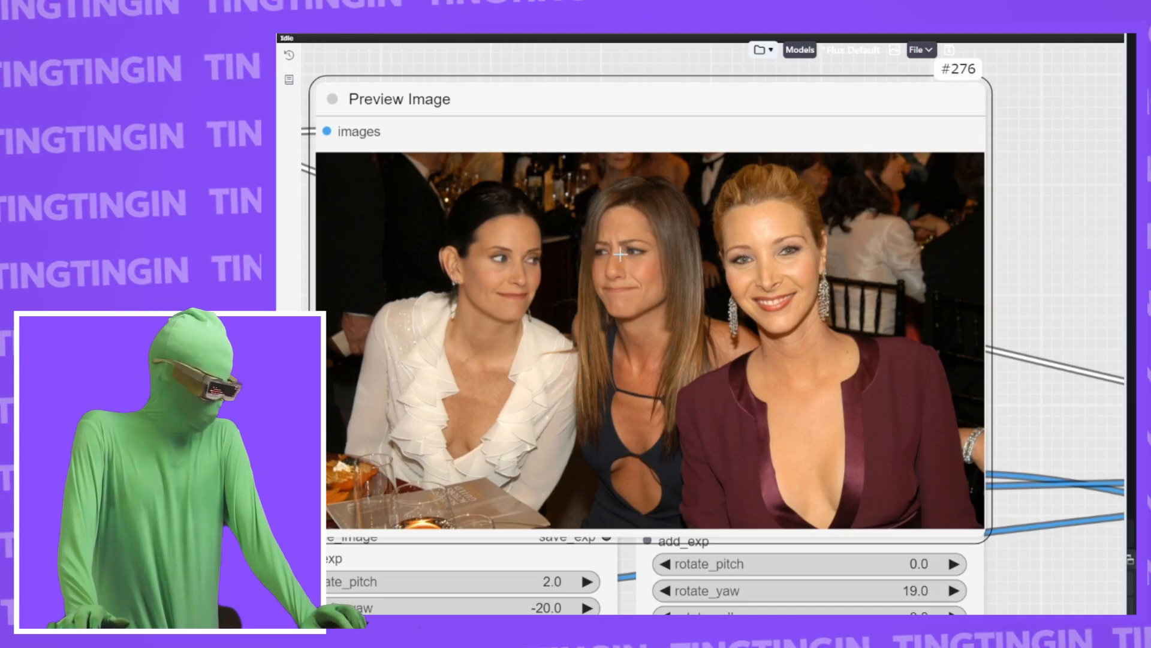
# Step: Compare the original group photo in the image loader with the edited faces in the final preview
pyautogui.scroll(-5, 660, 243)
pyautogui.moveTo(398, 244); pyautogui.dragTo(900, 179)
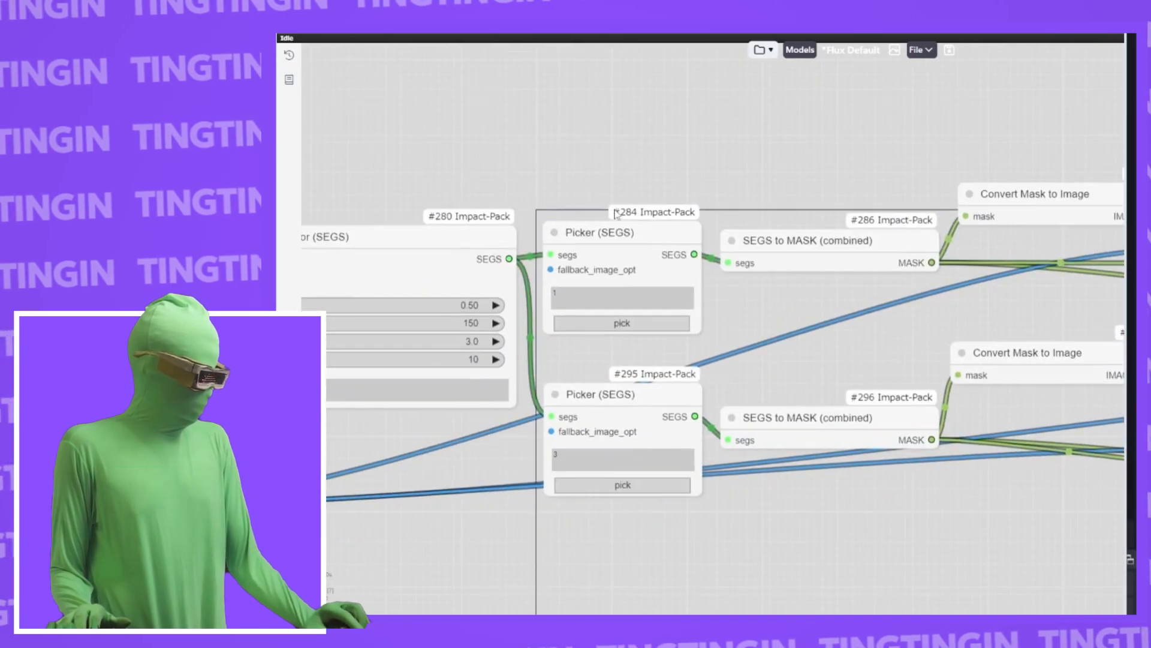
pyautogui.scroll(8, 486, 342)
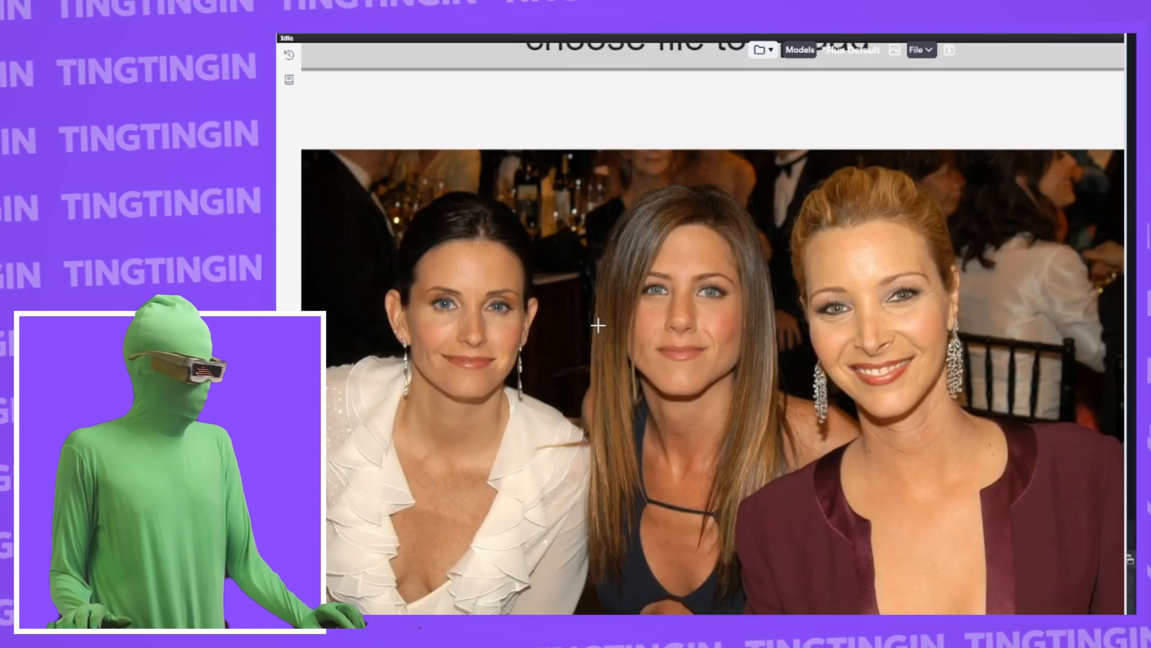
pyautogui.scroll(-5, 598, 325)
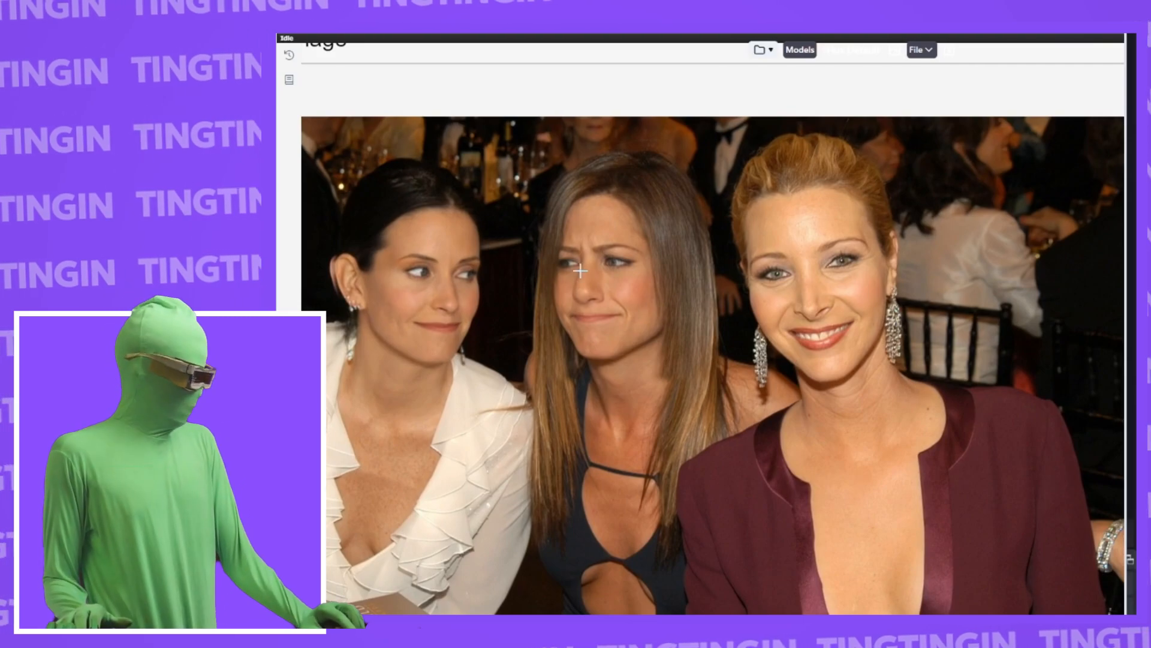
pyautogui.scroll(-5, 580, 270)
# Step: Add an image loader with the reference picture a4f (1).jpg and connect its IMAGE output to sample_image on both Expression Editors
pyautogui.moveTo(591, 398); pyautogui.dragTo(702, 233)
pyautogui.scroll(5, 701, 233)
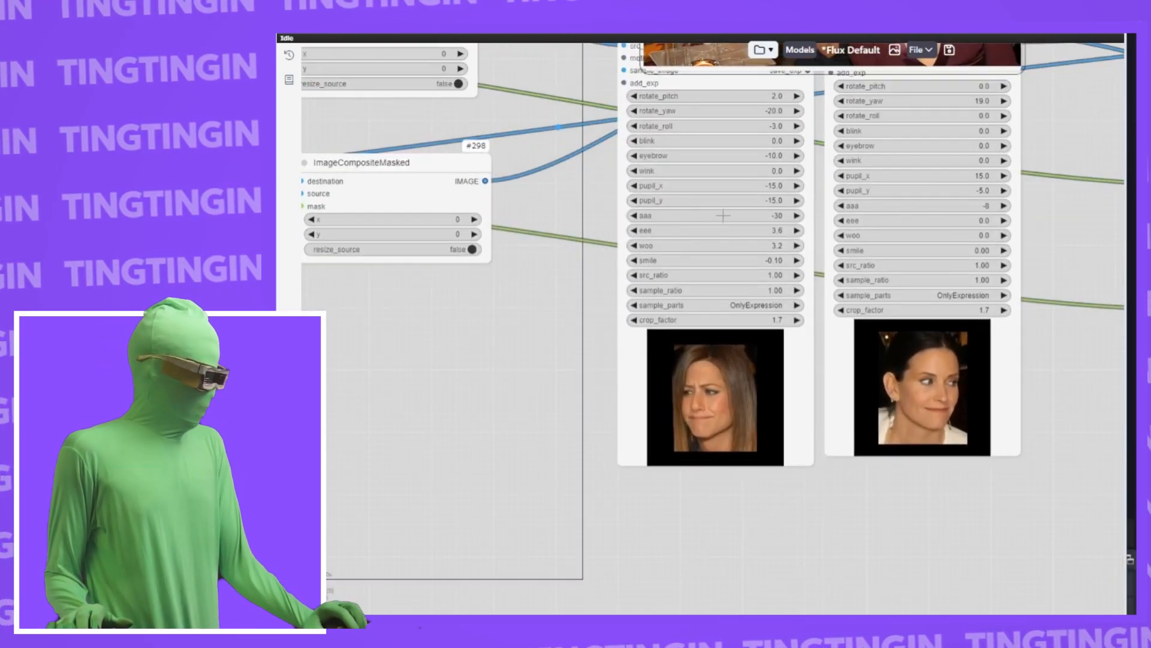
pyautogui.moveTo(605, 96); pyautogui.dragTo(524, 267)
pyautogui.click(521, 162)
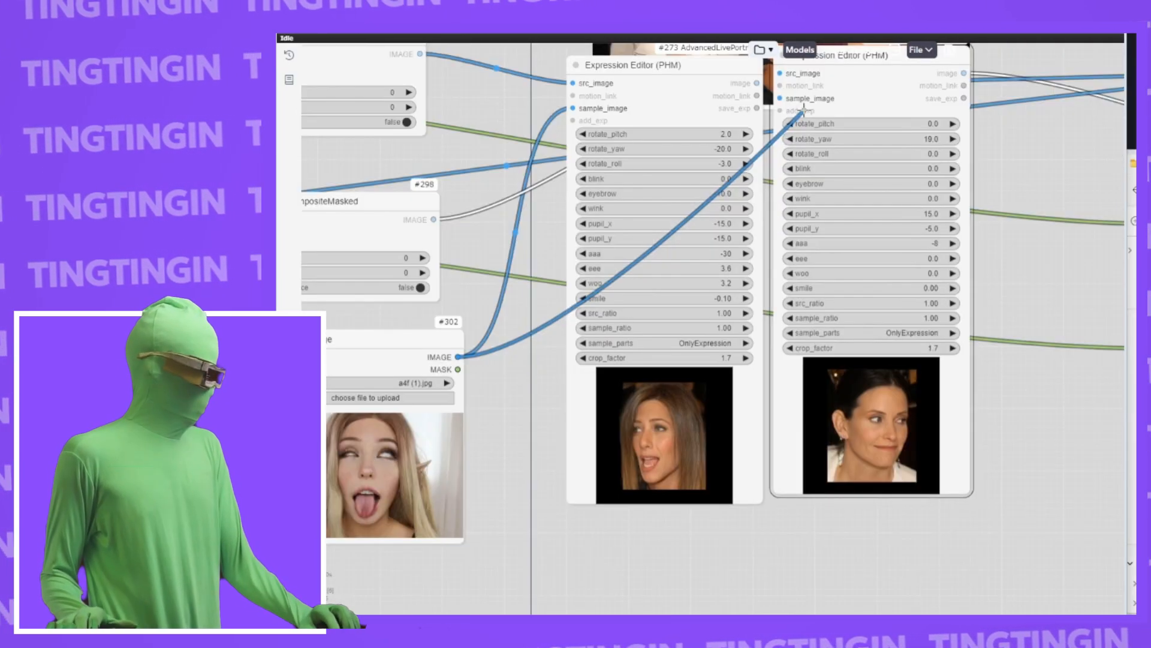
pyautogui.moveTo(804, 107); pyautogui.dragTo(780, 98)
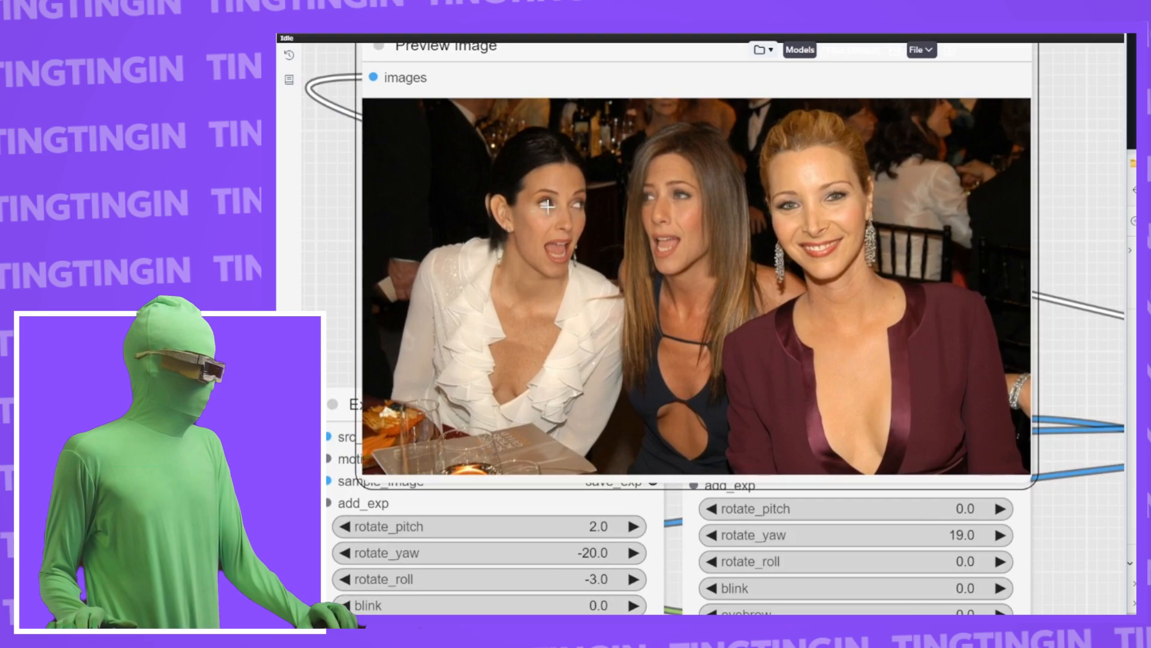